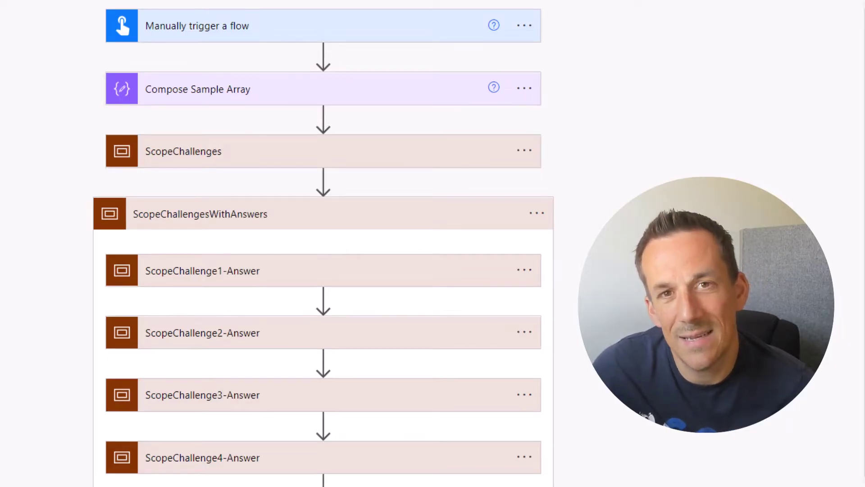
Expand the ScopeChallenges scope and examine the JSON records in the Compose Sample Array action.
{"action": "left_click", "coordinate": [157, 156]}
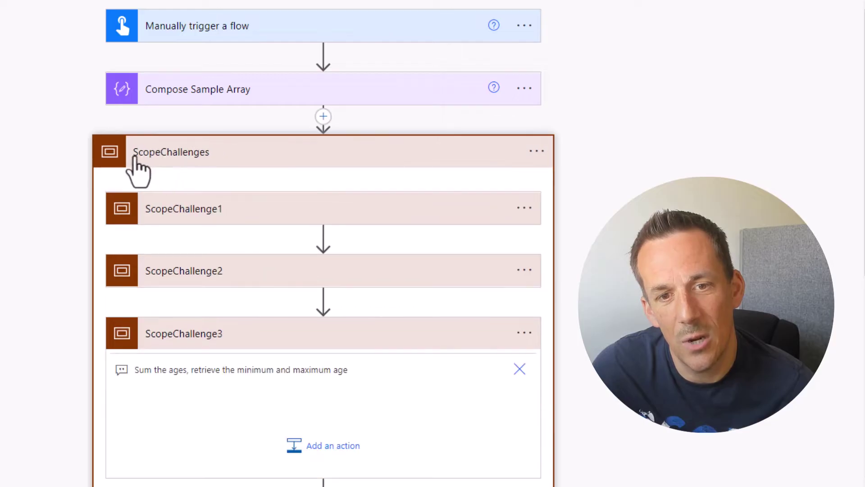
{"action": "left_click", "coordinate": [210, 155]}
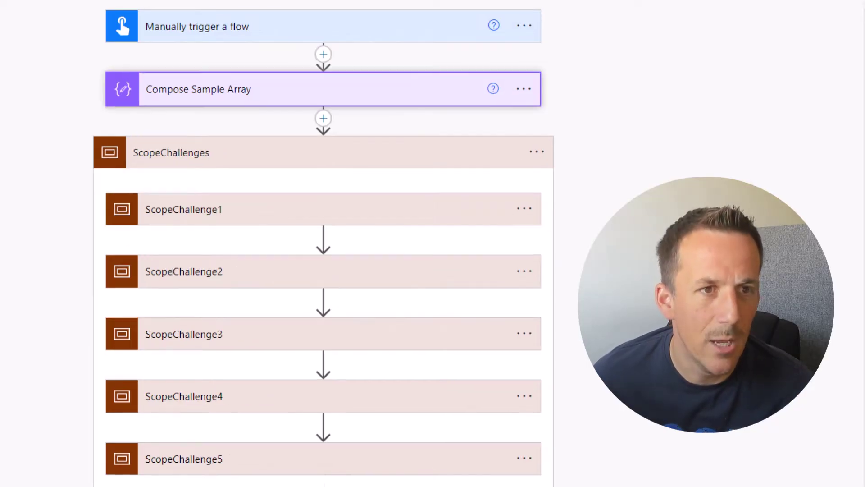
{"action": "left_click", "coordinate": [254, 92]}
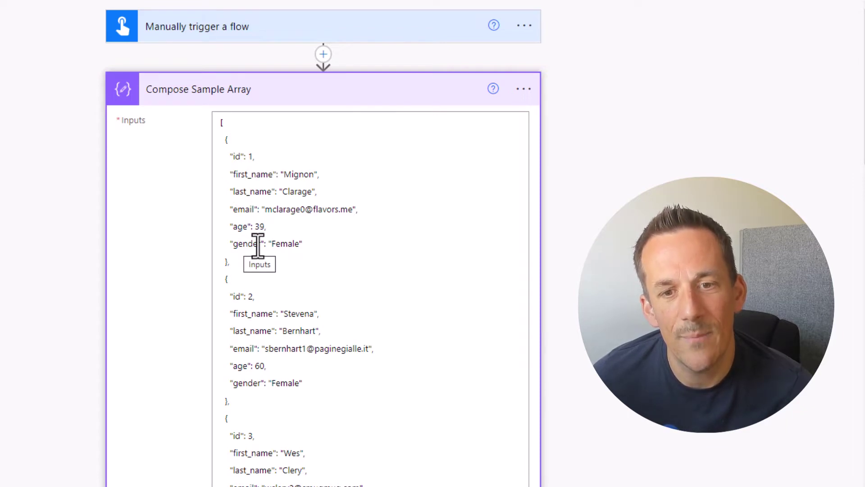
{"action": "scroll", "coordinate": [258, 246], "scroll_direction": "down", "scroll_amount": 20}
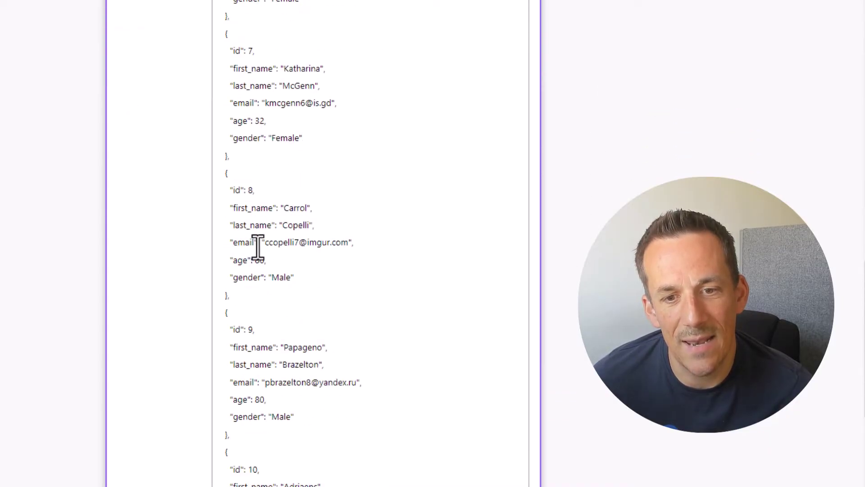
{"action": "scroll", "coordinate": [258, 245], "scroll_direction": "down", "scroll_amount": 5}
{"action": "scroll", "coordinate": [274, 294], "scroll_direction": "up", "scroll_amount": 20}
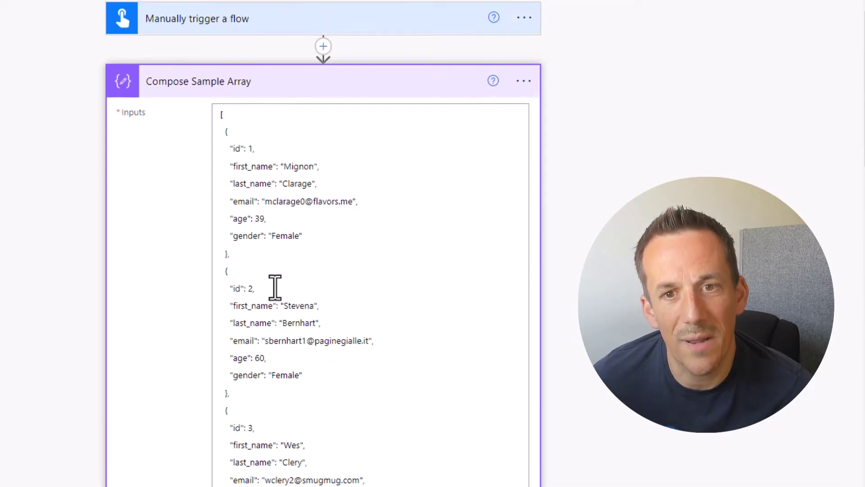
{"action": "left_click", "coordinate": [277, 103]}
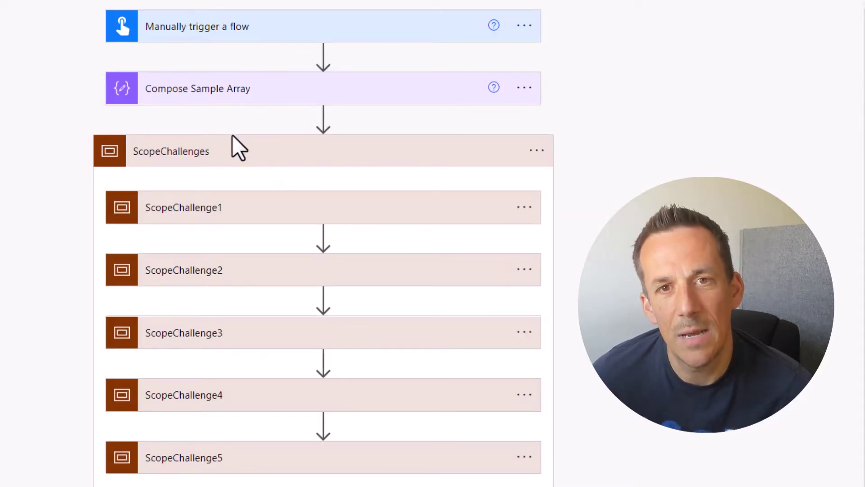
Read the task notes inside ScopeChallenge1, ScopeChallenge2, ScopeChallenge3 and ScopeChallenge4, collapsing each scope after reading.
{"action": "left_click", "coordinate": [192, 209]}
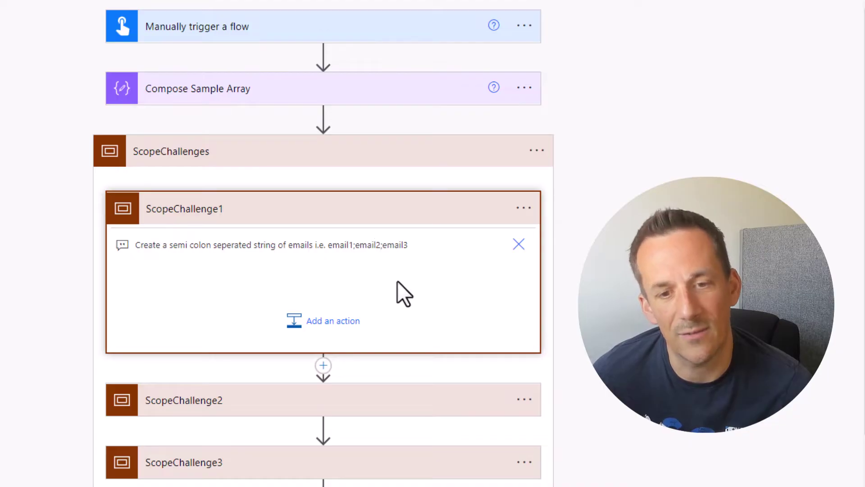
{"action": "left_click", "coordinate": [217, 208]}
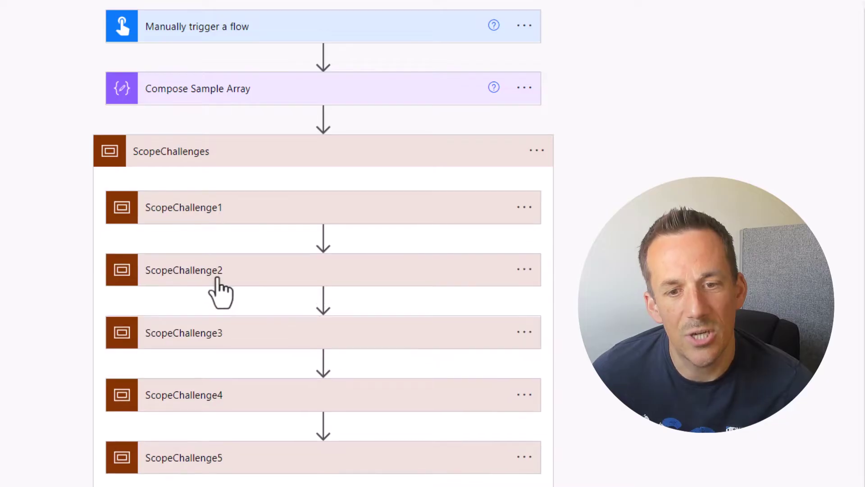
{"action": "left_click", "coordinate": [215, 279]}
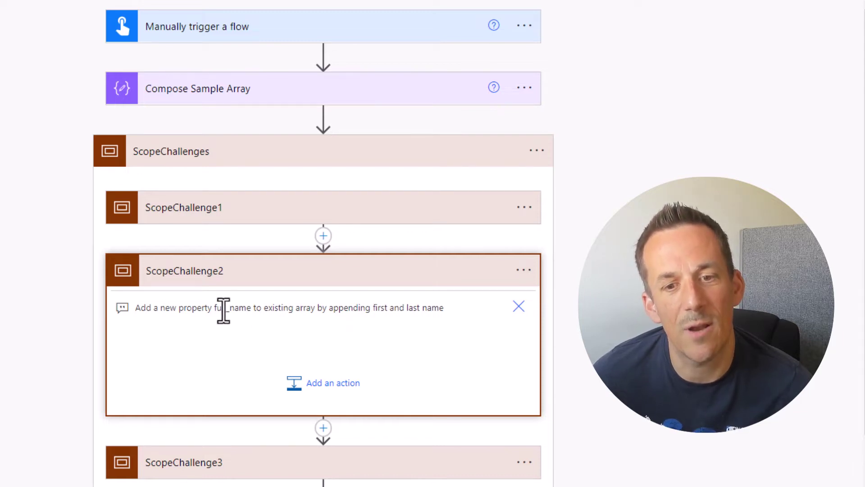
{"action": "left_click", "coordinate": [254, 272]}
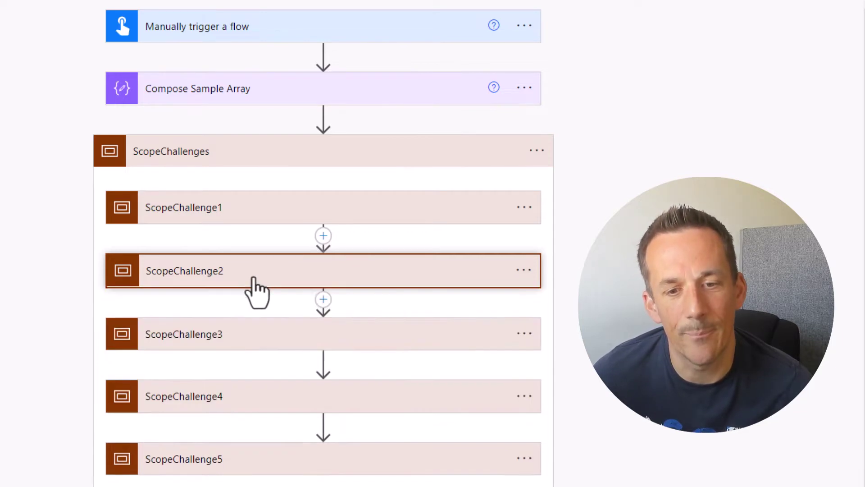
{"action": "left_click", "coordinate": [232, 344]}
{"action": "scroll", "coordinate": [246, 383], "scroll_direction": "down", "scroll_amount": 2}
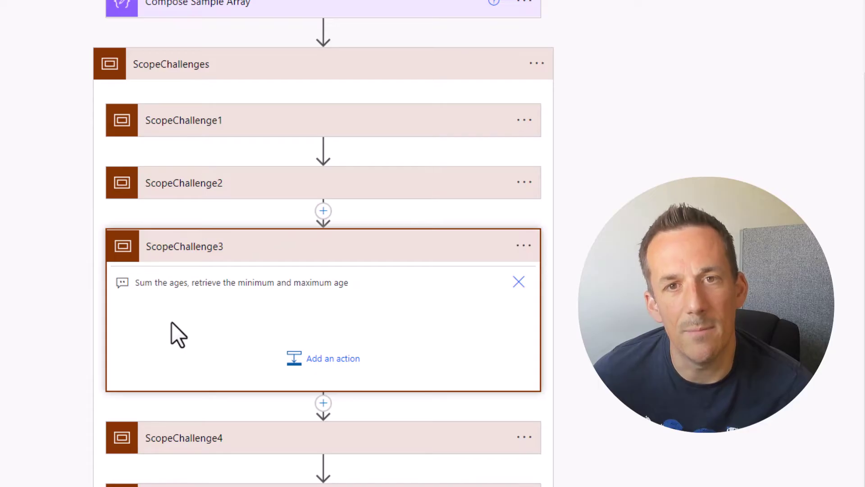
{"action": "left_click", "coordinate": [223, 251]}
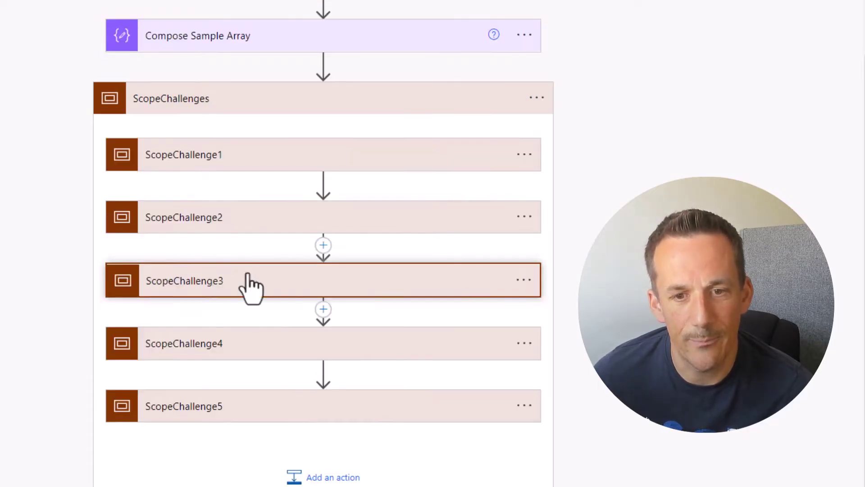
{"action": "left_click", "coordinate": [231, 346]}
{"action": "scroll", "coordinate": [252, 363], "scroll_direction": "down", "scroll_amount": 3}
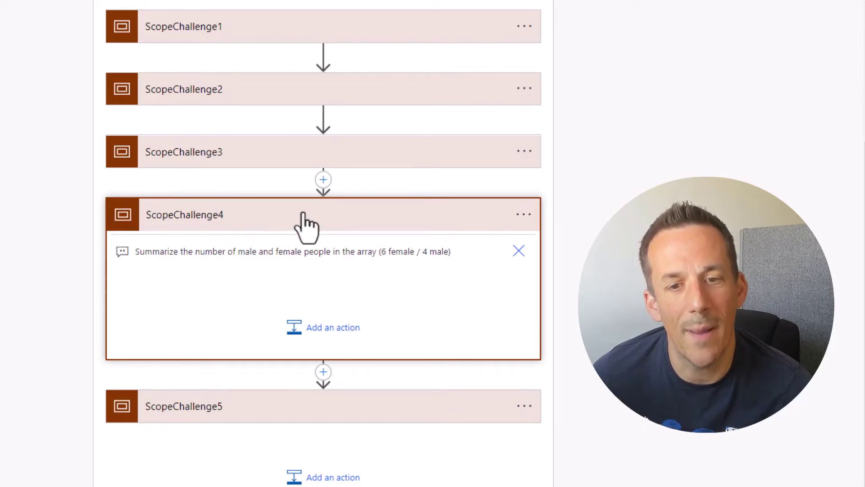
{"action": "left_click", "coordinate": [289, 218]}
Read the ScopeChallenge5 note and examine the array in its ComposeFormResponses action, then collapse the scope.
{"action": "left_click", "coordinate": [219, 417]}
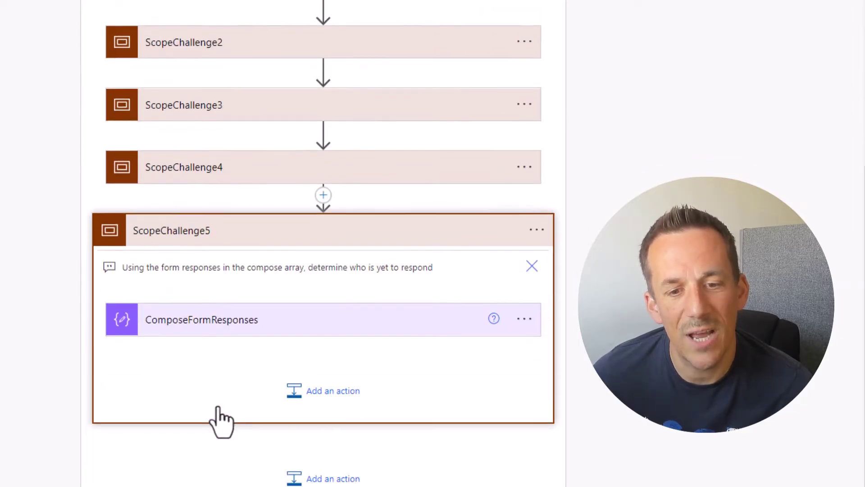
{"action": "left_click", "coordinate": [171, 321]}
{"action": "scroll", "coordinate": [213, 377], "scroll_direction": "down", "scroll_amount": 4}
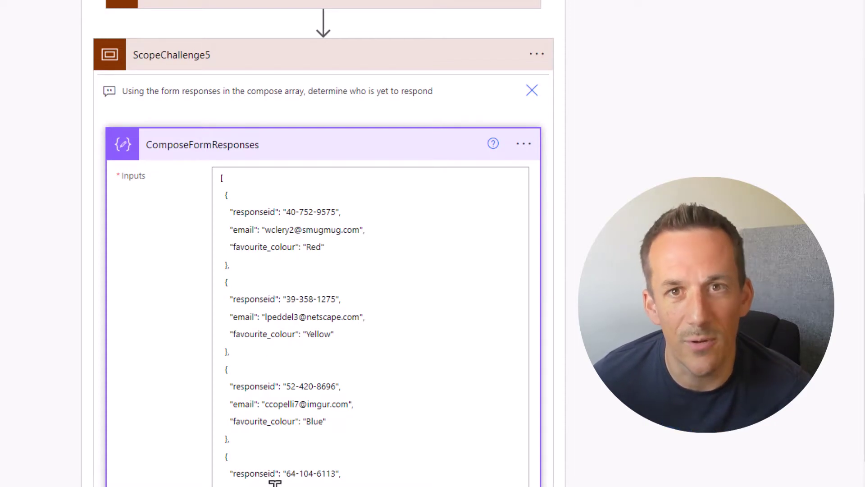
{"action": "left_click", "coordinate": [292, 163]}
{"action": "scroll", "coordinate": [356, 324], "scroll_direction": "up", "scroll_amount": 8}
{"action": "left_click", "coordinate": [248, 459]}
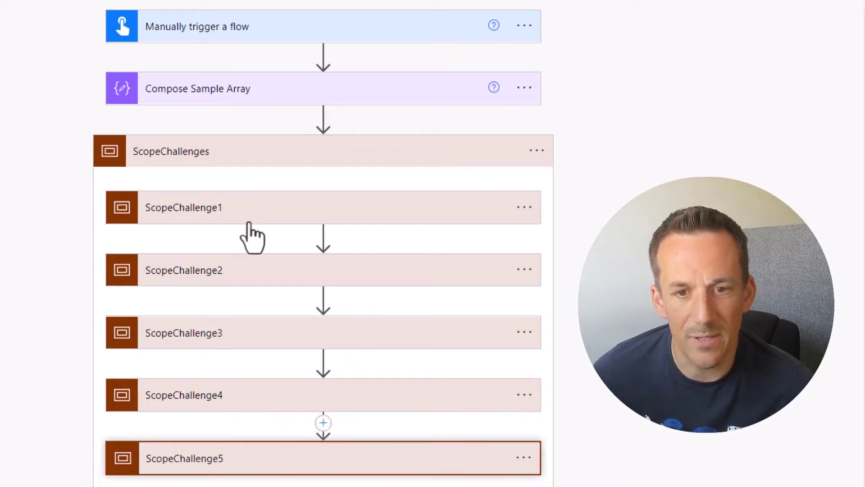
Expand ScopeChallenge1 and examine the email property and its value in the first record of Compose Sample Array.
{"action": "left_click", "coordinate": [247, 212]}
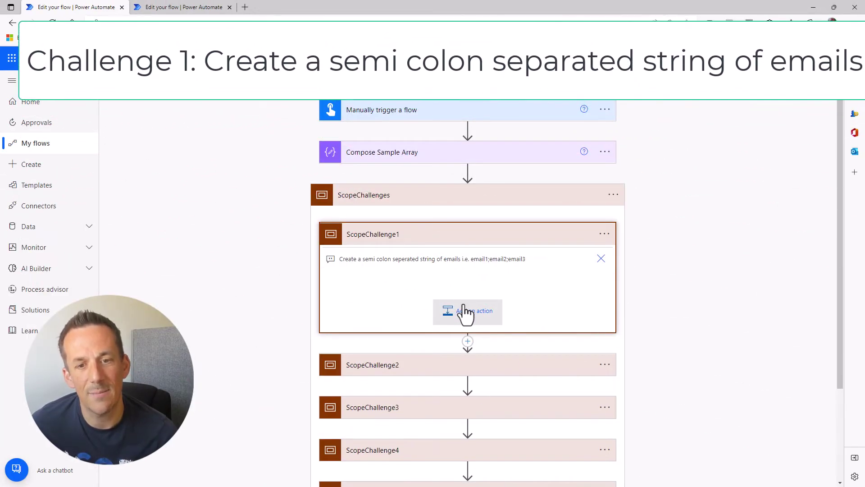
{"action": "left_click", "coordinate": [407, 153]}
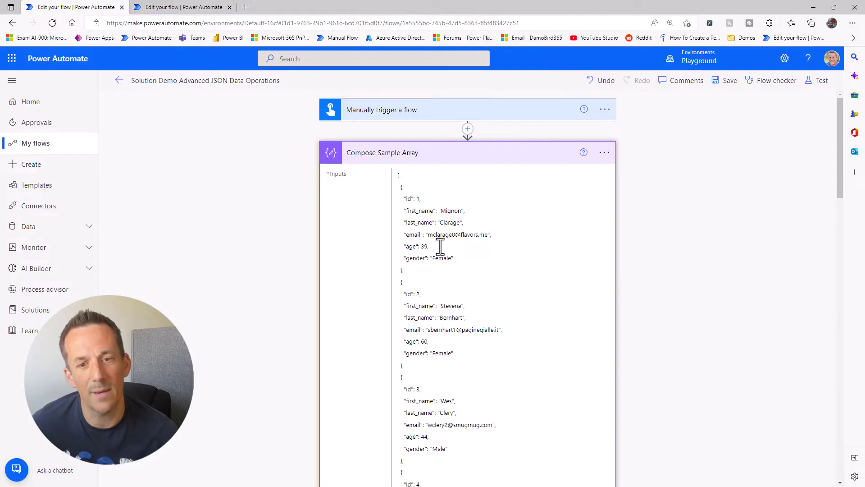
{"action": "double_click", "coordinate": [412, 234]}
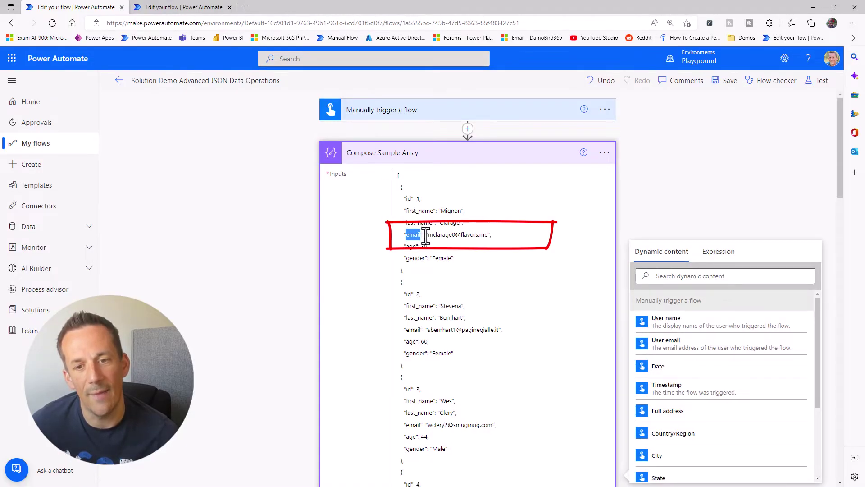
{"action": "left_click_drag", "start_coordinate": [428, 235], "coordinate": [489, 239]}
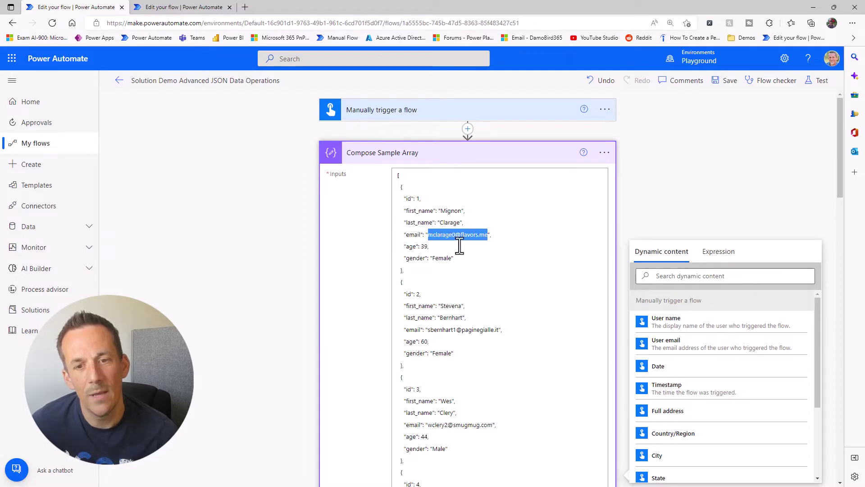
{"action": "left_click", "coordinate": [434, 160]}
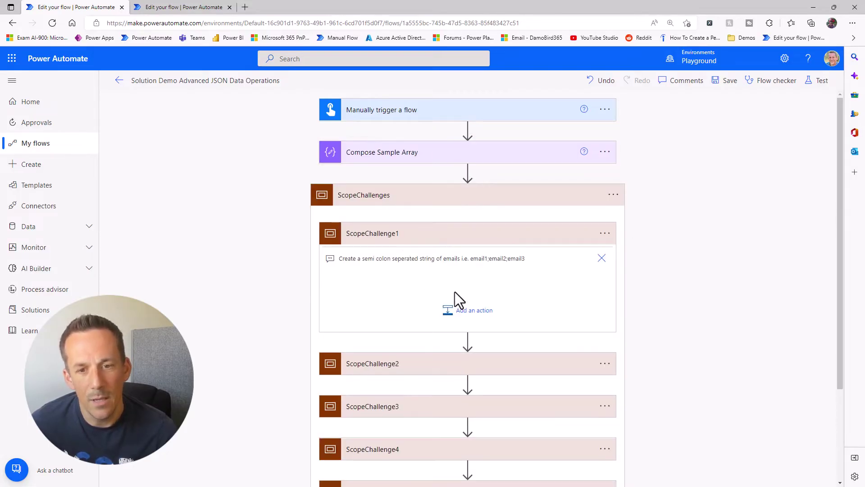
Add a Select data operation inside ScopeChallenge1 with the Compose Sample Array Outputs as its From source.
{"action": "left_click", "coordinate": [470, 312]}
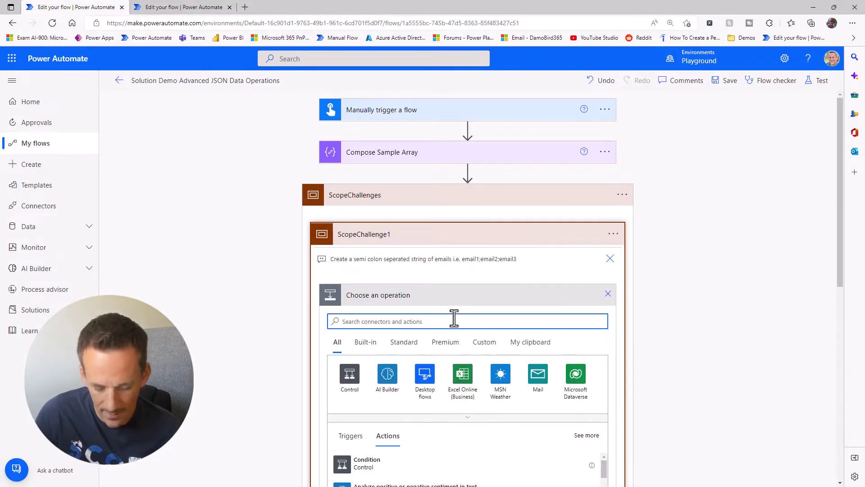
{"action": "type", "text": "Select"}
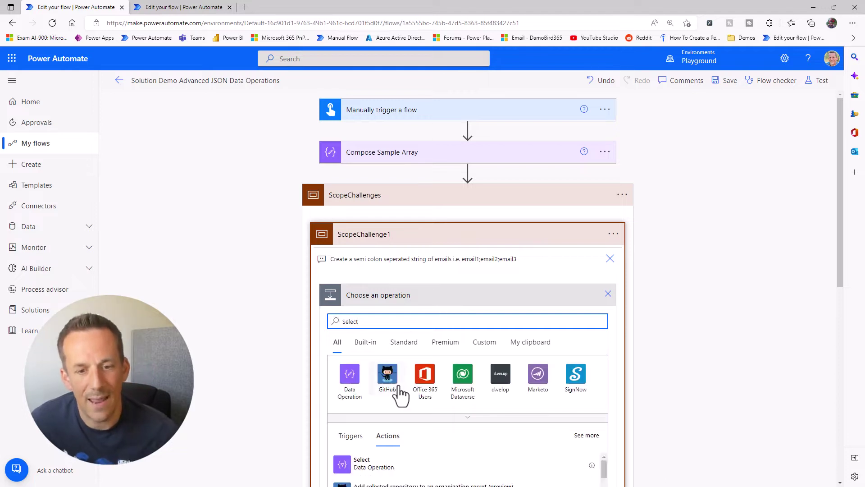
{"action": "left_click", "coordinate": [379, 469]}
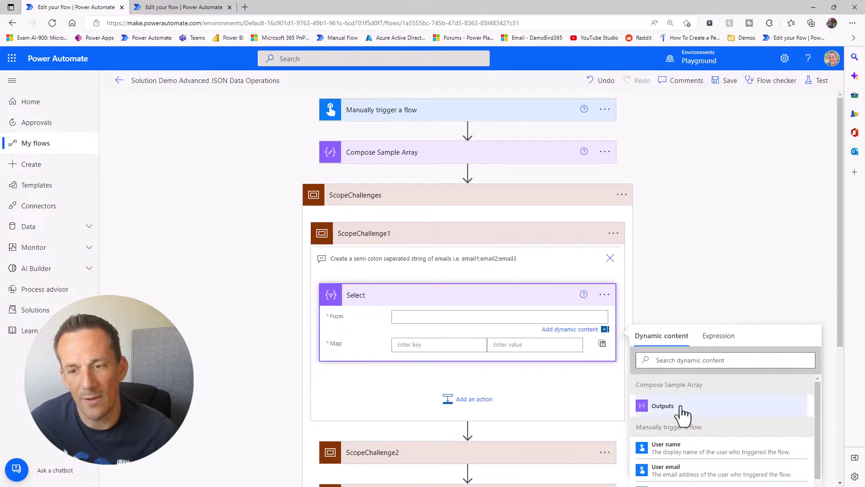
{"action": "left_click", "coordinate": [676, 406]}
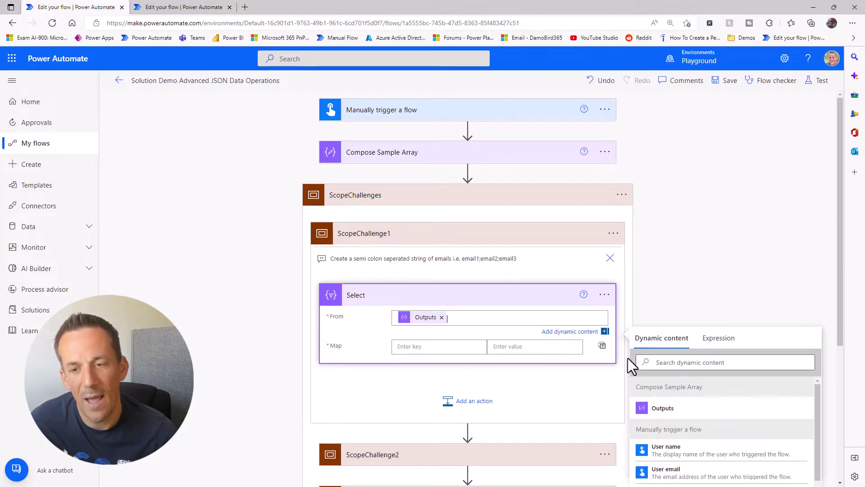
Switch the Select action's Map to text mode and set it to the expression item()?['email'].
{"action": "left_click", "coordinate": [603, 346]}
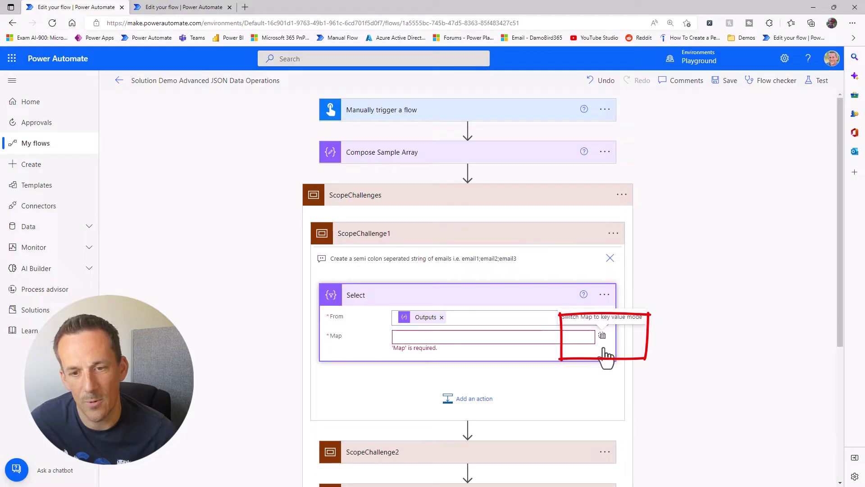
{"action": "left_click", "coordinate": [519, 338]}
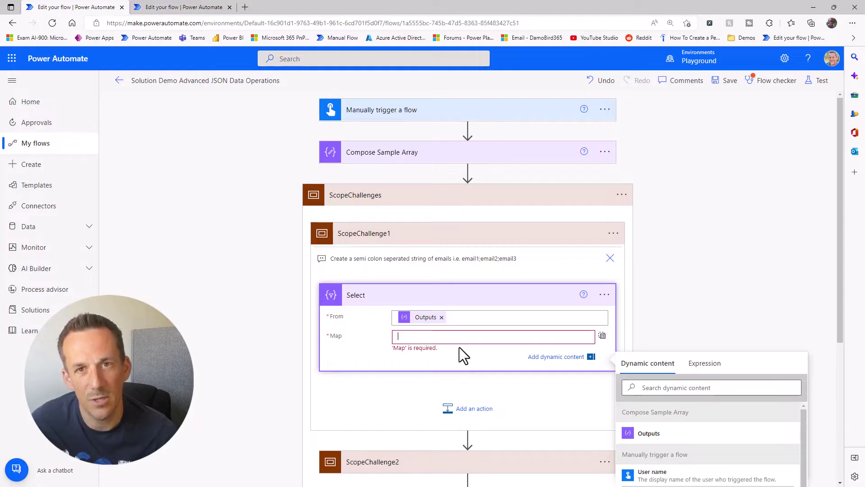
{"action": "left_click", "coordinate": [703, 369]}
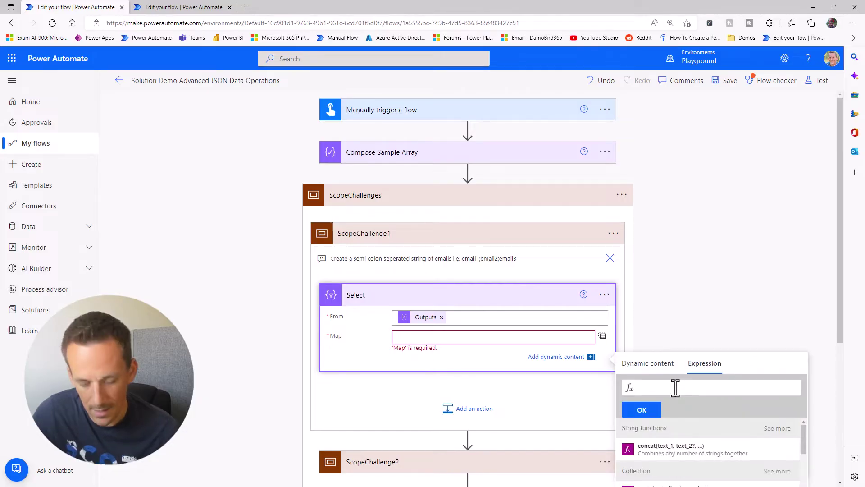
{"action": "type", "text": "item()"}
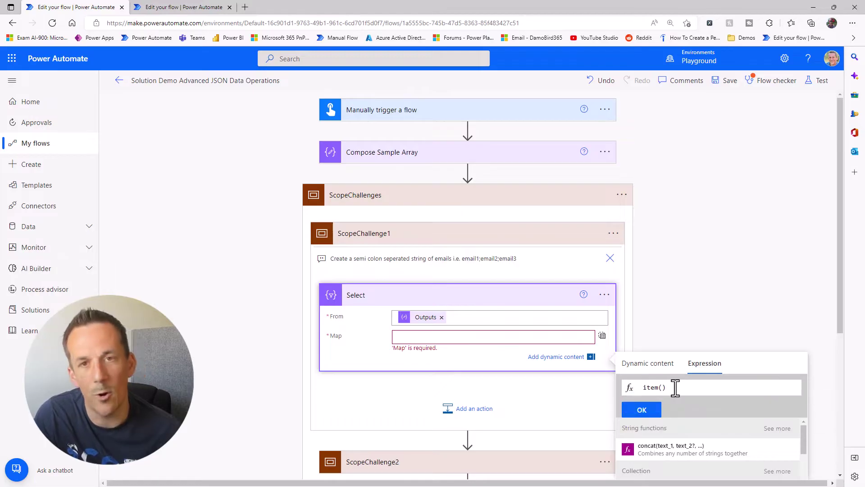
{"action": "type", "text": "?"}
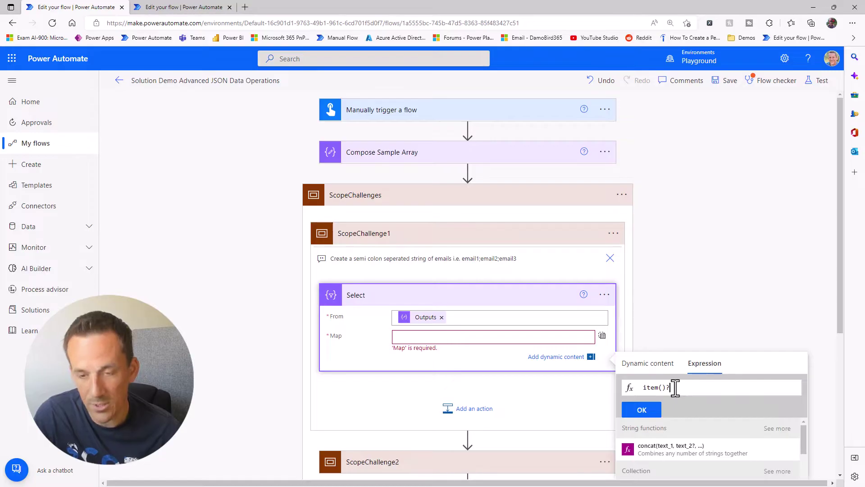
{"action": "type", "text": "["}
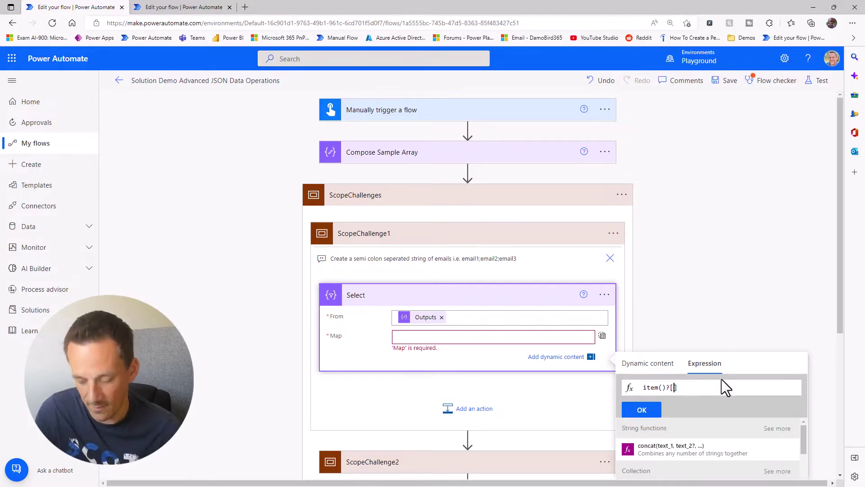
{"action": "type", "text": "'"}
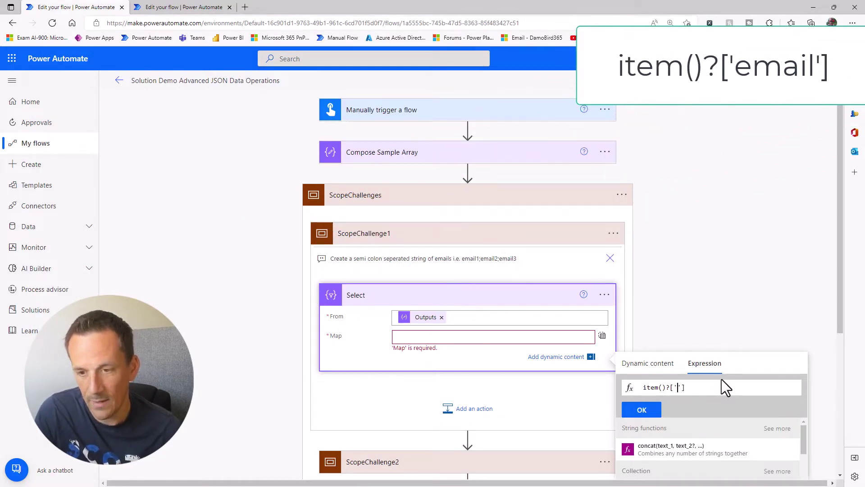
{"action": "type", "text": "email"}
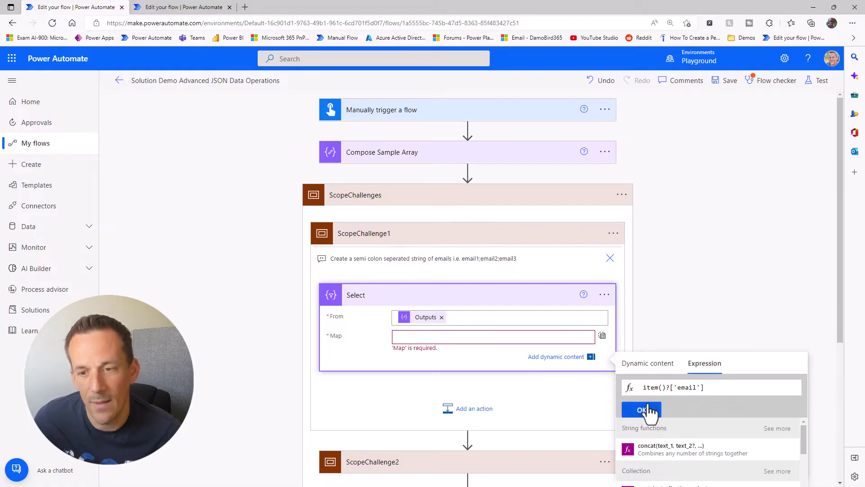
{"action": "left_click", "coordinate": [650, 409]}
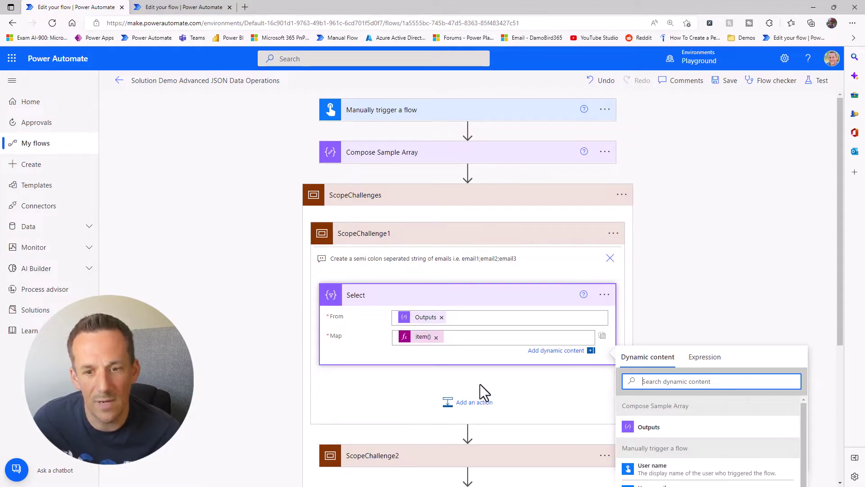
Add a Compose data operation after the Select action inside ScopeChallenge1.
{"action": "left_click", "coordinate": [476, 404]}
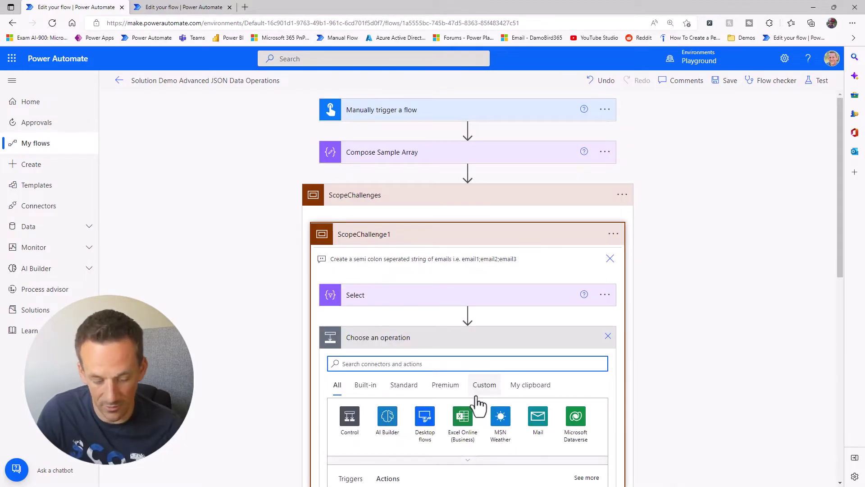
{"action": "type", "text": "compose"}
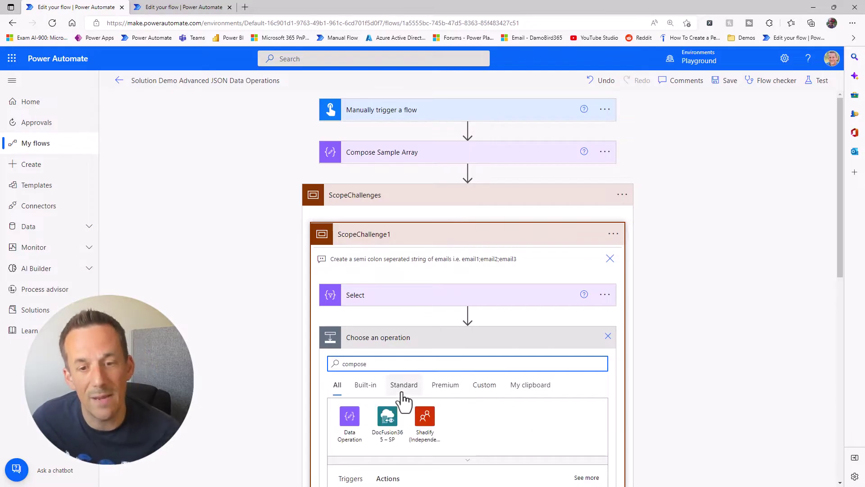
{"action": "scroll", "coordinate": [351, 422], "scroll_direction": "down", "scroll_amount": 1}
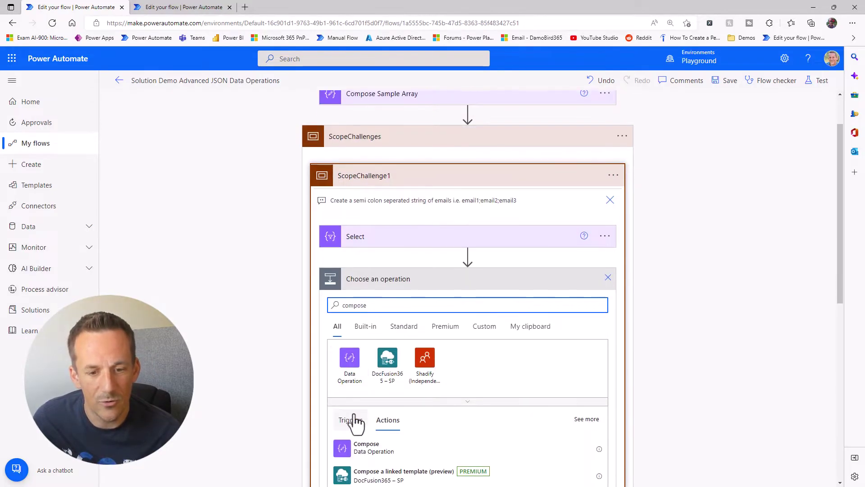
{"action": "left_click", "coordinate": [366, 446]}
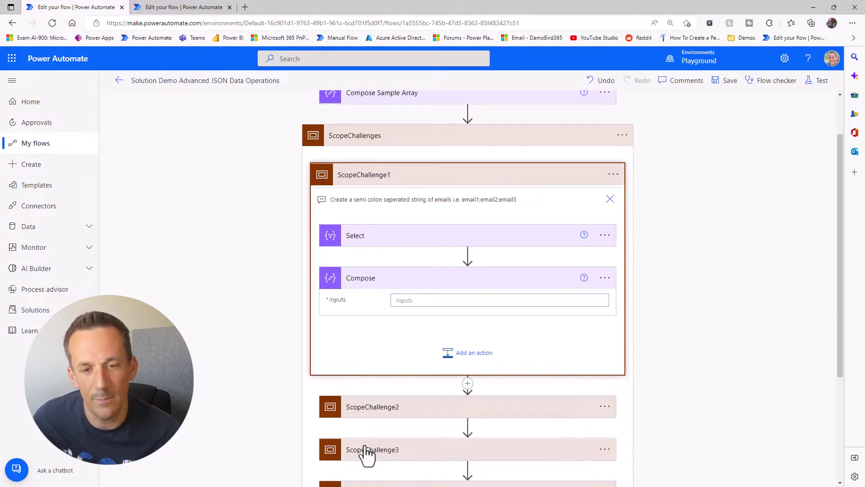
Set the Compose action's Inputs to the expression join(body('Select'),';'), using the Select action's Output as the collection.
{"action": "left_click", "coordinate": [440, 299]}
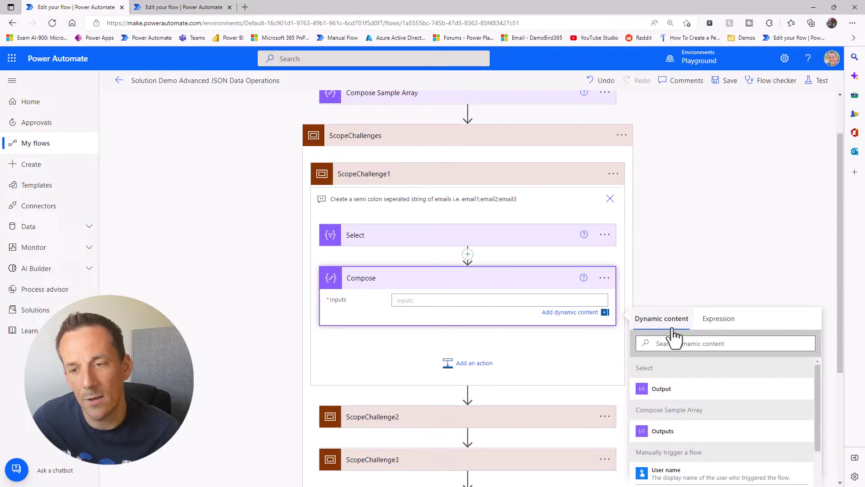
{"action": "left_click", "coordinate": [716, 320]}
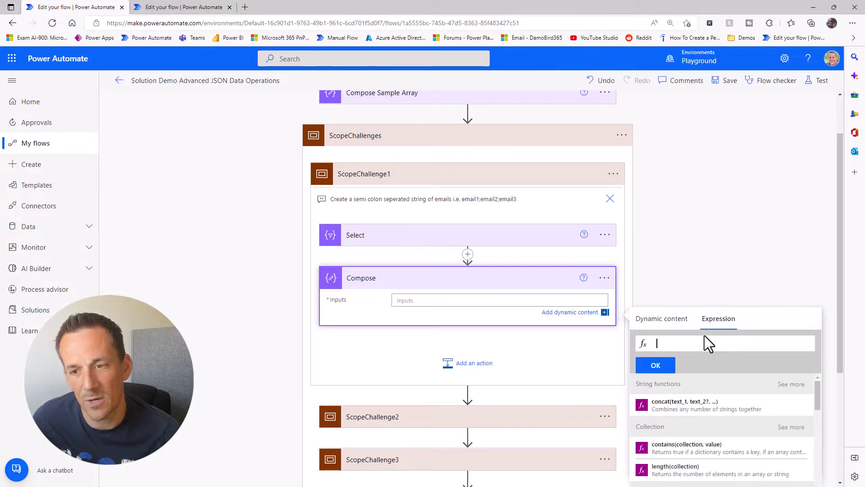
{"action": "type", "text": "join"}
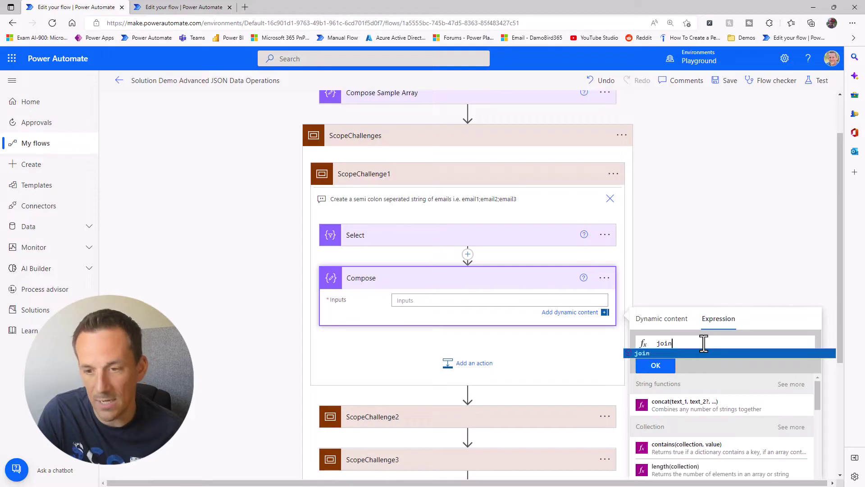
{"action": "type", "text": "("}
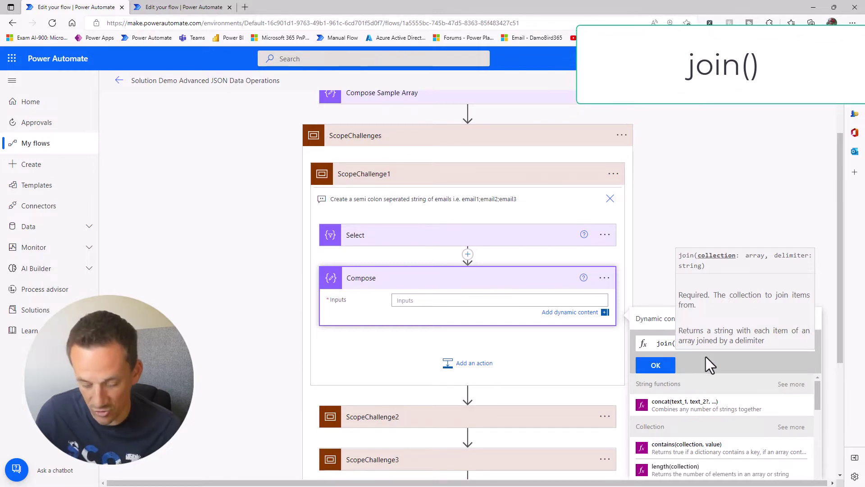
{"action": "left_click", "coordinate": [659, 321]}
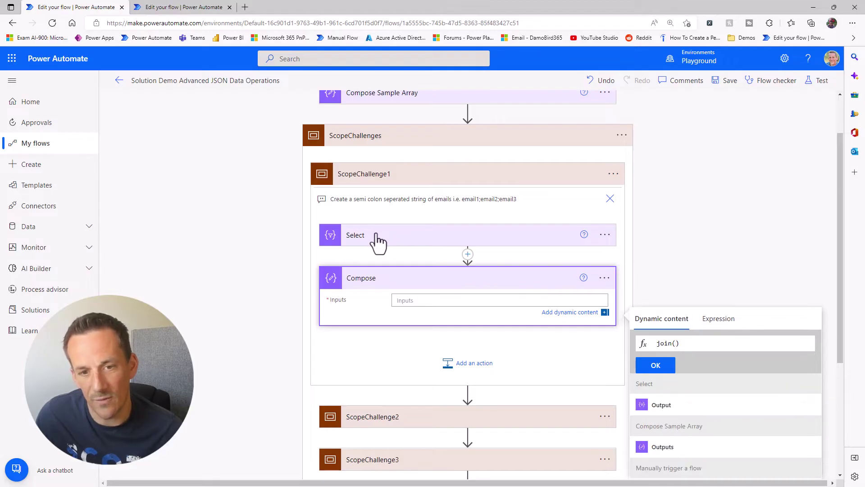
{"action": "left_click", "coordinate": [674, 407]}
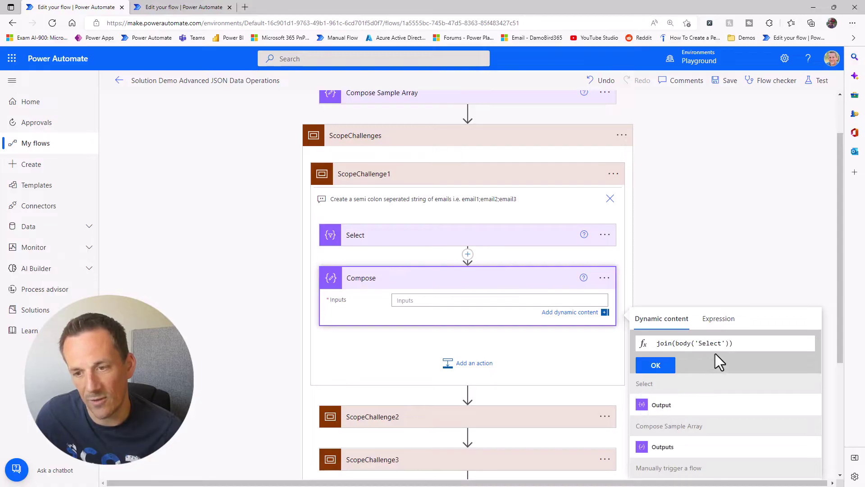
{"action": "left_click", "coordinate": [728, 344]}
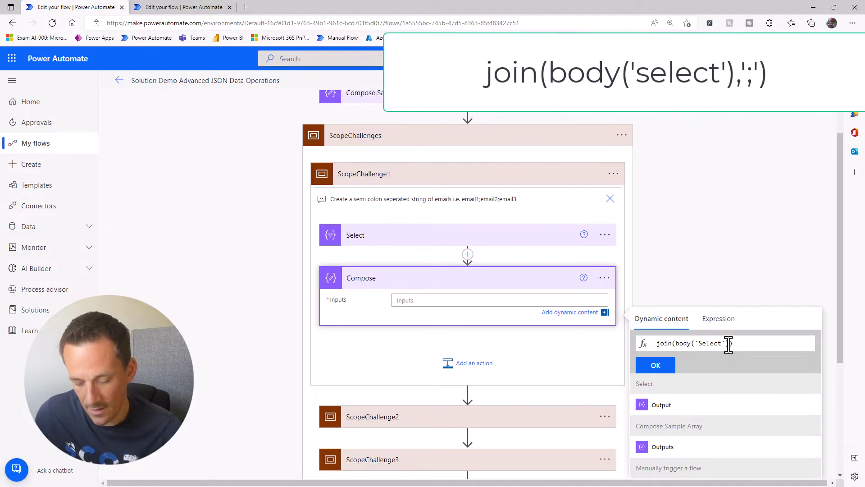
{"action": "type", "text": ",'"}
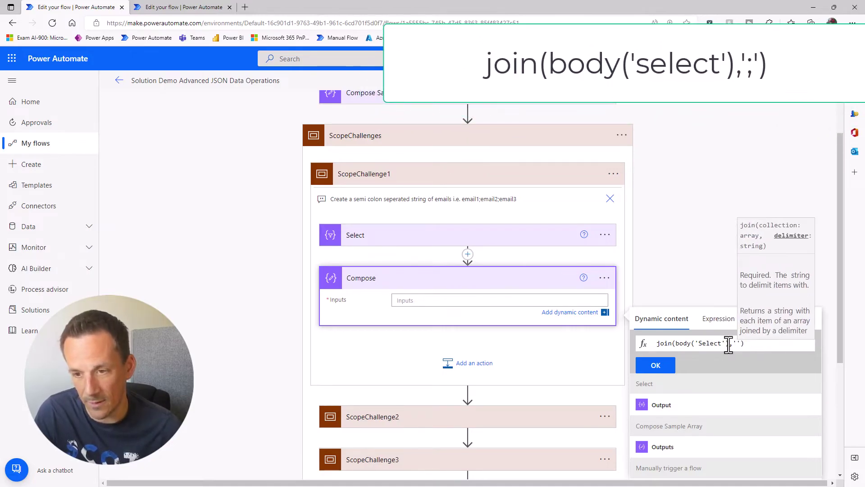
{"action": "type", "text": ";"}
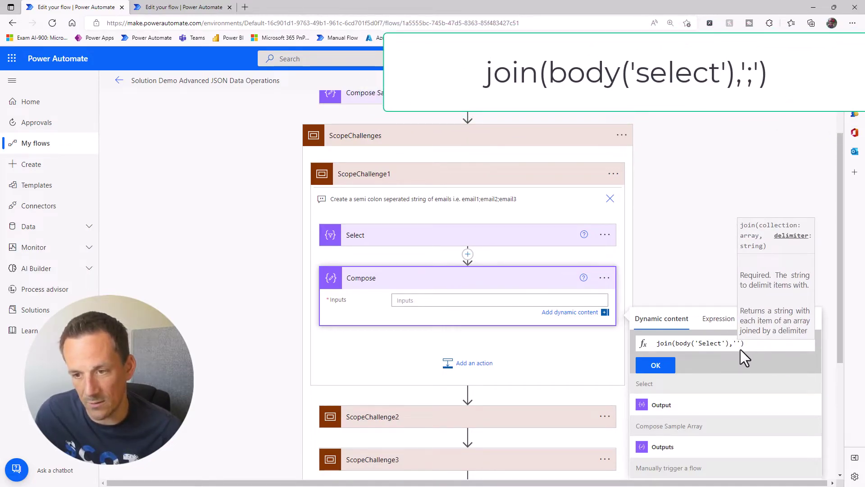
{"action": "type", "text": ";"}
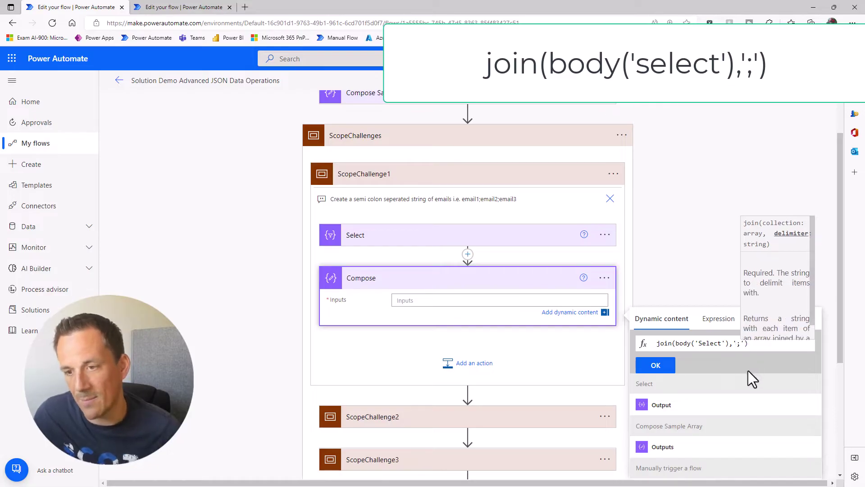
{"action": "left_click", "coordinate": [667, 368]}
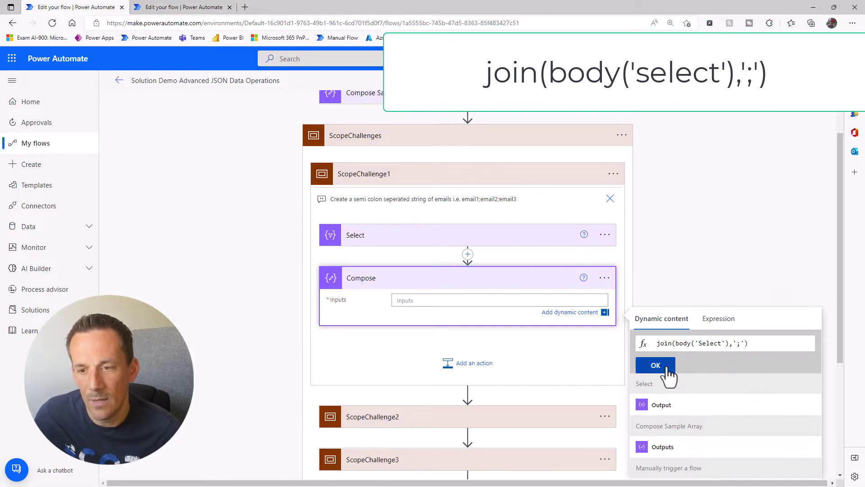
Save the flow, test it manually, and open the results of the run.
{"action": "left_click", "coordinate": [815, 85]}
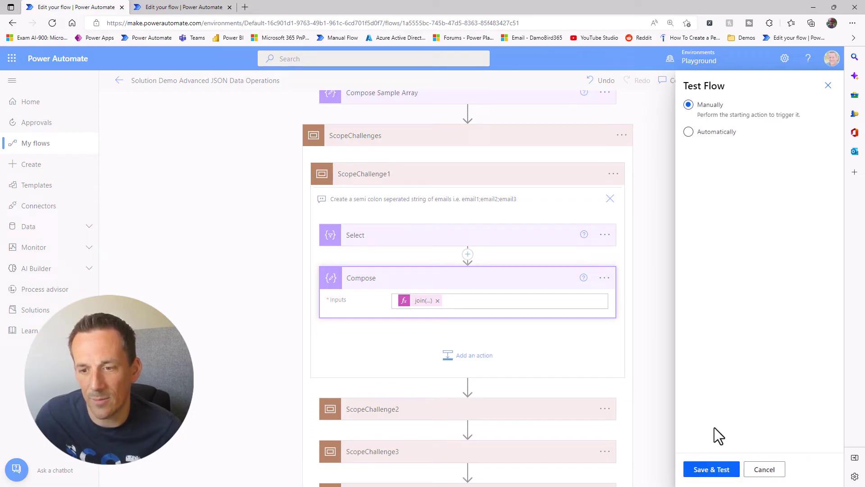
{"action": "left_click", "coordinate": [712, 469]}
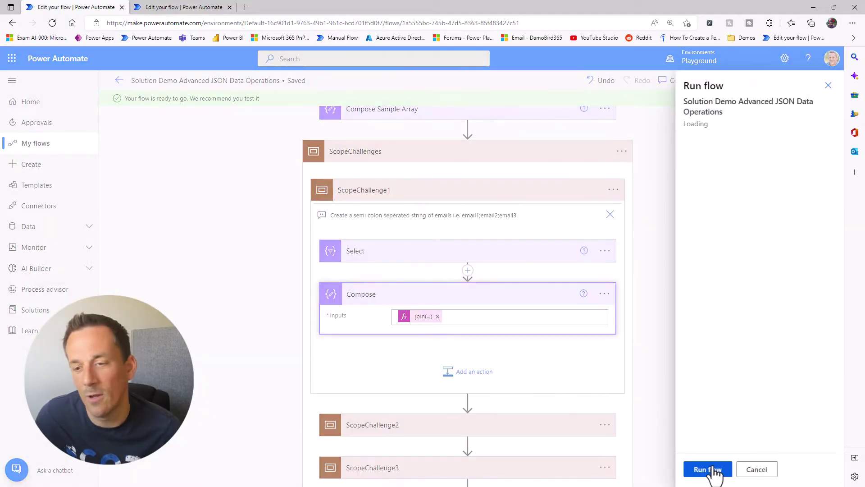
{"action": "left_click", "coordinate": [709, 471]}
{"action": "left_click", "coordinate": [708, 471]}
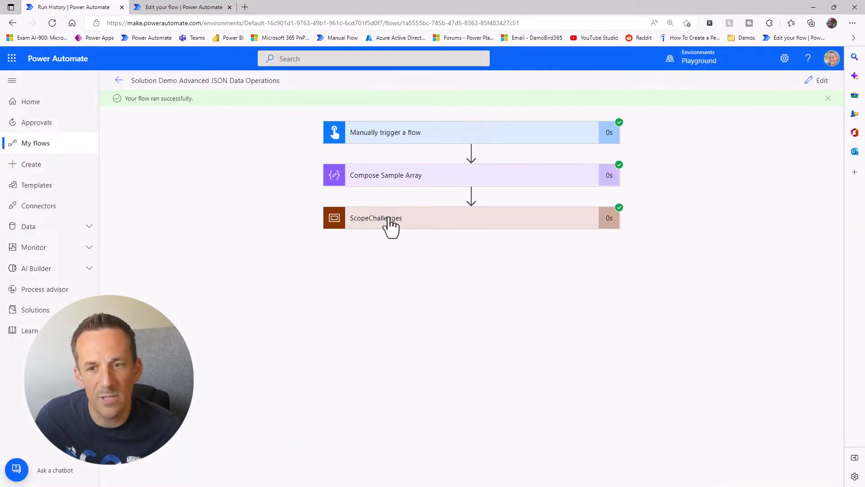
Expand ScopeChallenge1 in the run results and examine the email array in the Select action's outputs.
{"action": "left_click", "coordinate": [389, 220]}
{"action": "left_click", "coordinate": [386, 251]}
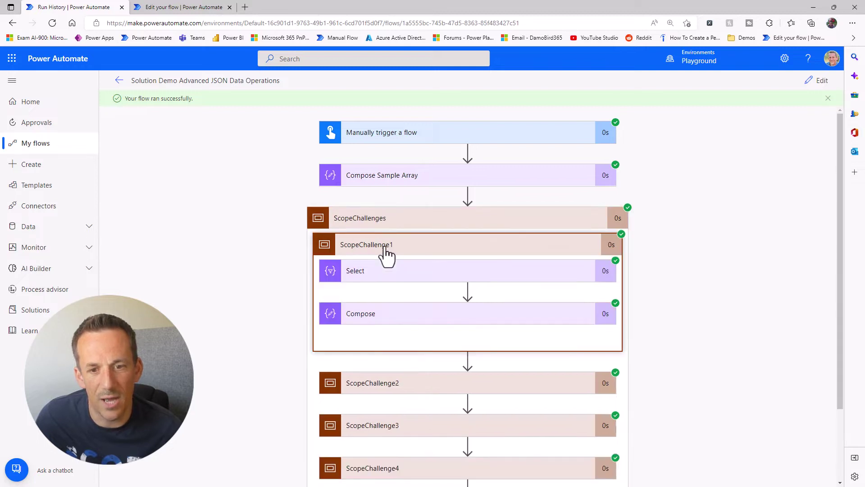
{"action": "left_click", "coordinate": [400, 278]}
{"action": "scroll", "coordinate": [639, 285], "scroll_direction": "down", "scroll_amount": 3}
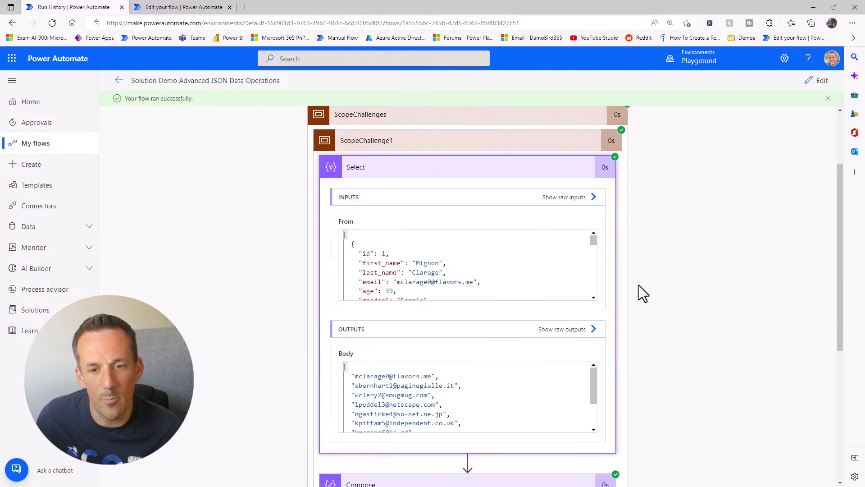
{"action": "scroll", "coordinate": [374, 387], "scroll_direction": "down", "scroll_amount": 3}
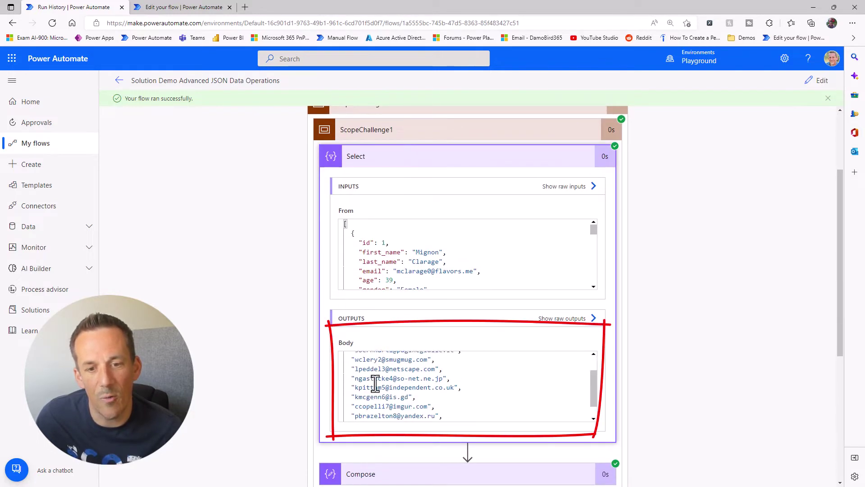
{"action": "scroll", "coordinate": [651, 342], "scroll_direction": "down", "scroll_amount": 4}
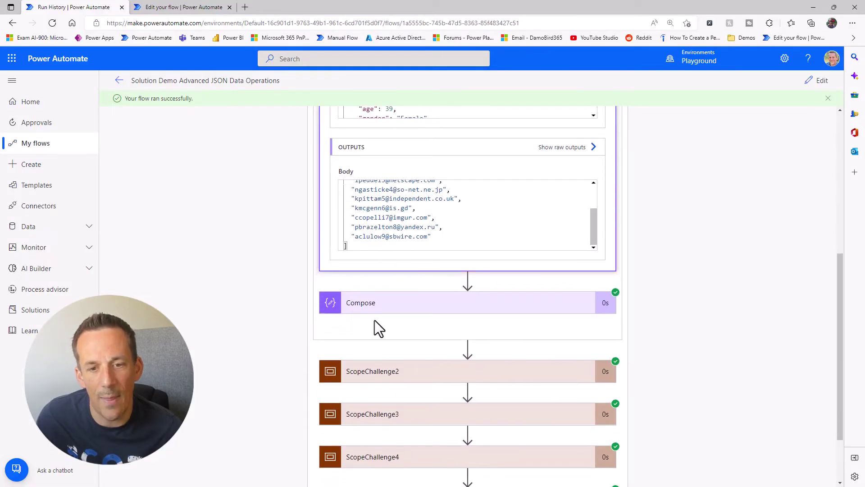
Examine the joined string in the Compose action's outputs and compare it with the email array from Select.
{"action": "left_click", "coordinate": [375, 311]}
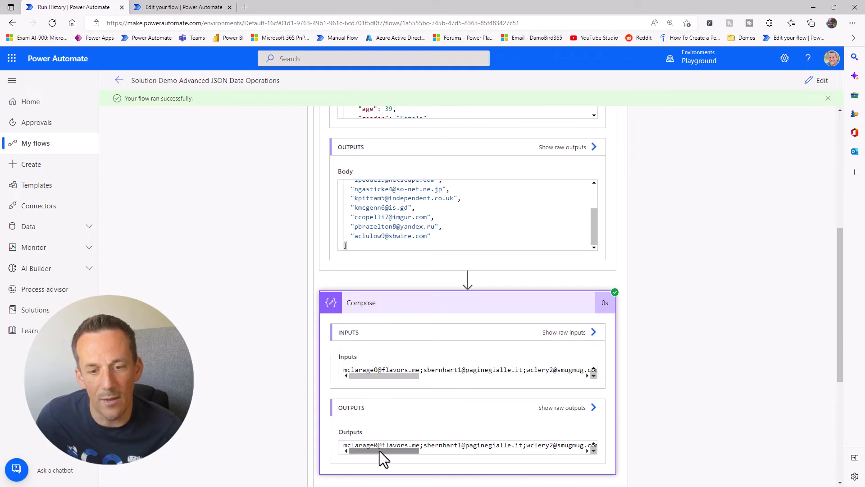
{"action": "mouse_move", "coordinate": [380, 451]}
{"action": "left_mouse_down"}
{"action": "mouse_move", "coordinate": [576, 460]}
{"action": "mouse_move", "coordinate": [367, 449]}
{"action": "left_mouse_up"}
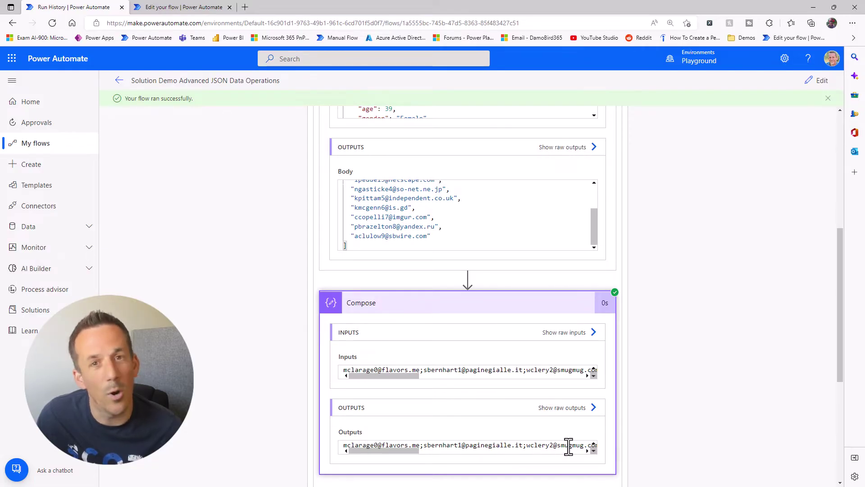
{"action": "scroll", "coordinate": [634, 264], "scroll_direction": "up", "scroll_amount": 3}
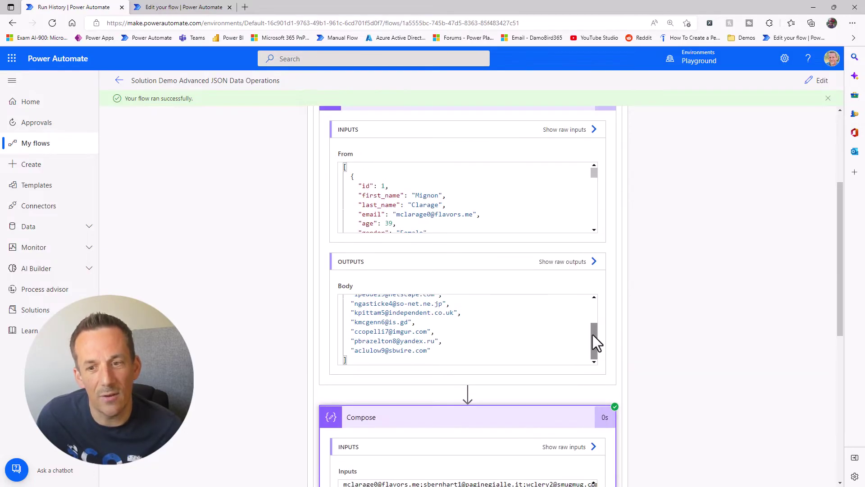
{"action": "left_click_drag", "start_coordinate": [593, 343], "coordinate": [594, 310]}
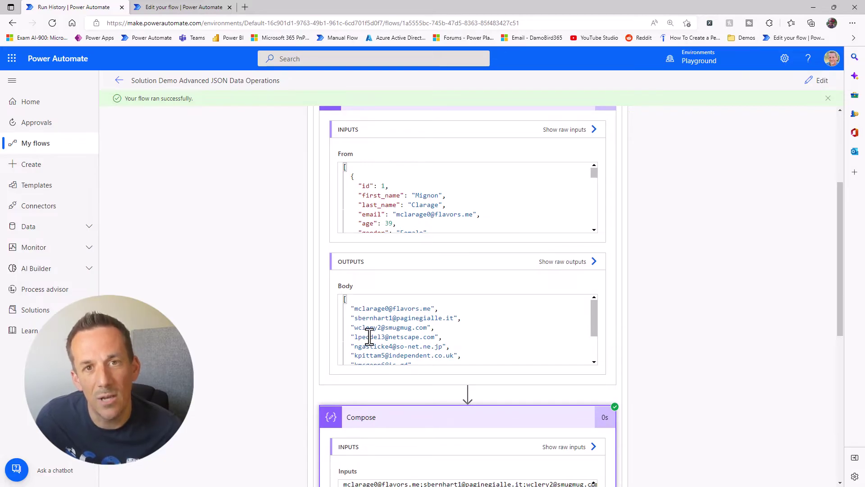
{"action": "left_click_drag", "start_coordinate": [435, 312], "coordinate": [355, 322]}
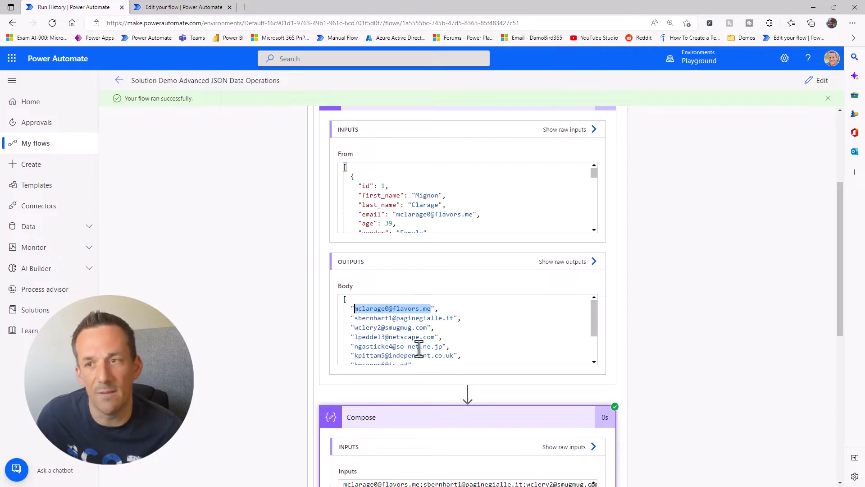
Return to editing the flow and add a Select data operation inside ScopeChallenge2 with the Compose Sample Array Outputs as its From source.
{"action": "left_click", "coordinate": [816, 82]}
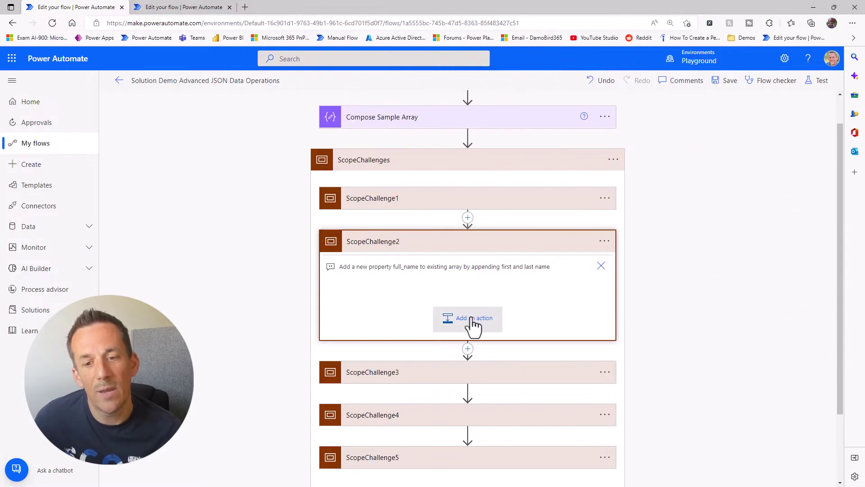
{"action": "left_click", "coordinate": [473, 321]}
{"action": "type", "text": "Select"}
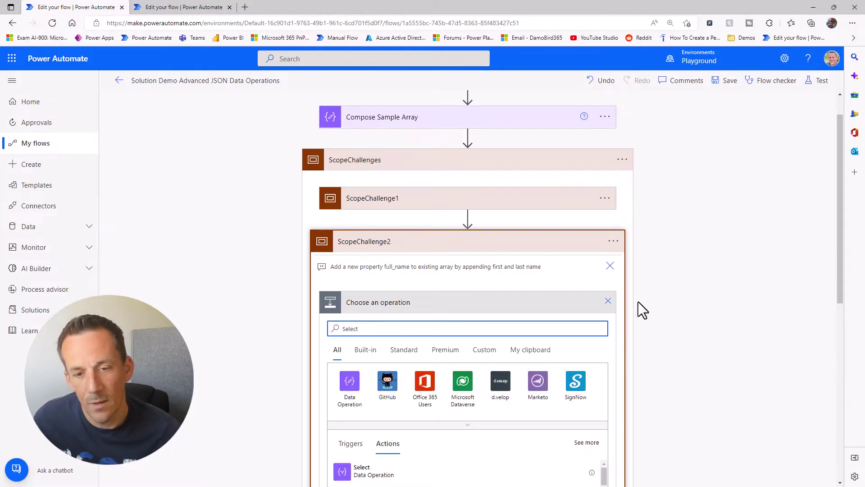
{"action": "scroll", "coordinate": [638, 301], "scroll_direction": "down", "scroll_amount": 3}
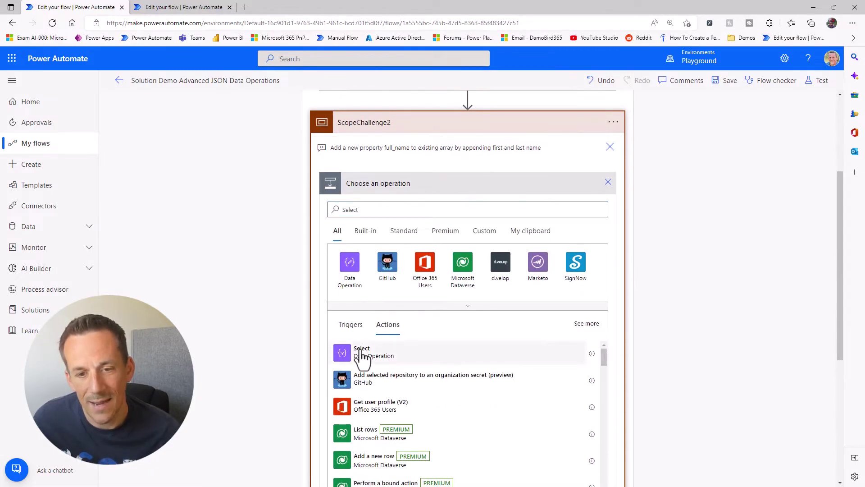
{"action": "left_click", "coordinate": [358, 354]}
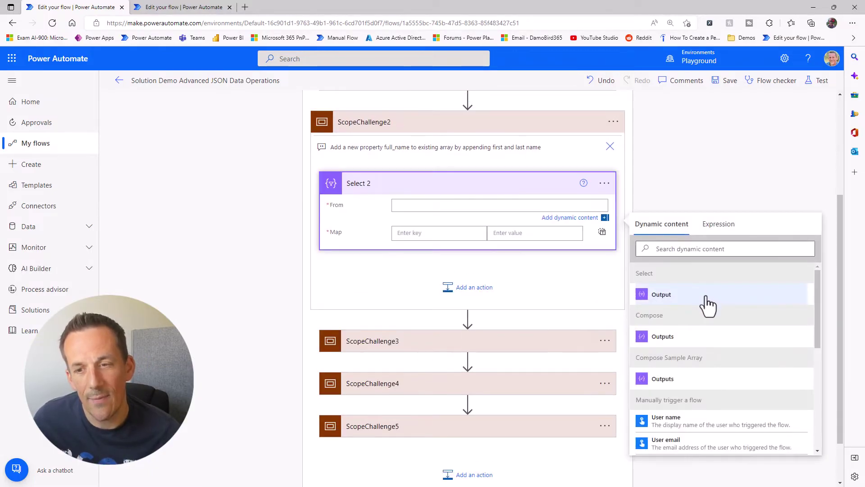
{"action": "left_click", "coordinate": [662, 379]}
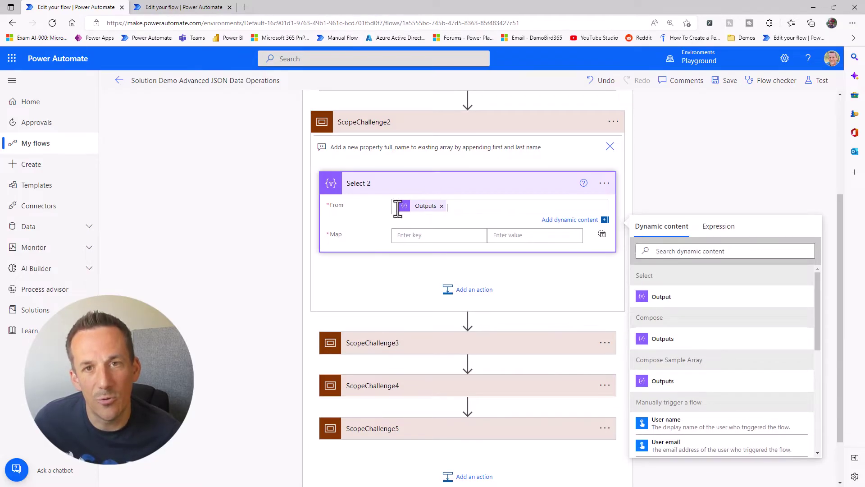
Expand Compose Sample Array to review the properties of its records, then collapse it.
{"action": "scroll", "coordinate": [422, 214], "scroll_direction": "up", "scroll_amount": 3}
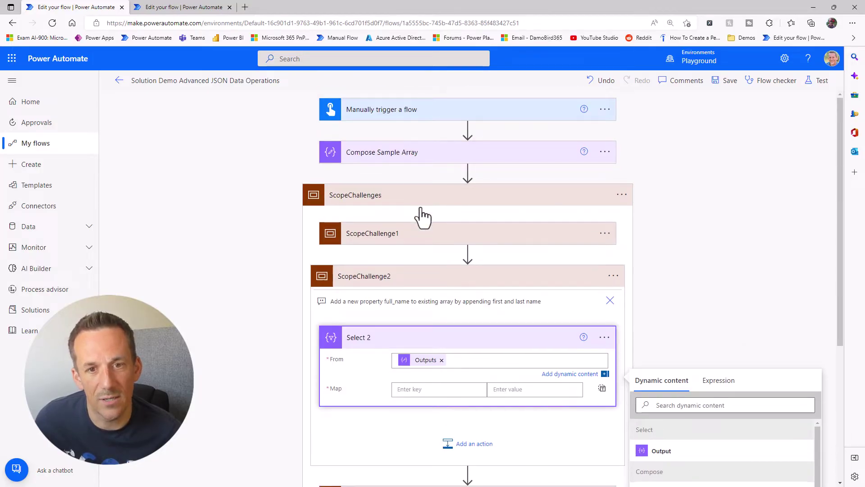
{"action": "left_click", "coordinate": [387, 156]}
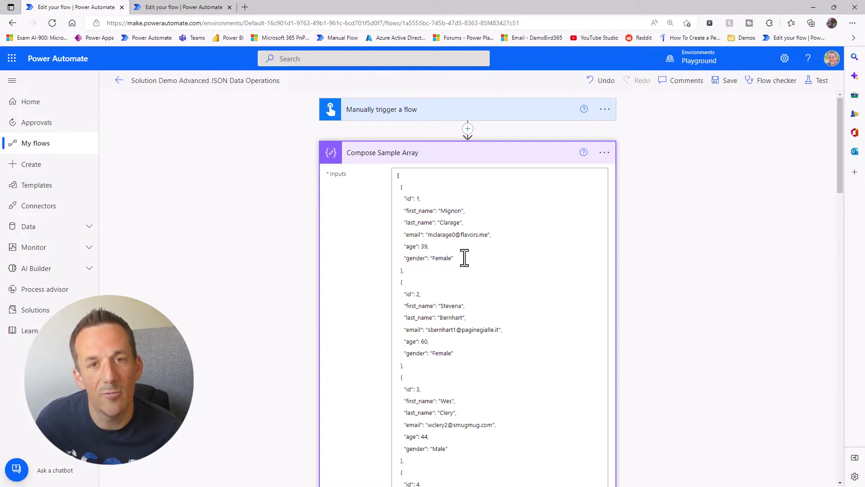
{"action": "left_click", "coordinate": [401, 155]}
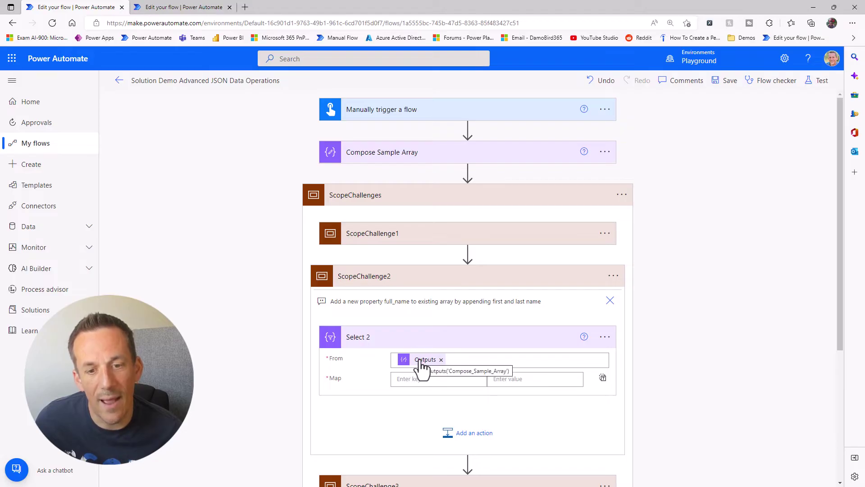
Switch Select 2's Map to text mode and begin its expression with addProperty(item(),'full_name', to name the new property.
{"action": "left_click", "coordinate": [603, 377]}
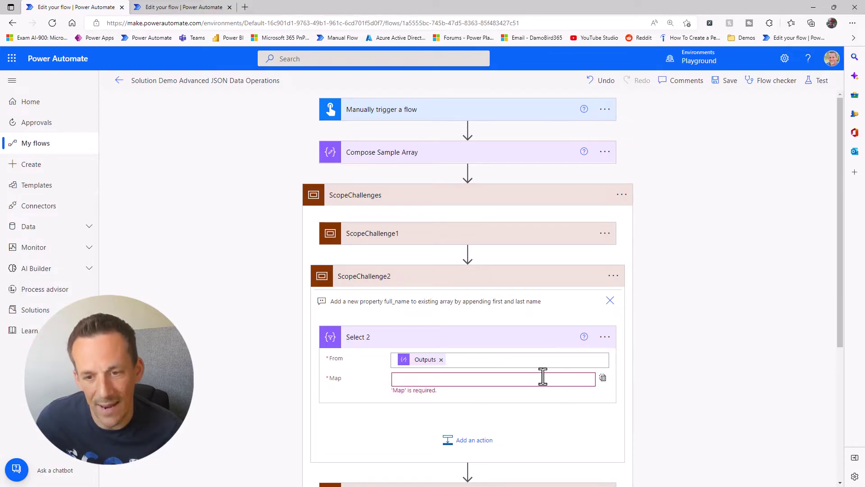
{"action": "left_click", "coordinate": [534, 379]}
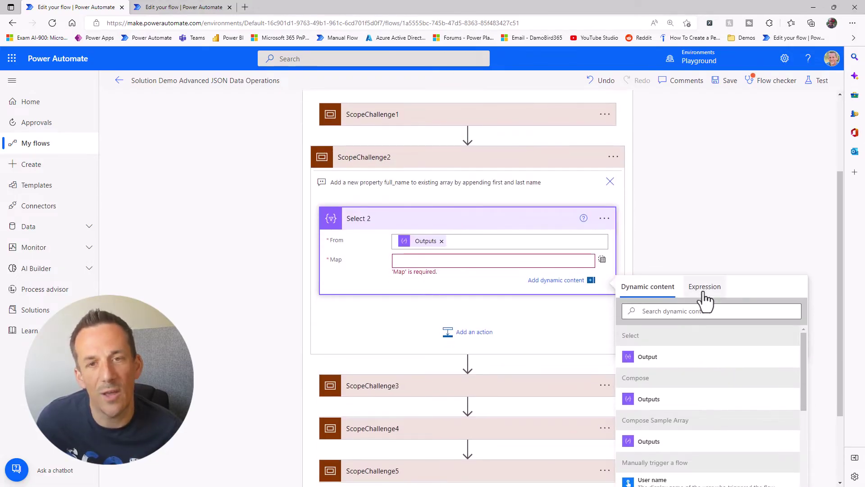
{"action": "left_click", "coordinate": [702, 291]}
{"action": "type", "text": "addProperty"}
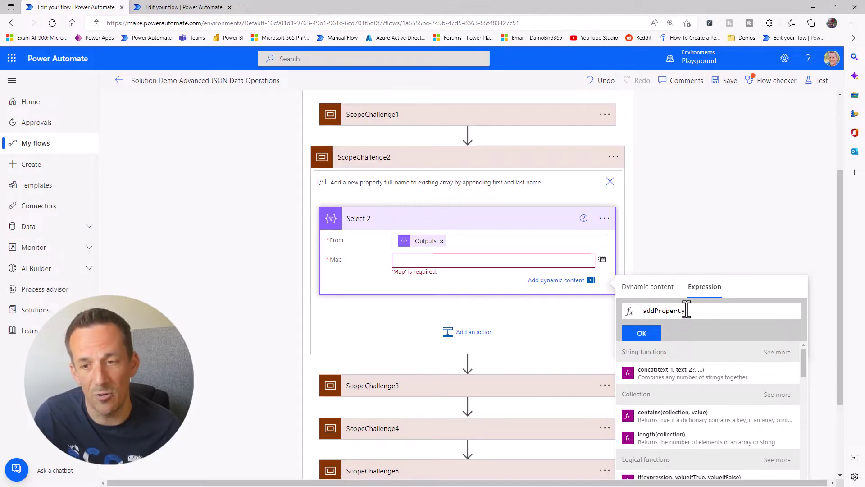
{"action": "type", "text": "("}
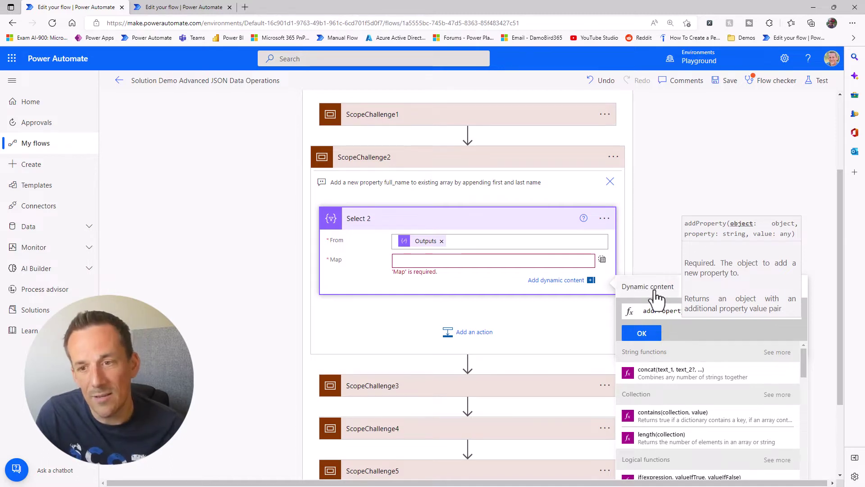
{"action": "type", "text": "item"}
{"action": "key", "text": "Escape"}
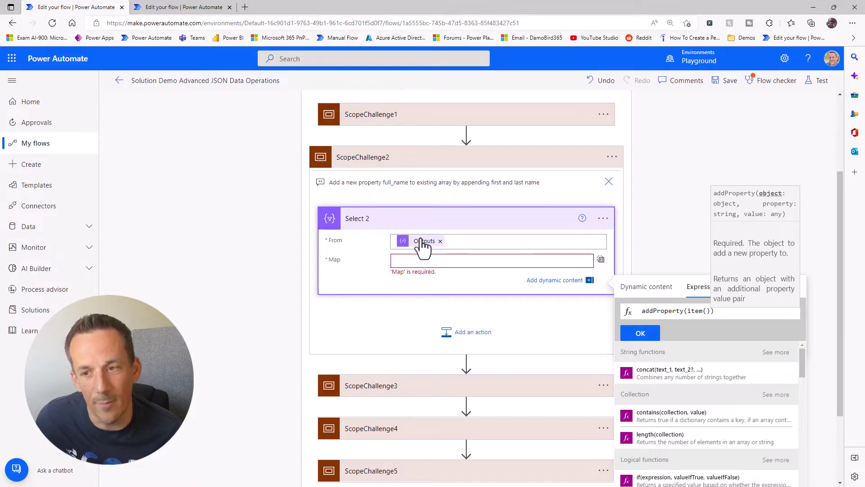
{"action": "type", "text": ","}
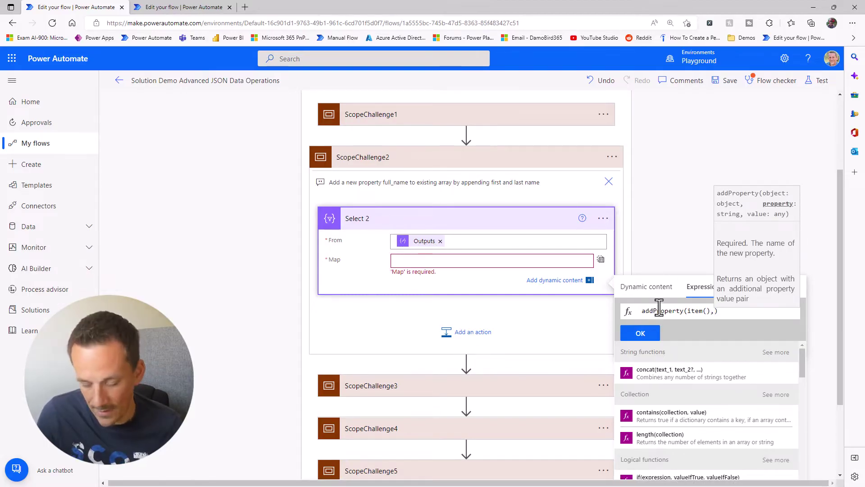
{"action": "type", "text": "'full_name"}
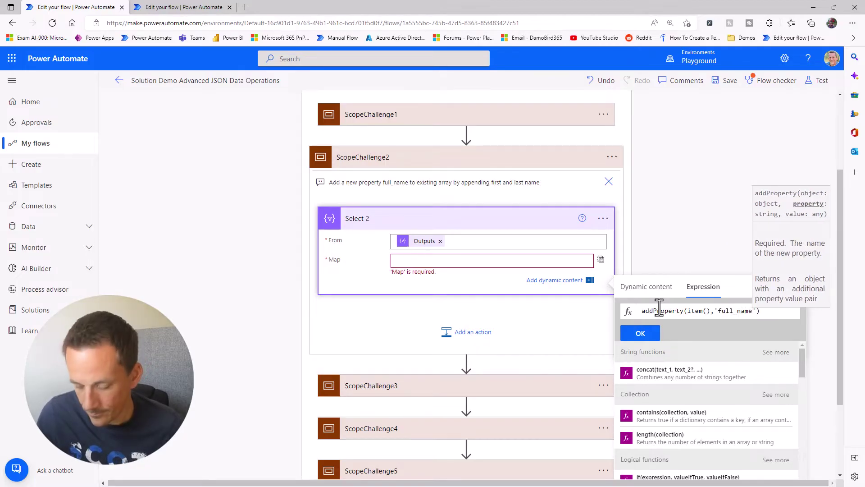
{"action": "type", "text": "',"}
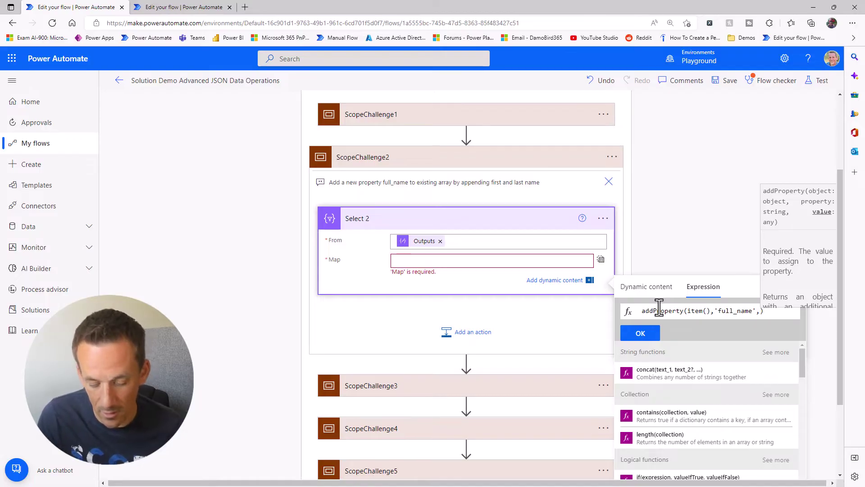
Complete the addProperty expression with the value concat(item()?['first_name'],' ',item()?['last_name']) and insert it into Select 2's Map.
{"action": "type", "text": "concat"}
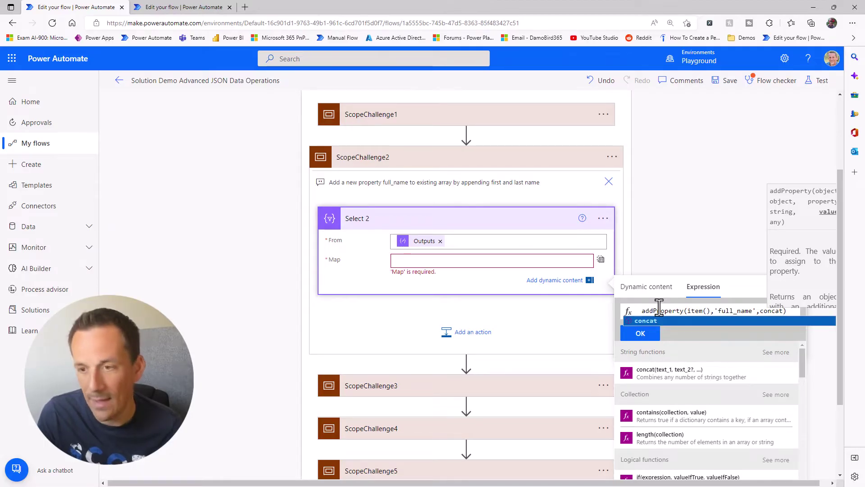
{"action": "type", "text": "("}
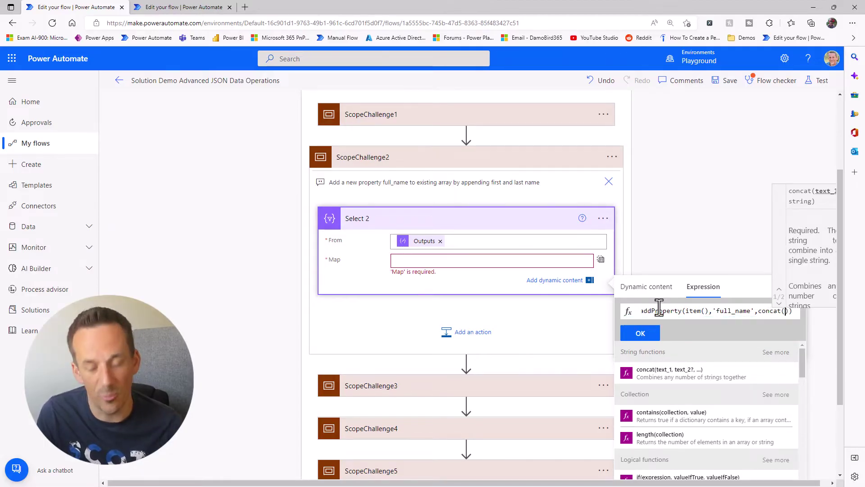
{"action": "type", "text": "item"}
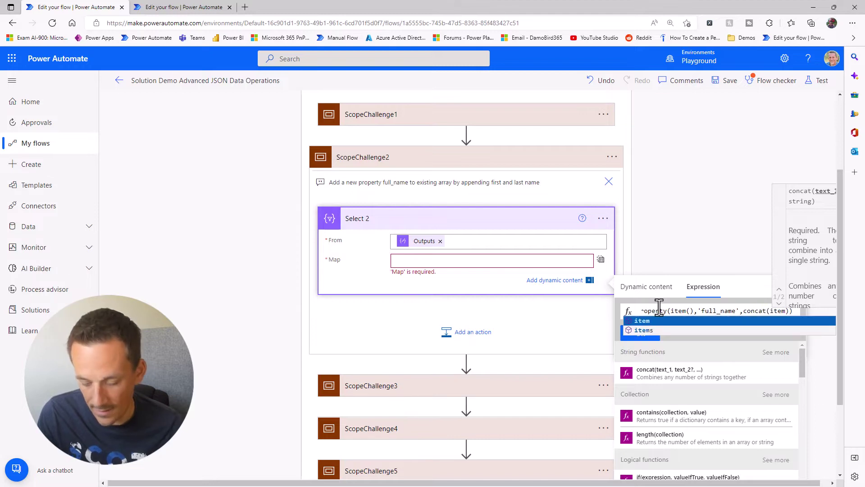
{"action": "type", "text": "("}
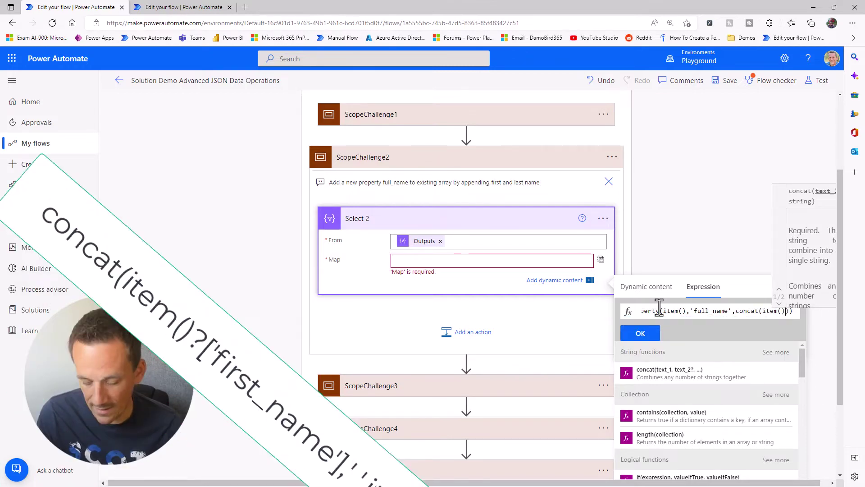
{"action": "type", "text": "?['"}
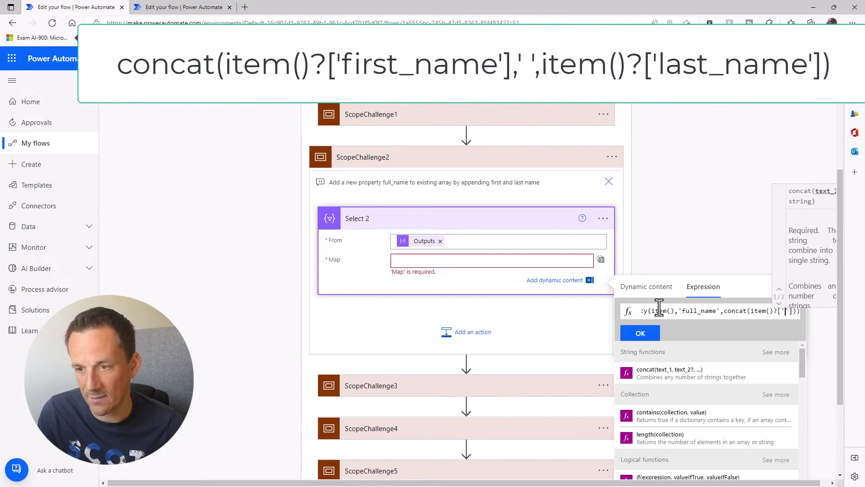
{"action": "type", "text": "first"}
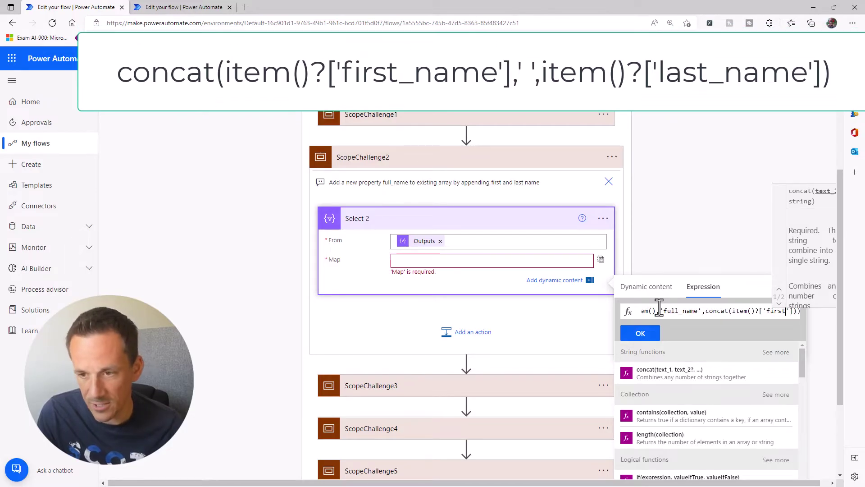
{"action": "type", "text": "_name"}
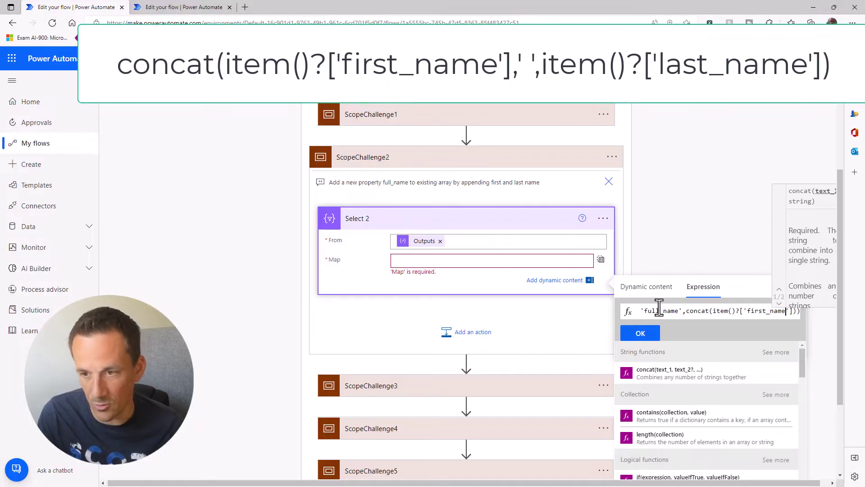
{"action": "key", "text": "End"}
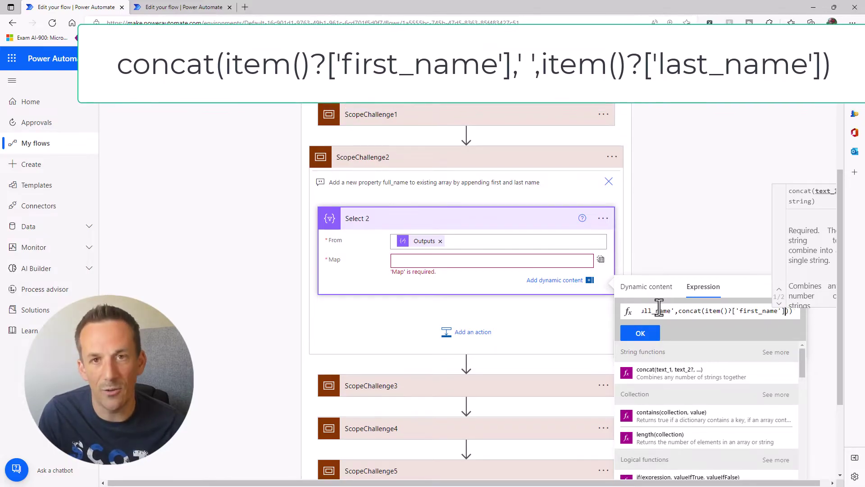
{"action": "type", "text": ",' '"}
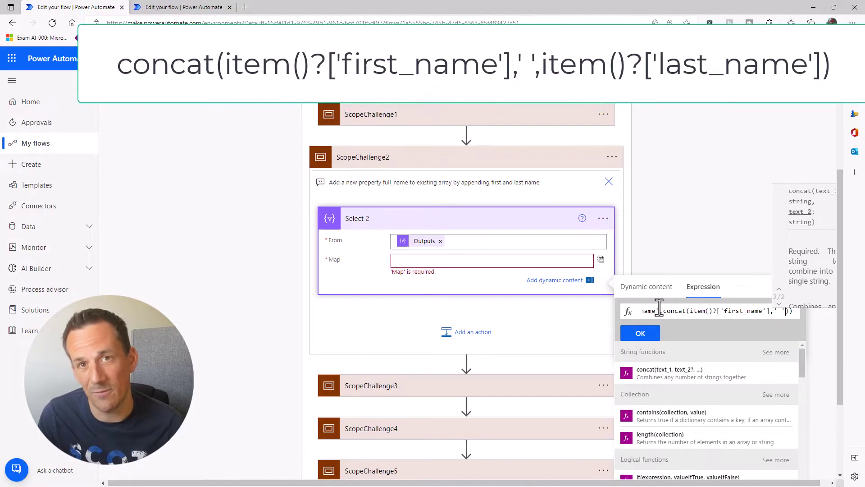
{"action": "type", "text": ","}
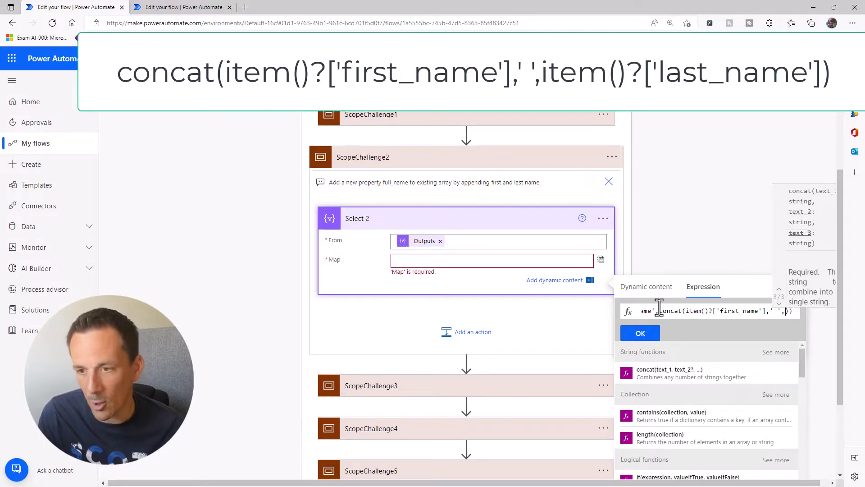
{"action": "type", "text": "item"}
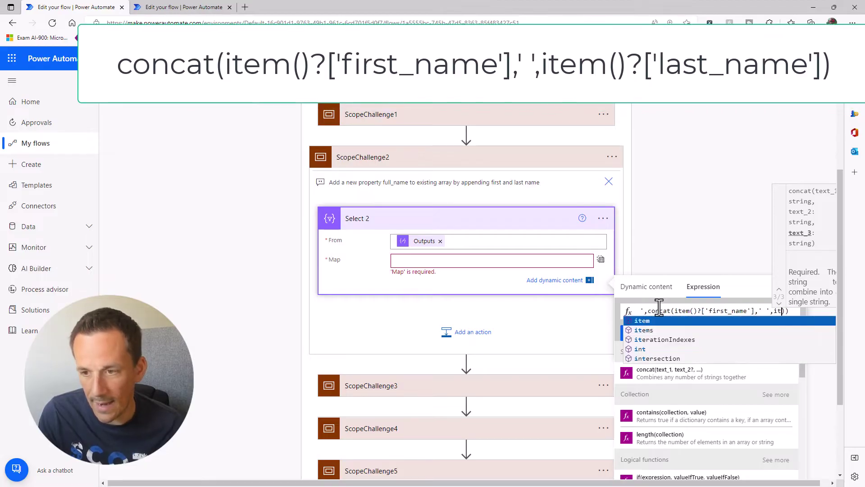
{"action": "type", "text": "?"}
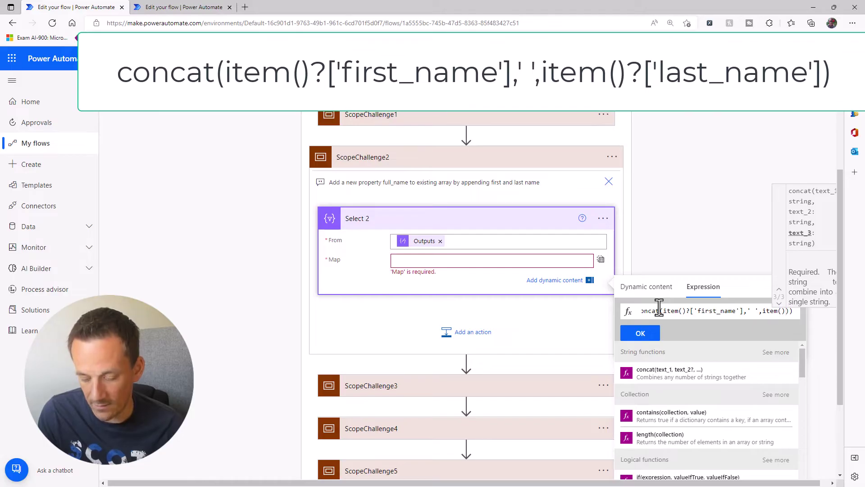
{"action": "type", "text": "[''"}
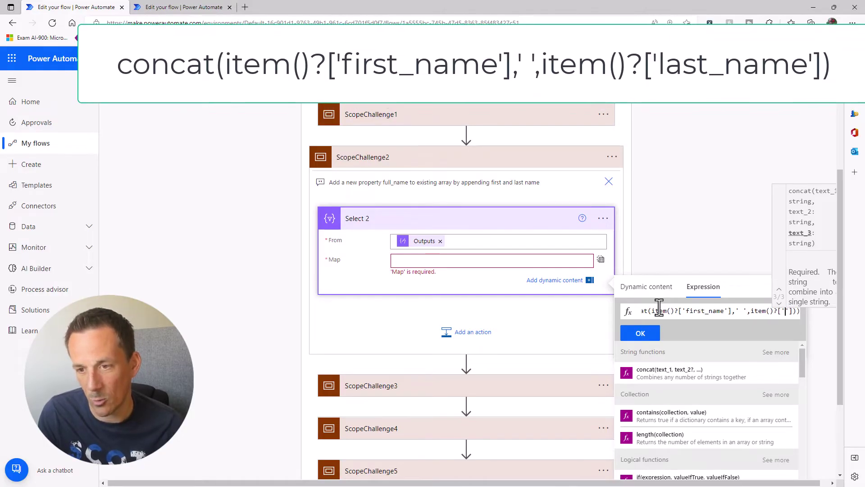
{"action": "type", "text": "last"}
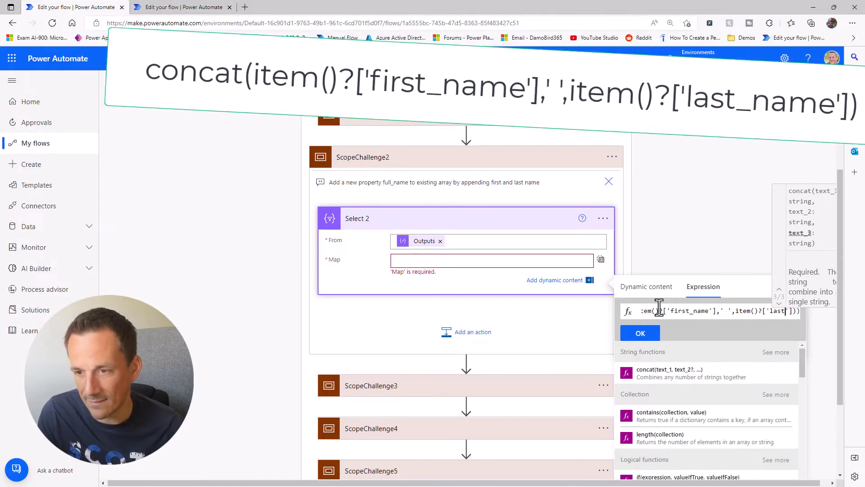
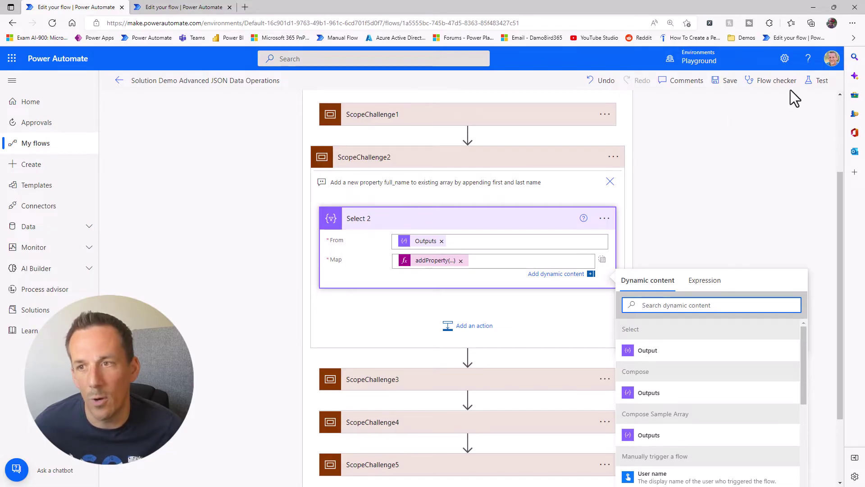
Save the flow and run a manual test.
{"action": "left_click", "coordinate": [816, 81]}
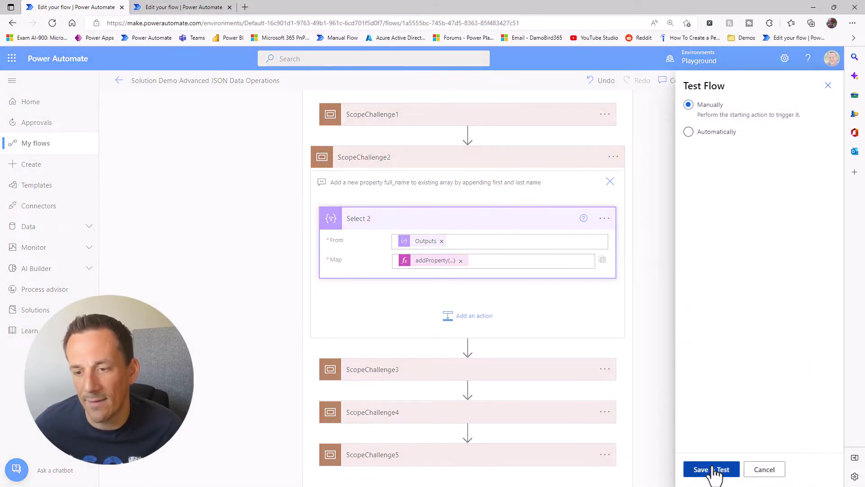
{"action": "left_click", "coordinate": [715, 469]}
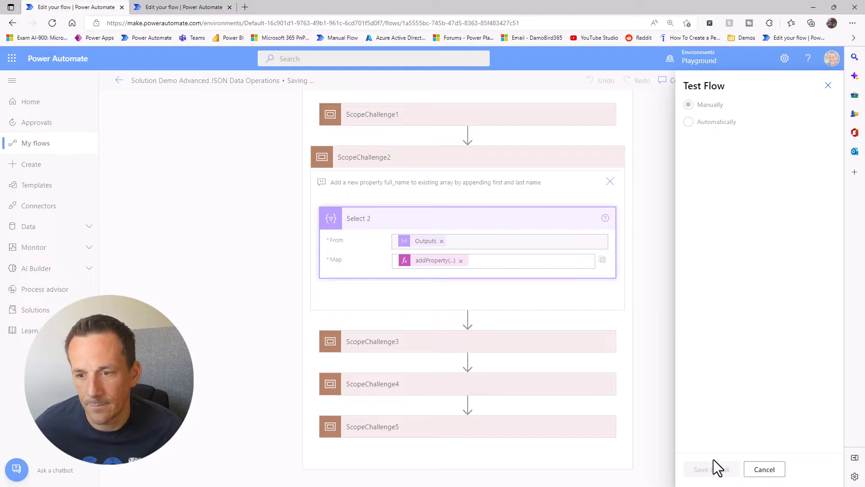
{"action": "left_click", "coordinate": [713, 469]}
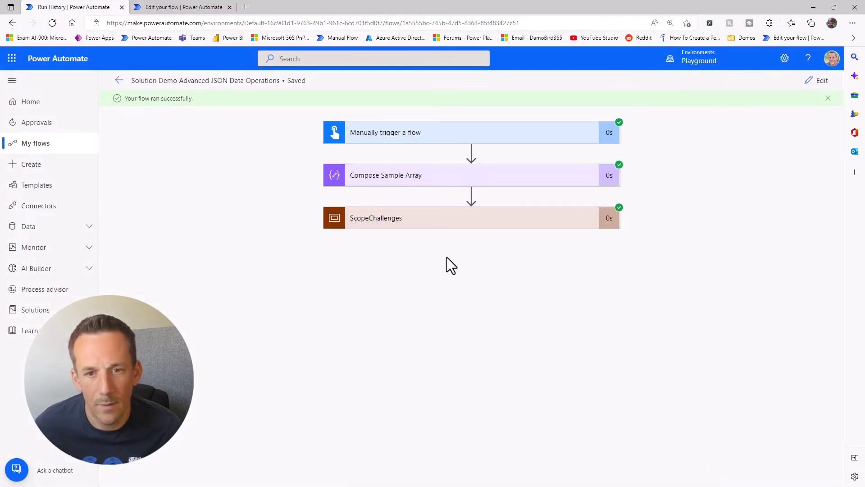
Expand ScopeChallenges, ScopeChallenge2 and Select 2 in the run results and examine the first record in the From input.
{"action": "left_click", "coordinate": [402, 218]}
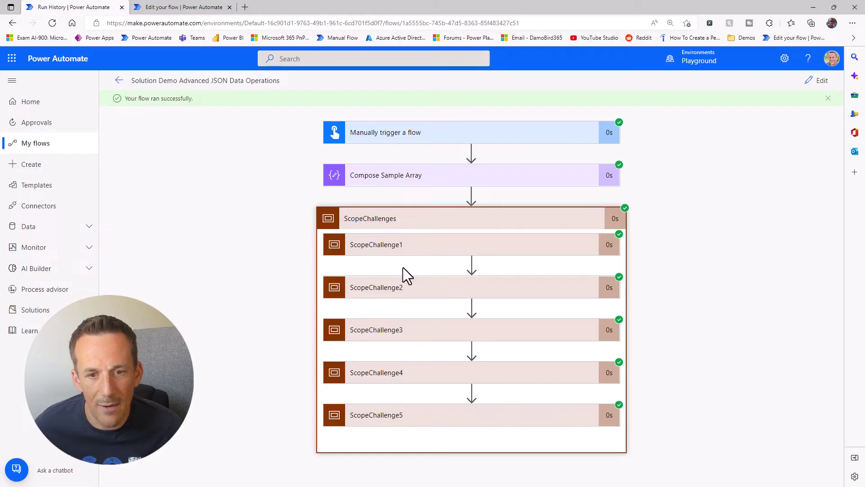
{"action": "left_click", "coordinate": [382, 290]}
{"action": "left_click", "coordinate": [379, 315]}
{"action": "scroll", "coordinate": [661, 315], "scroll_direction": "down", "scroll_amount": 4}
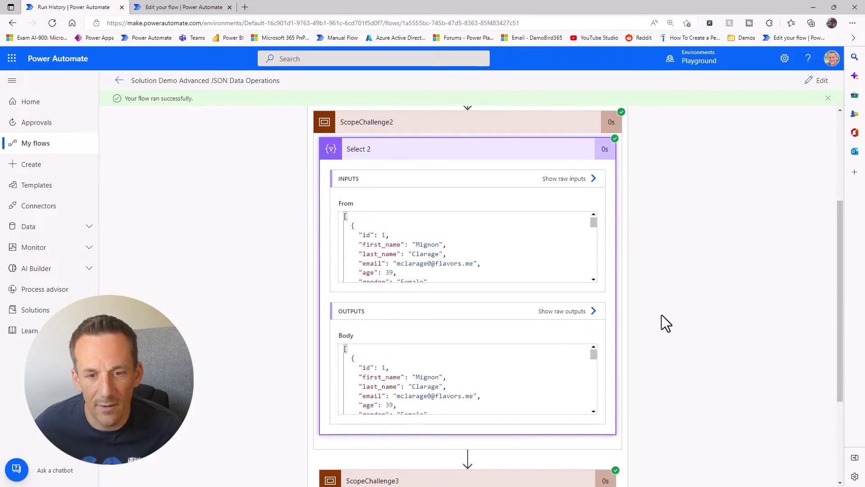
{"action": "scroll", "coordinate": [591, 218], "scroll_direction": "down", "scroll_amount": 2}
{"action": "scroll", "coordinate": [591, 217], "scroll_direction": "up", "scroll_amount": 1}
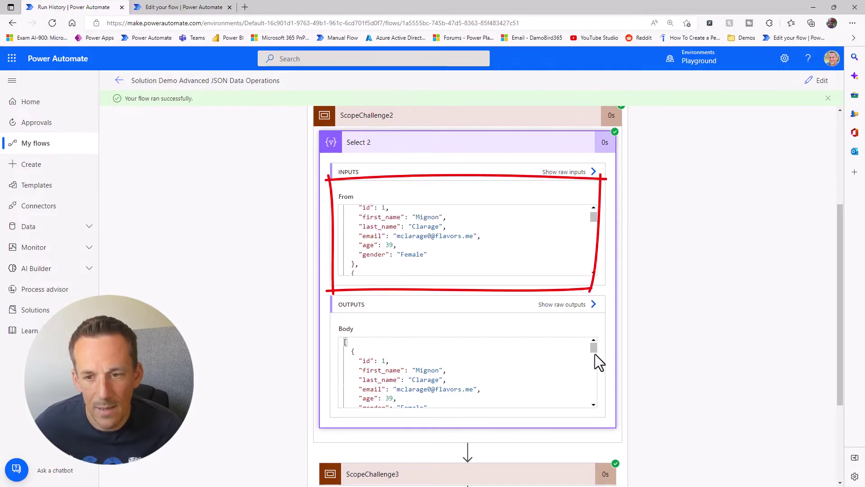
Examine the records in Select 2's output Body for the added full_name property.
{"action": "scroll", "coordinate": [593, 343], "scroll_direction": "down", "scroll_amount": 1}
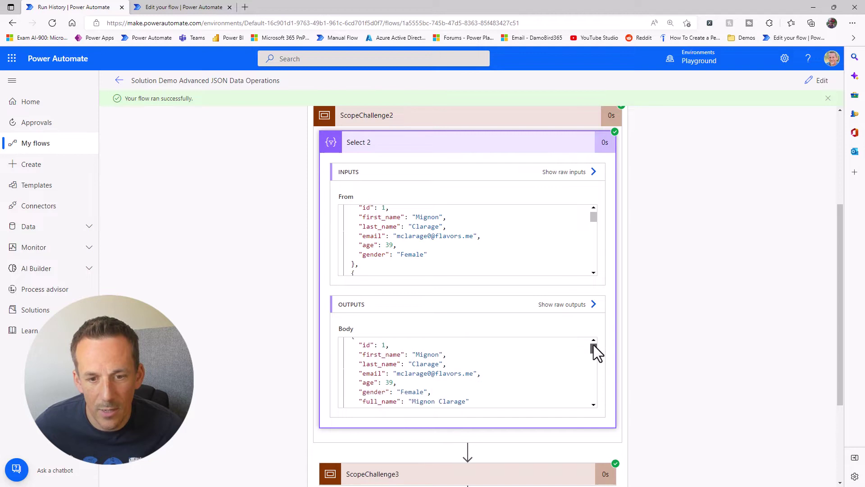
{"action": "left_click", "coordinate": [363, 400]}
{"action": "key", "text": "ctrl+a"}
{"action": "scroll", "coordinate": [363, 400], "scroll_direction": "down", "scroll_amount": 3}
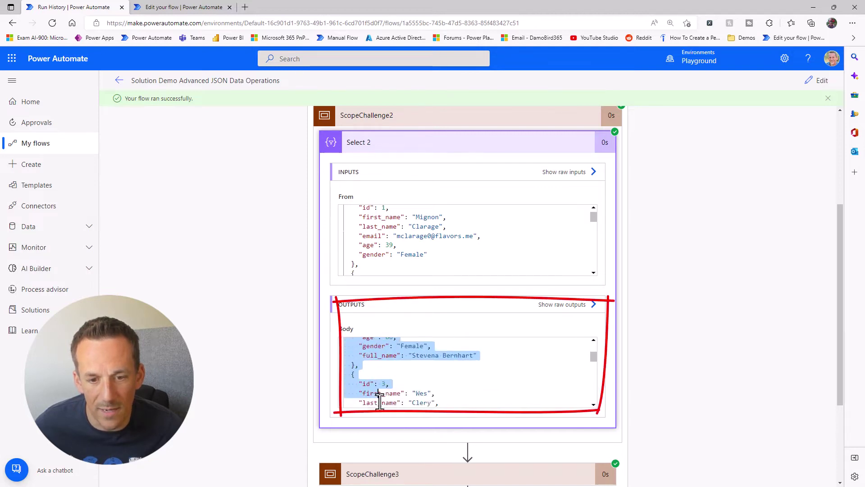
{"action": "scroll", "coordinate": [418, 387], "scroll_direction": "up", "scroll_amount": 3}
{"action": "mouse_move", "coordinate": [496, 396]}
{"action": "left_mouse_down"}
{"action": "mouse_move", "coordinate": [412, 388]}
{"action": "mouse_move", "coordinate": [355, 394]}
{"action": "left_mouse_up"}
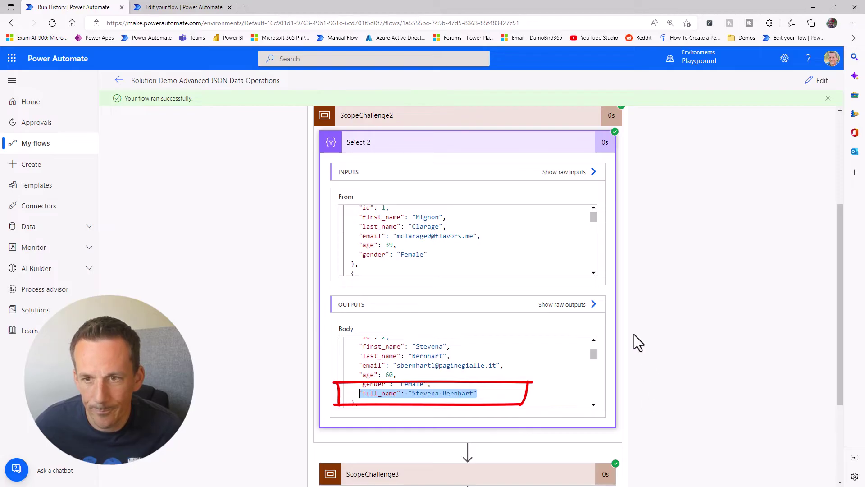
Return the flow to editing, expand ScopeChallenge3 with ScopeChallenge2 collapsed, and add a Select action inside it.
{"action": "left_click", "coordinate": [817, 80]}
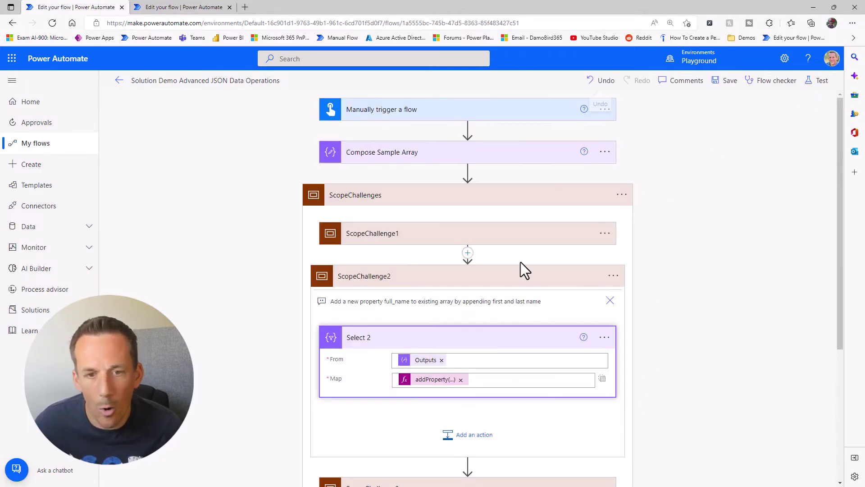
{"action": "left_click", "coordinate": [425, 284]}
{"action": "left_click", "coordinate": [407, 327]}
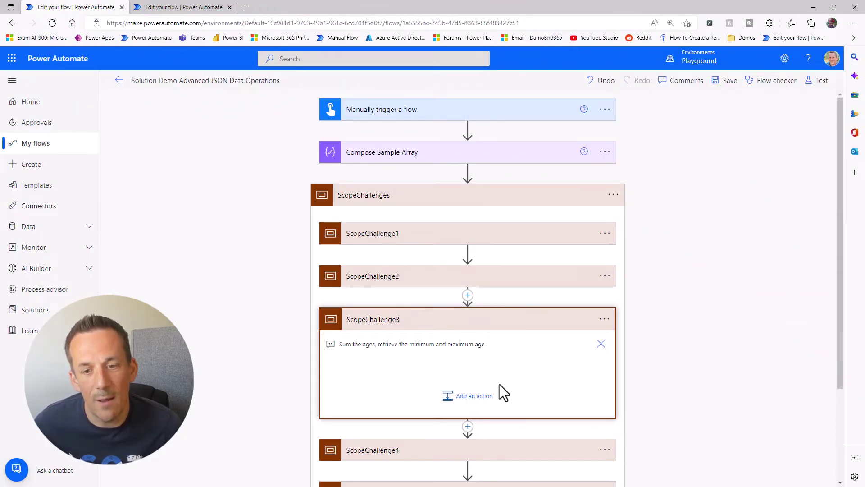
{"action": "left_click", "coordinate": [478, 398]}
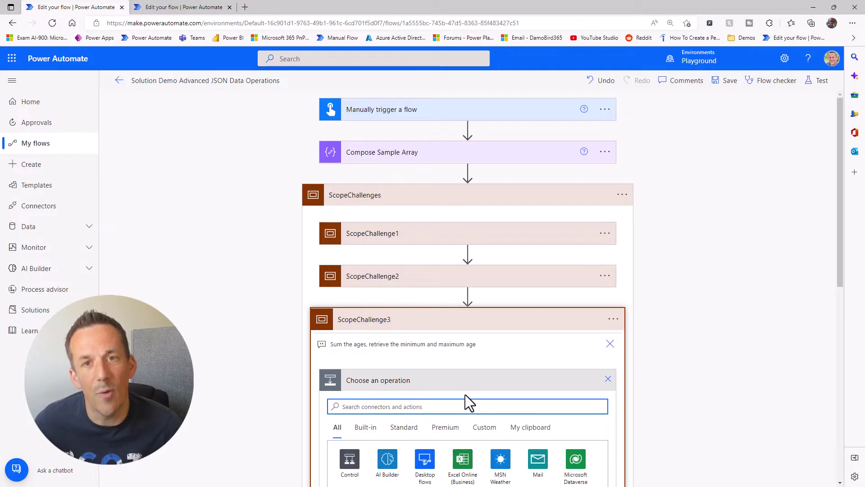
{"action": "type", "text": "select"}
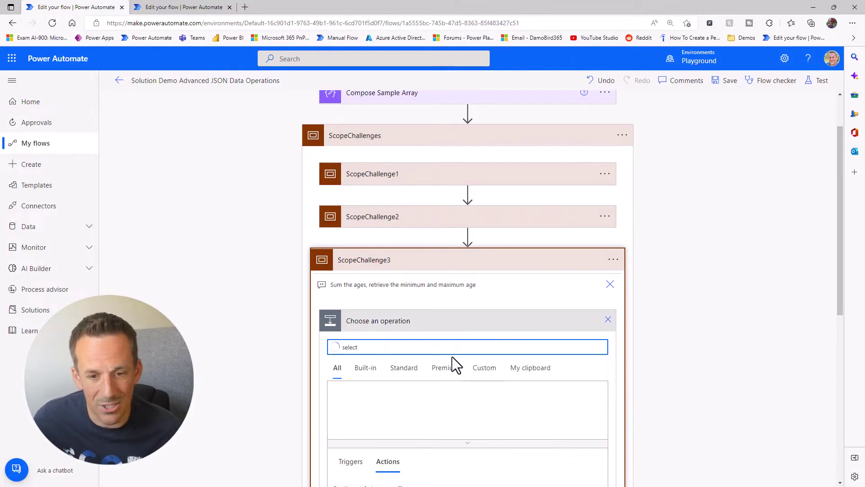
{"action": "left_click", "coordinate": [371, 433]}
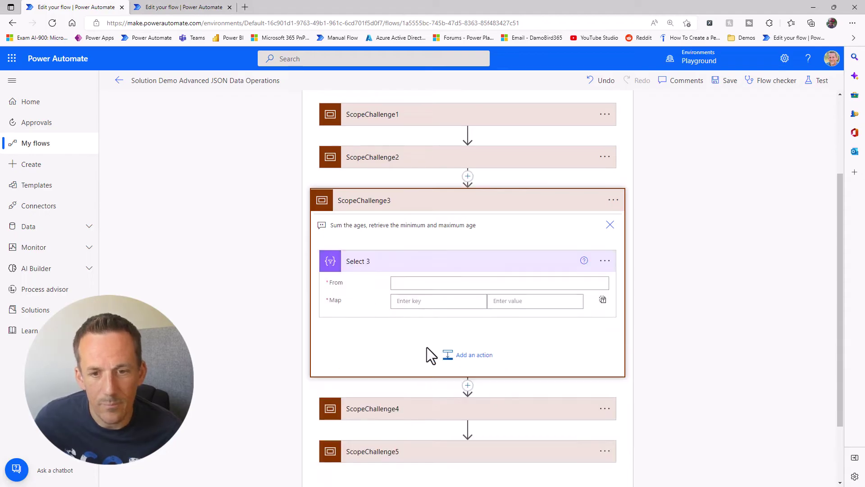
Set Select 3's From to the Compose Sample Array Outputs and switch its Map to text mode.
{"action": "left_click", "coordinate": [431, 284]}
{"action": "left_click", "coordinate": [669, 417]}
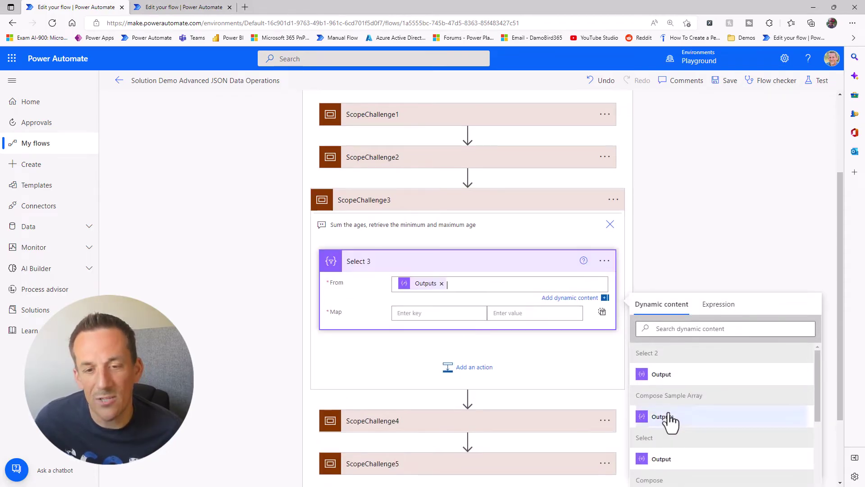
{"action": "left_click", "coordinate": [602, 311]}
Fill Select 3's Map with the expression item()?['age'].
{"action": "left_click", "coordinate": [508, 303]}
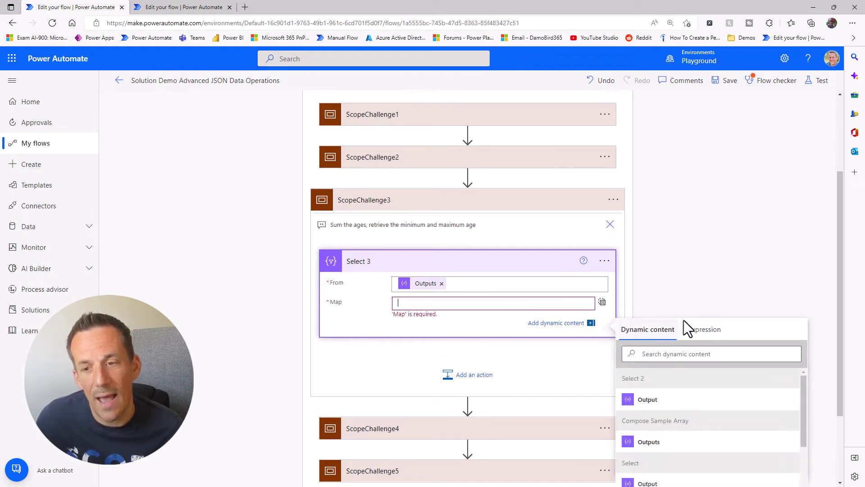
{"action": "left_click", "coordinate": [698, 329]}
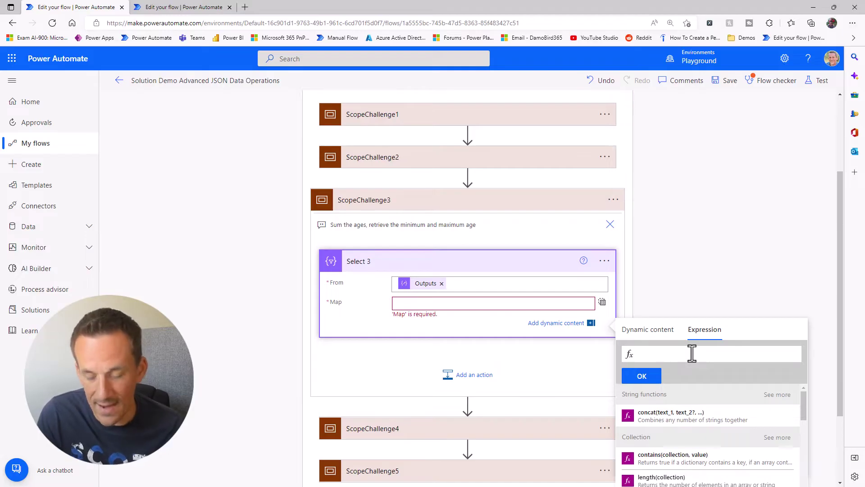
{"action": "type", "text": "item("}
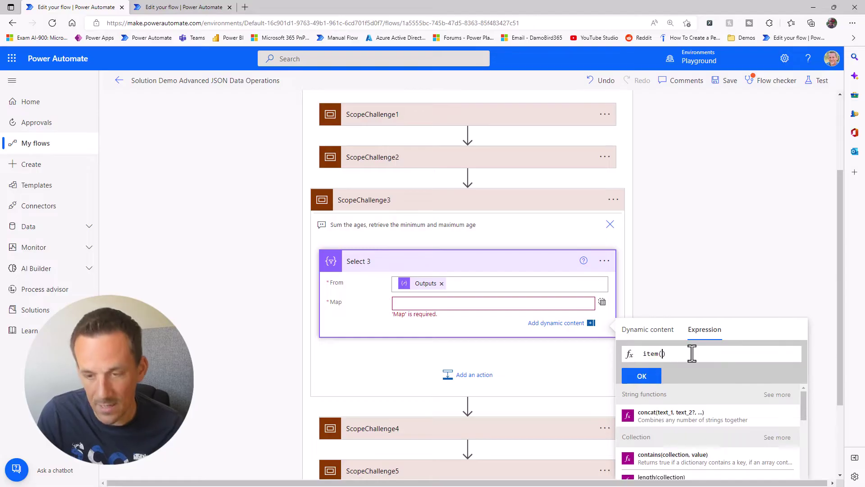
{"action": "type", "text": ")?['age"}
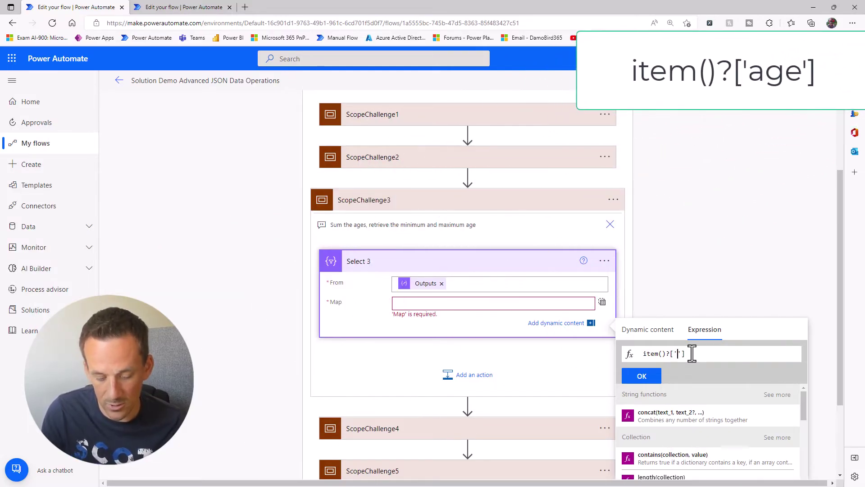
{"action": "type", "text": "']"}
{"action": "left_click", "coordinate": [641, 378]}
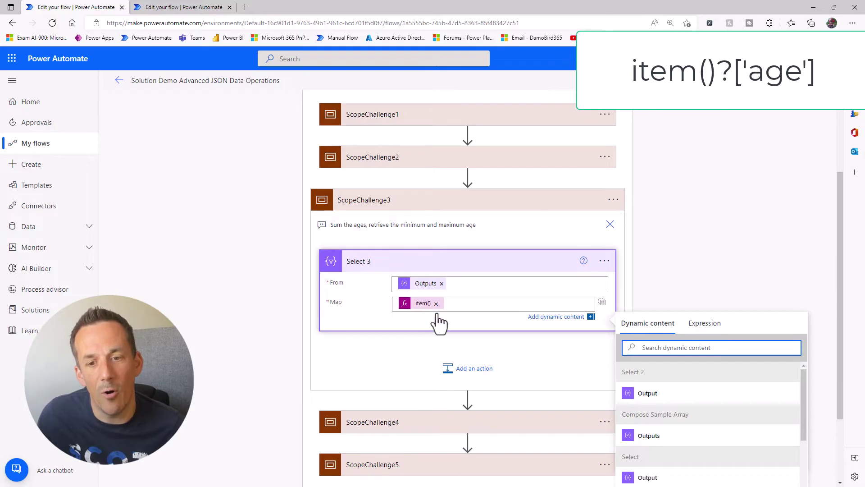
Add a Data Operation Compose action after Select 3 in ScopeChallenge3.
{"action": "left_click", "coordinate": [475, 369]}
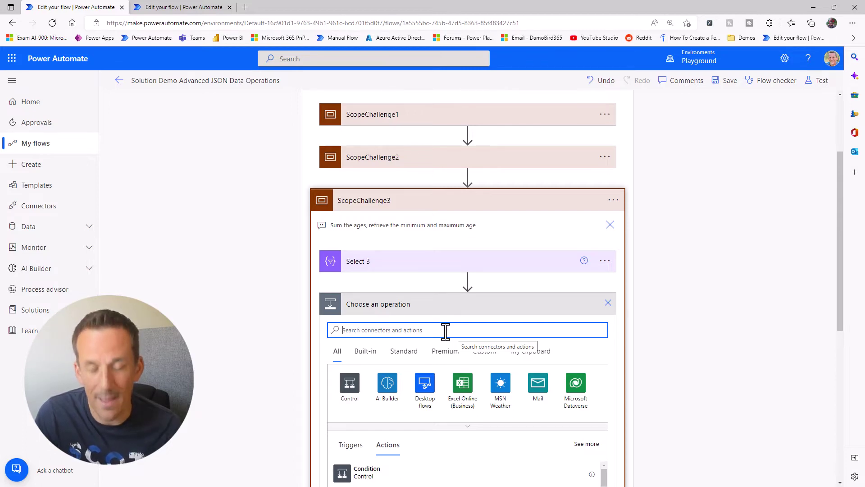
{"action": "type", "text": "compose"}
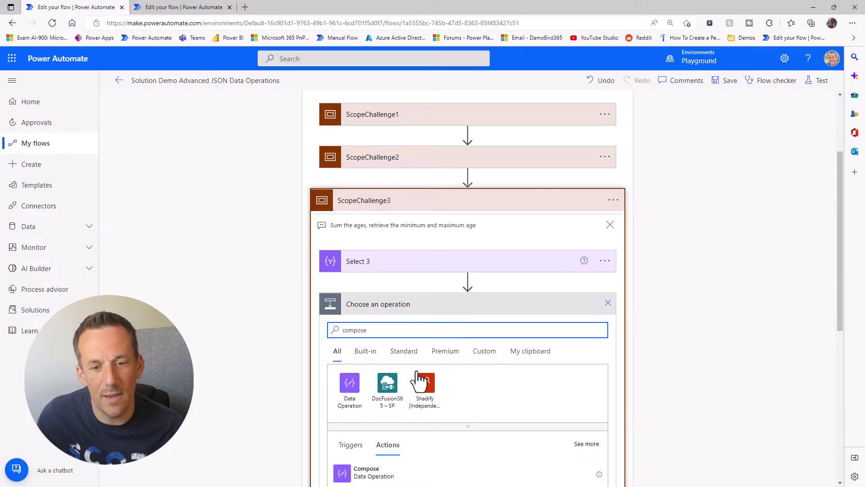
{"action": "scroll", "coordinate": [406, 388], "scroll_direction": "down", "scroll_amount": 1}
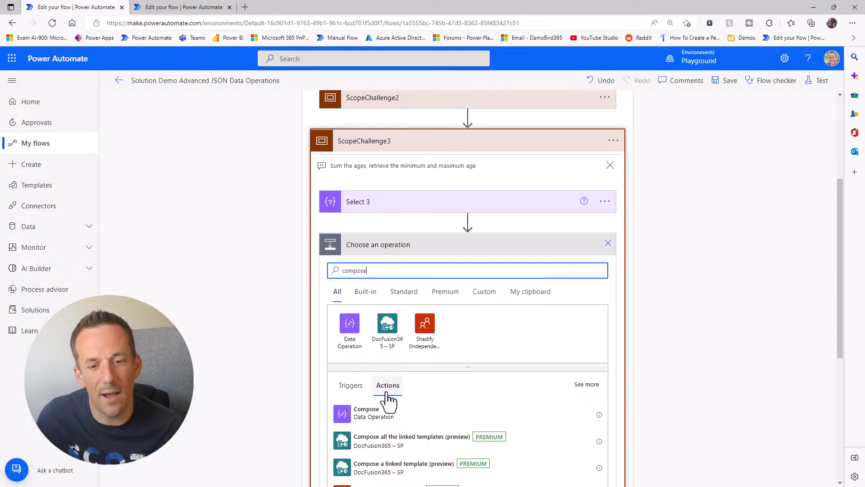
{"action": "left_click", "coordinate": [366, 412]}
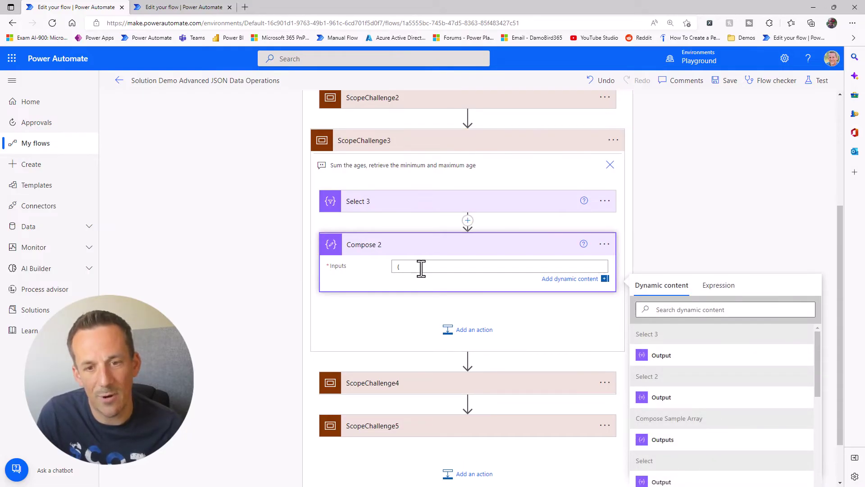
Enter a multi-line JSON object with the key "root" in Compose 2's Inputs.
{"action": "type", "text": "{"}
{"action": "key", "text": "Return"}
{"action": "key", "text": "Return"}
{"action": "key", "text": "Return"}
{"action": "key", "text": "Return"}
{"action": "key", "text": "Up"}
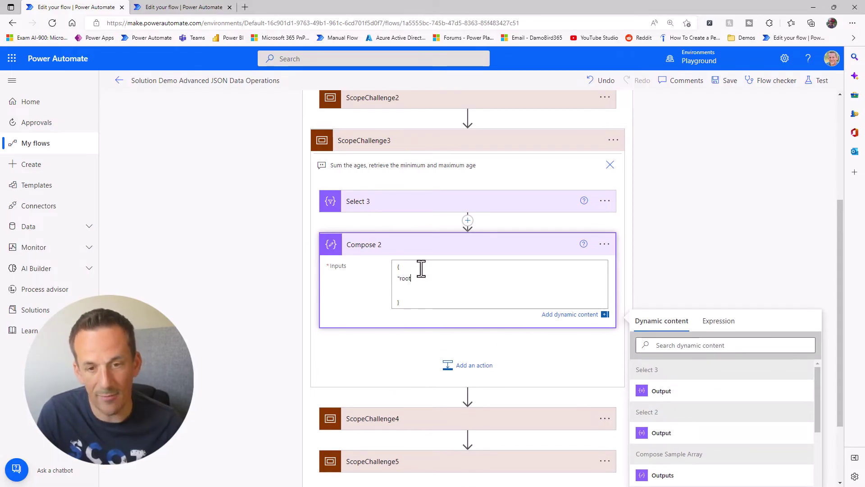
{"action": "type", "text": "\"root\""}
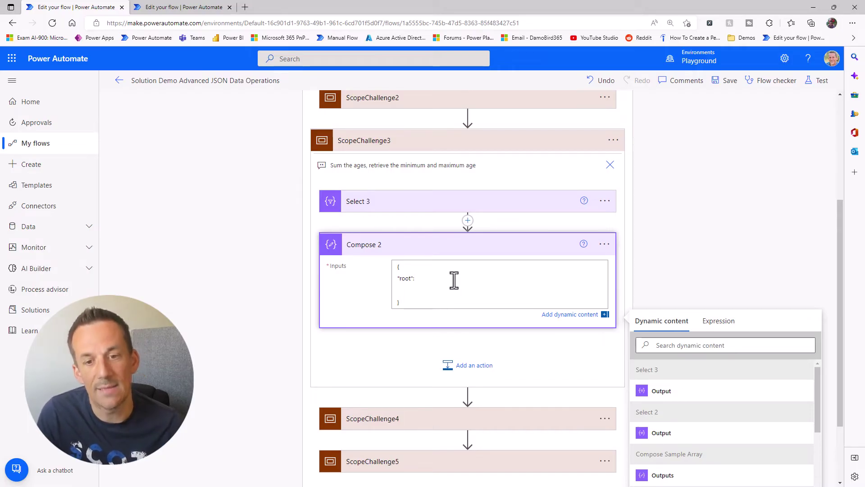
{"action": "type", "text": ": "}
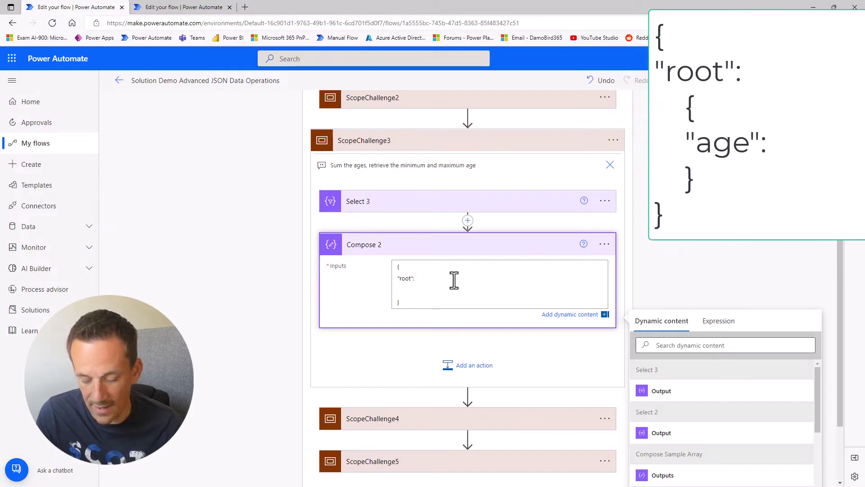
Give "root" a nested object whose "age" key holds the Output of Select 3.
{"action": "type", "text": "{"}
{"action": "key", "text": "Return"}
{"action": "key", "text": "Return"}
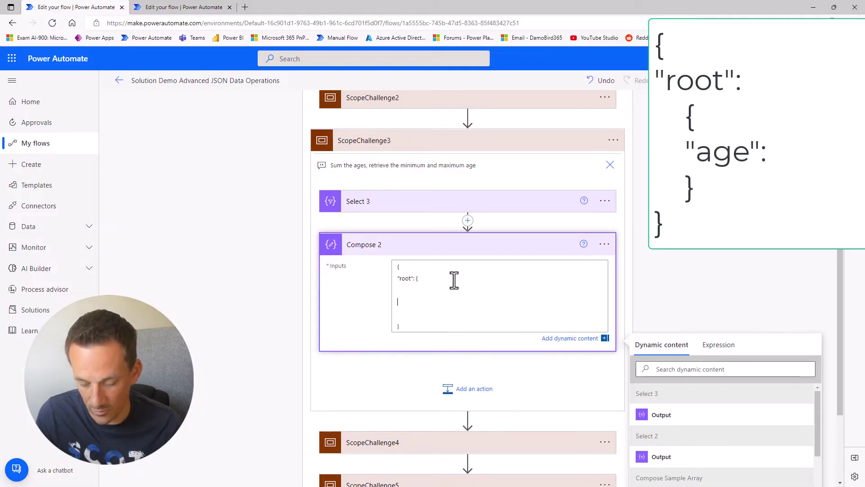
{"action": "type", "text": "}"}
{"action": "key", "text": "Return"}
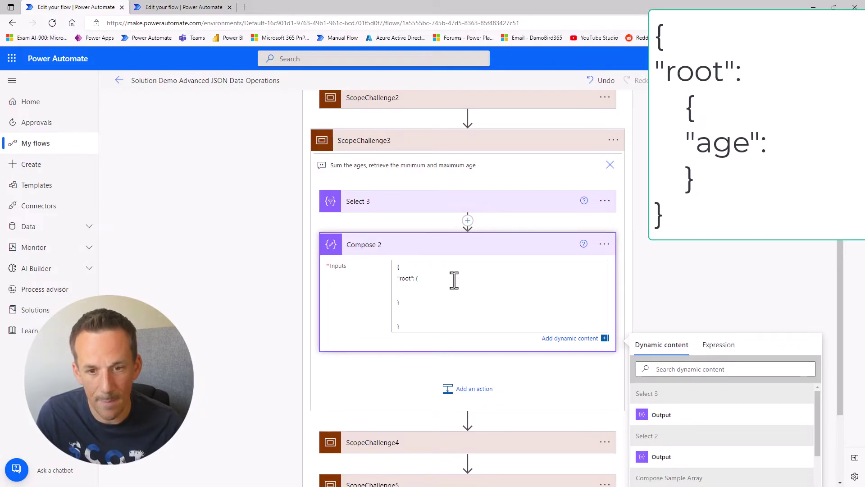
{"action": "key", "text": "BackSpace"}
{"action": "key", "text": "Up"}
{"action": "type", "text": "\""}
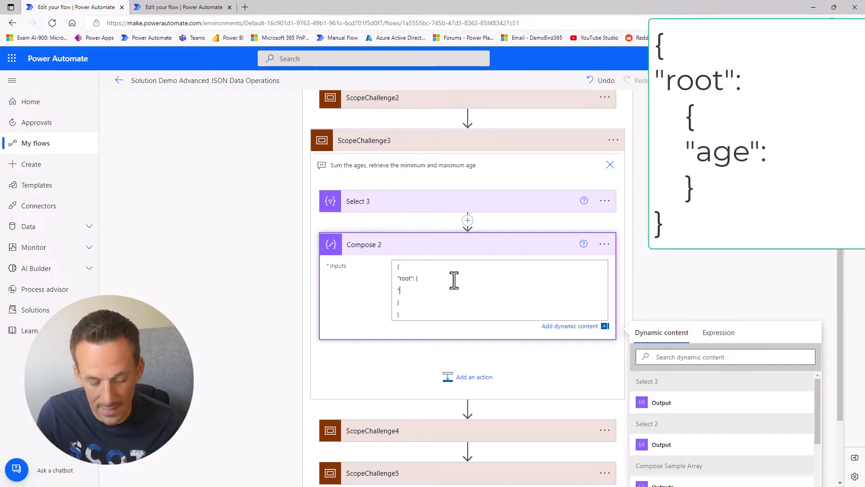
{"action": "type", "text": "age"}
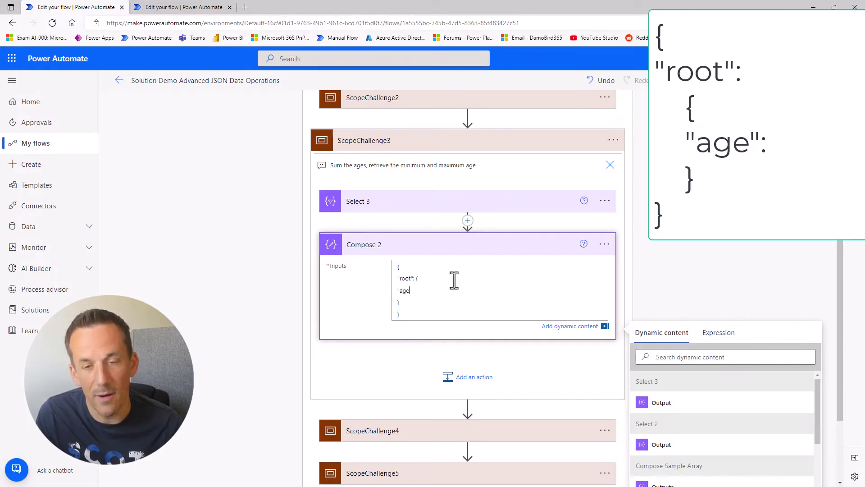
{"action": "type", "text": "\""}
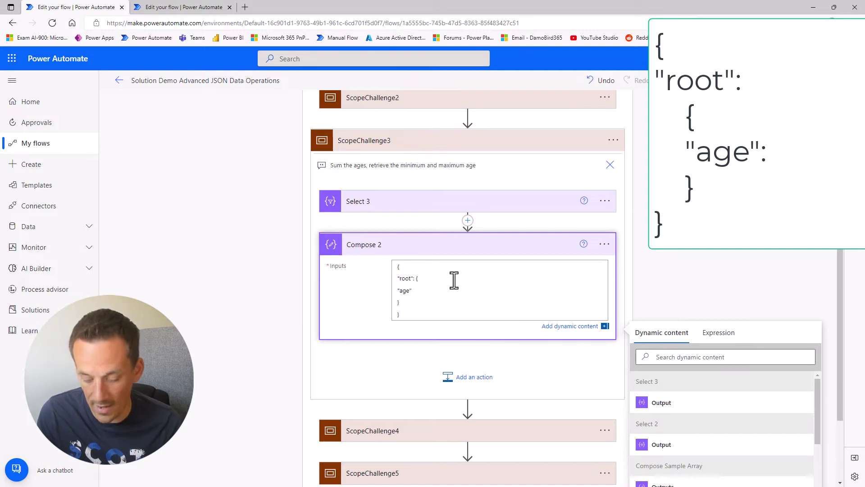
{"action": "type", "text": ":"}
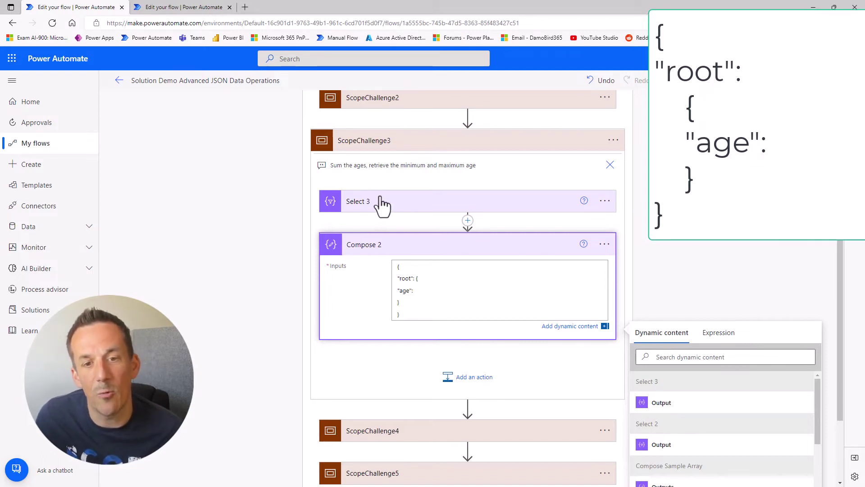
{"action": "left_click", "coordinate": [663, 405]}
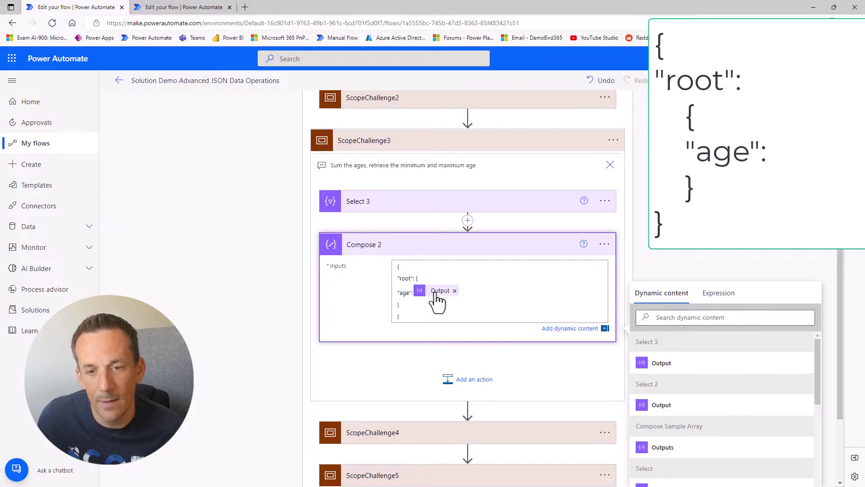
Add another Data Operation Compose action after Compose 2 in ScopeChallenge3.
{"action": "left_click", "coordinate": [473, 381]}
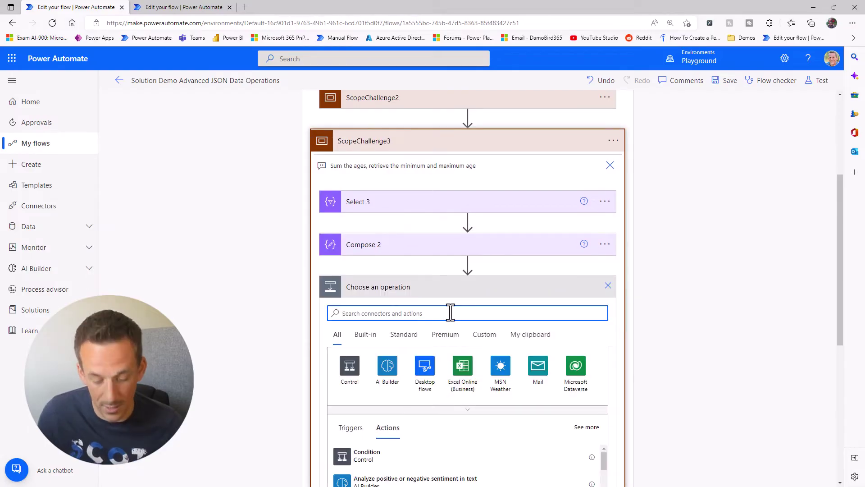
{"action": "type", "text": "compose"}
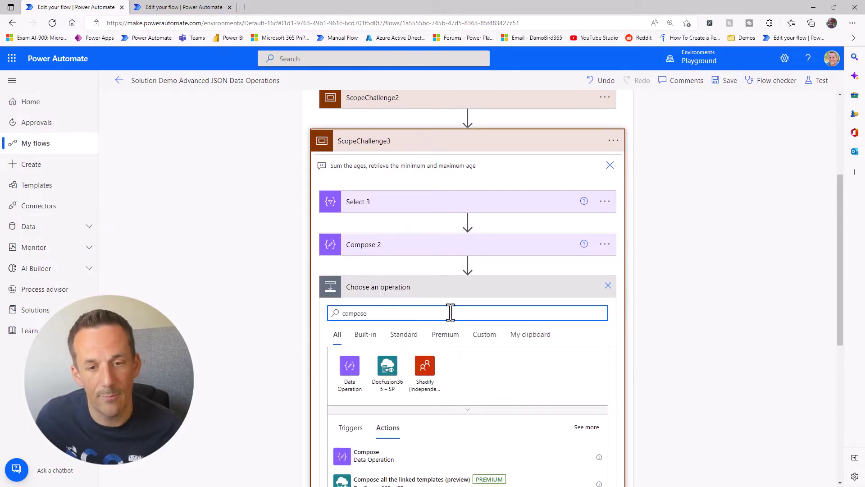
{"action": "left_click", "coordinate": [375, 458]}
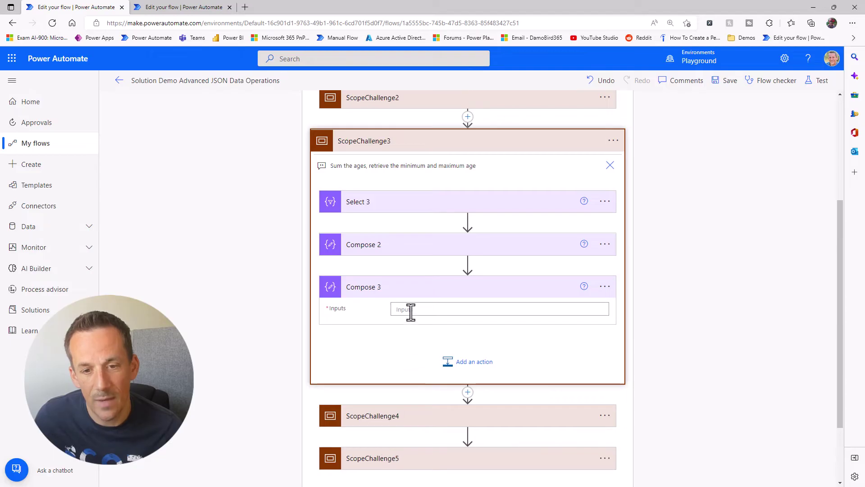
Build the expression xml(outputs('Compose_2')) for Compose 3's Inputs.
{"action": "left_click", "coordinate": [464, 309]}
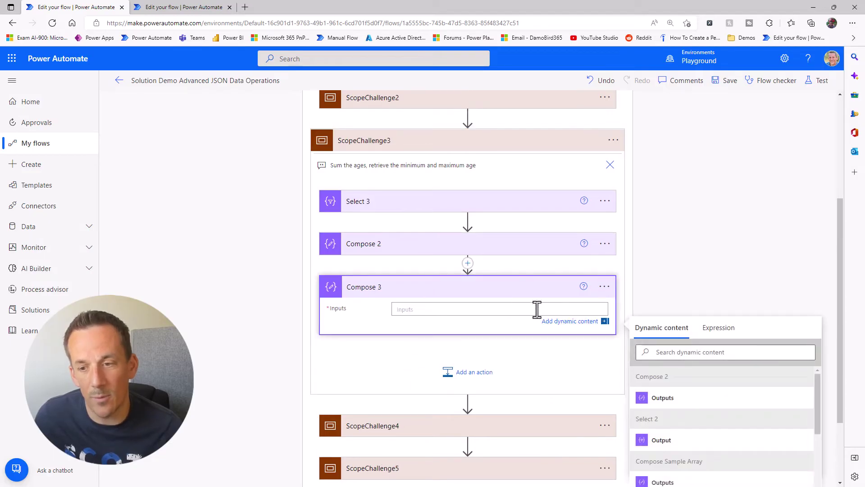
{"action": "left_click", "coordinate": [715, 337]}
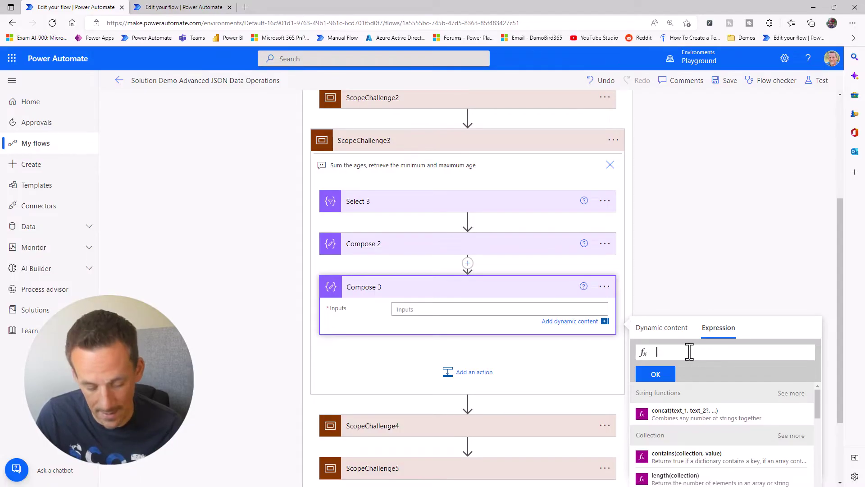
{"action": "type", "text": "xml"}
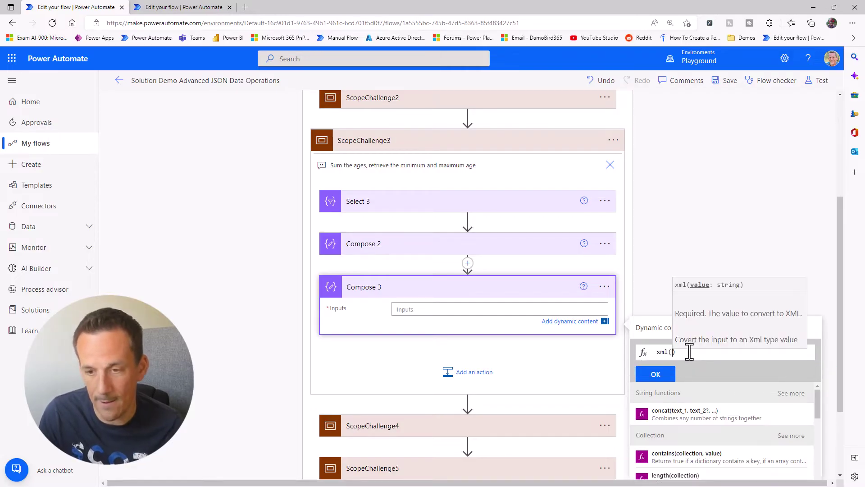
{"action": "type", "text": "("}
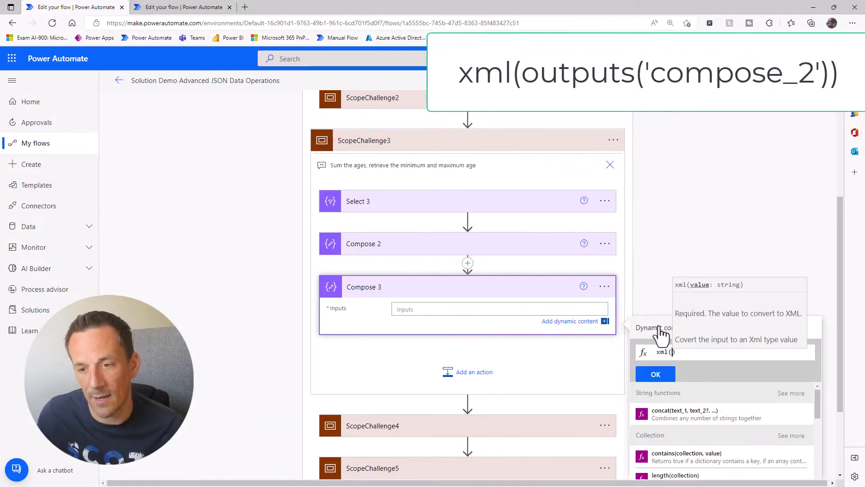
{"action": "left_click", "coordinate": [661, 331]}
{"action": "left_click", "coordinate": [676, 421]}
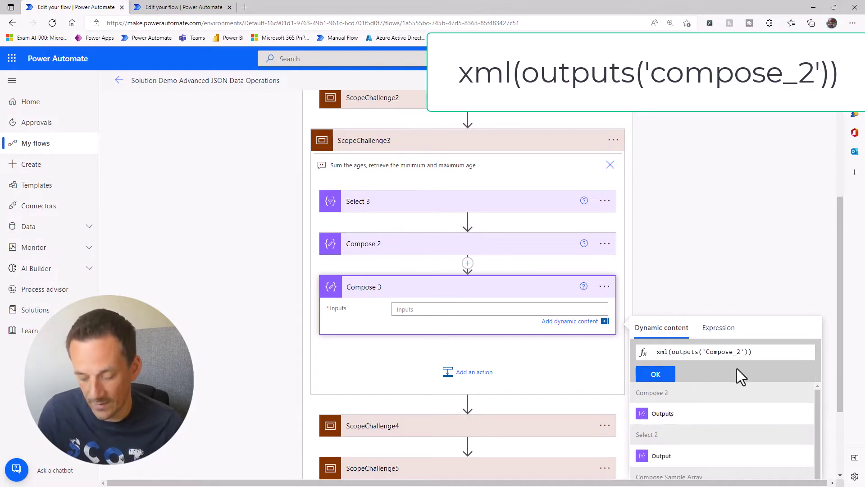
Extend the expression to xpath(xml(outputs('Compose_2')),'sum(/root/age)') and insert it into Compose 3's Inputs.
{"action": "key", "text": "Home"}
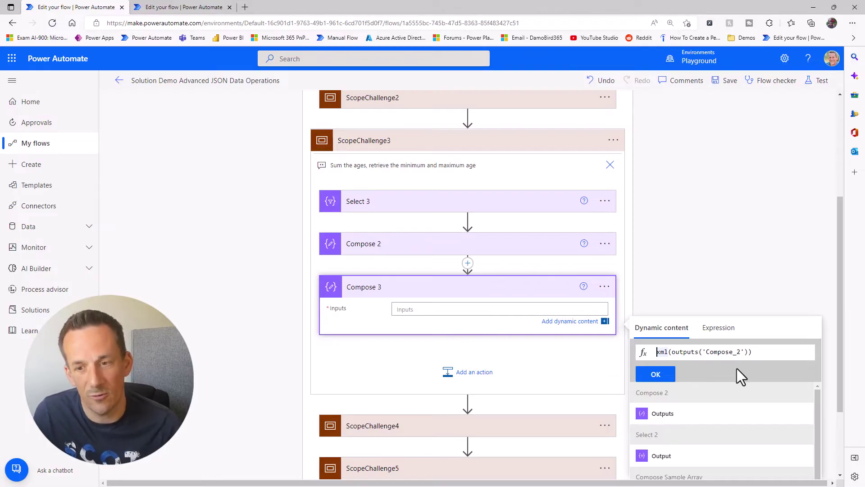
{"action": "type", "text": "xpat"}
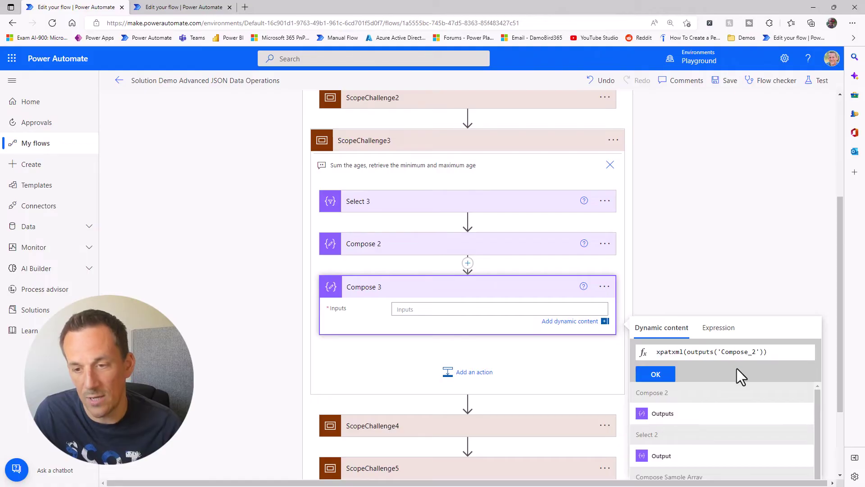
{"action": "type", "text": "h("}
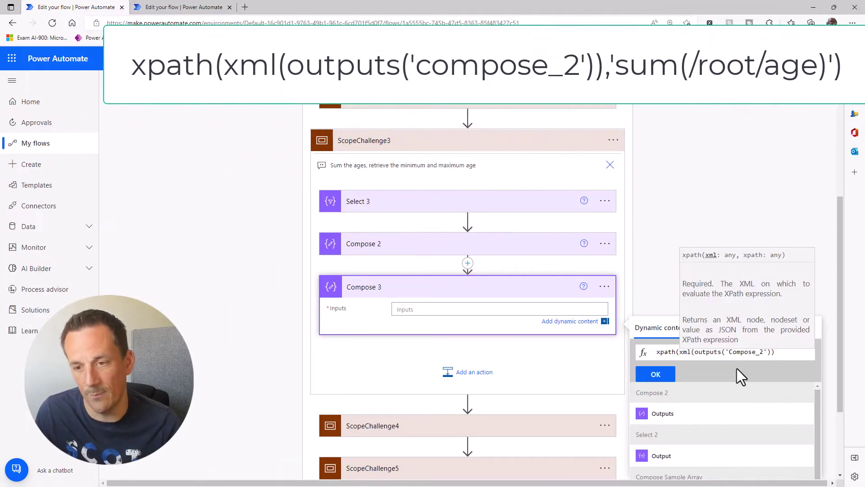
{"action": "key", "text": "End"}
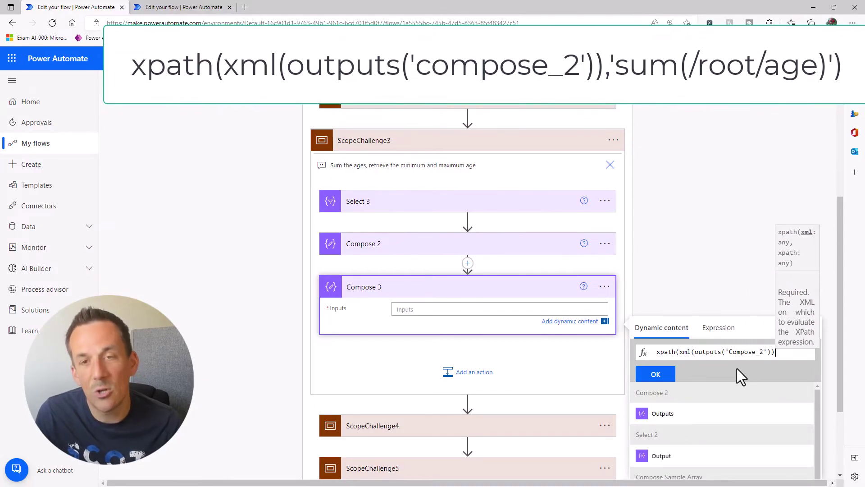
{"action": "type", "text": ","}
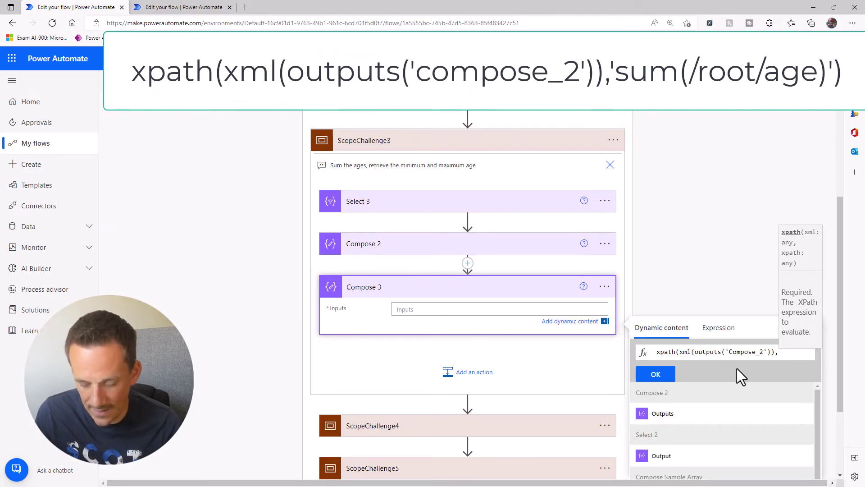
{"action": "type", "text": "''"}
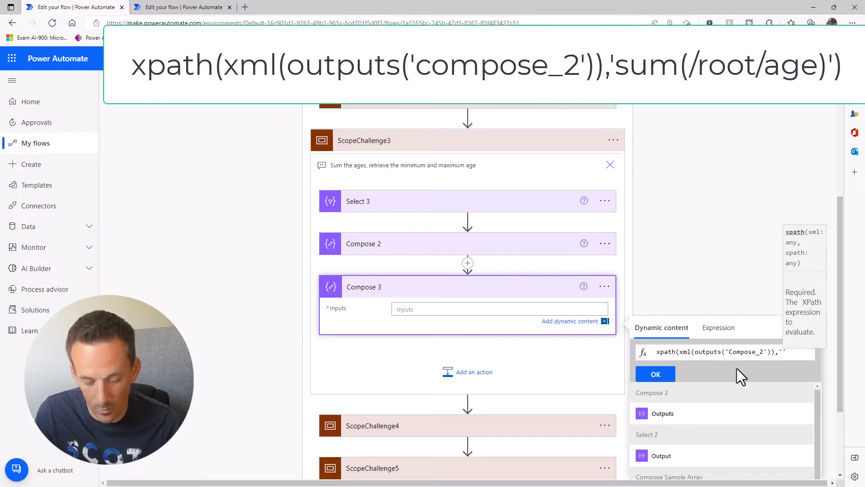
{"action": "type", "text": "sum("}
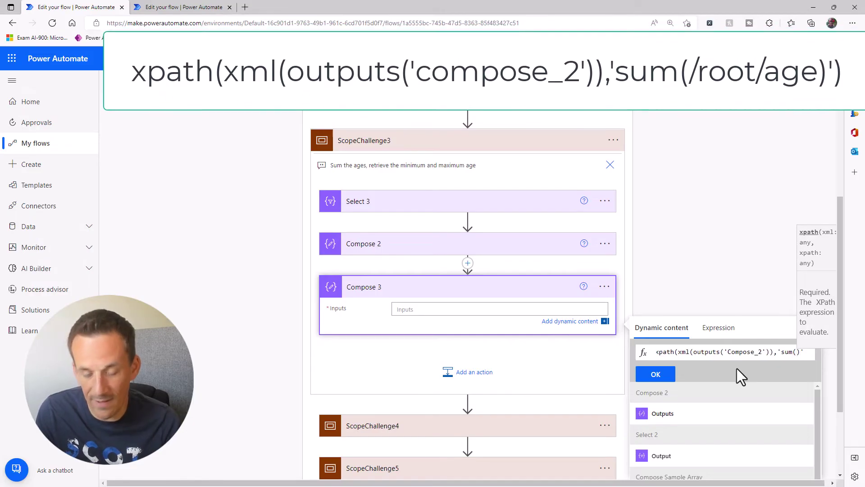
{"action": "type", "text": "/root/age"}
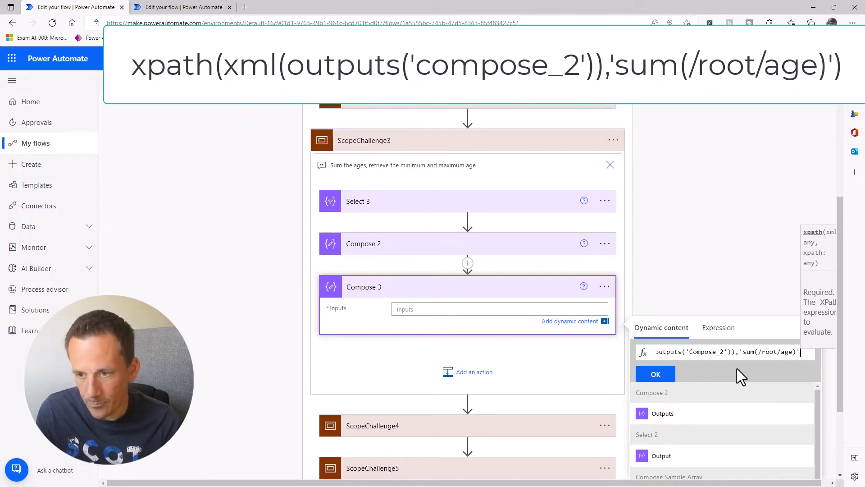
{"action": "type", "text": ")"}
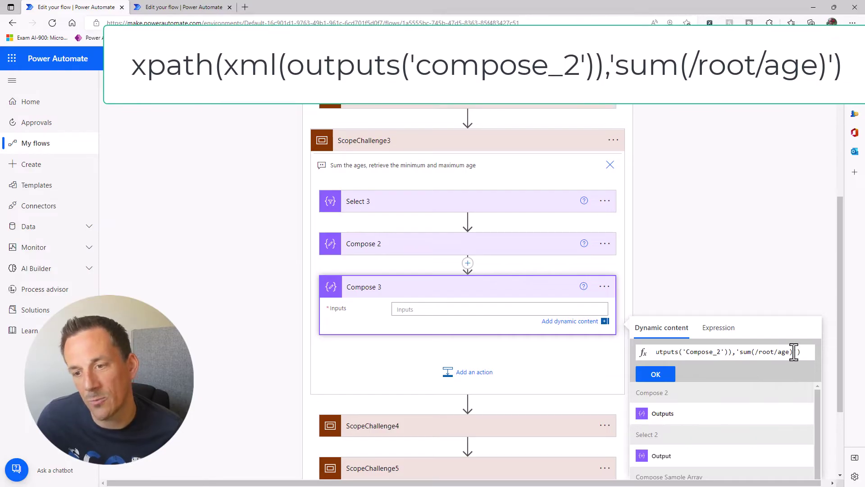
{"action": "left_click", "coordinate": [673, 375]}
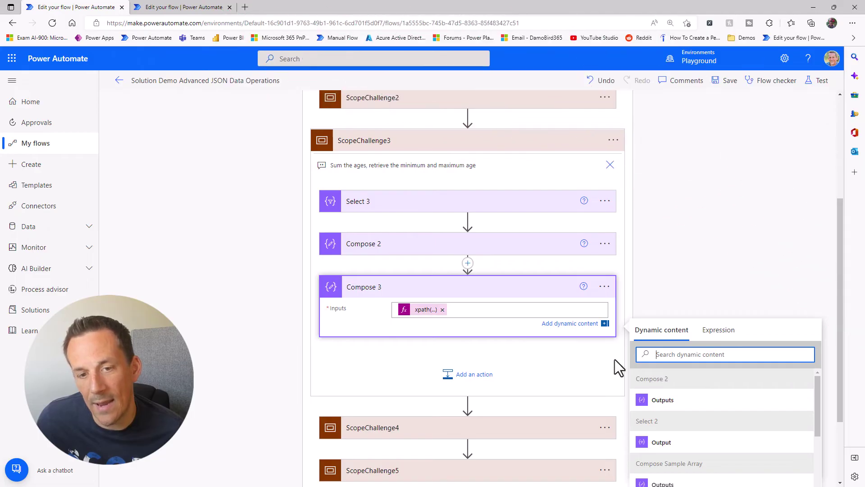
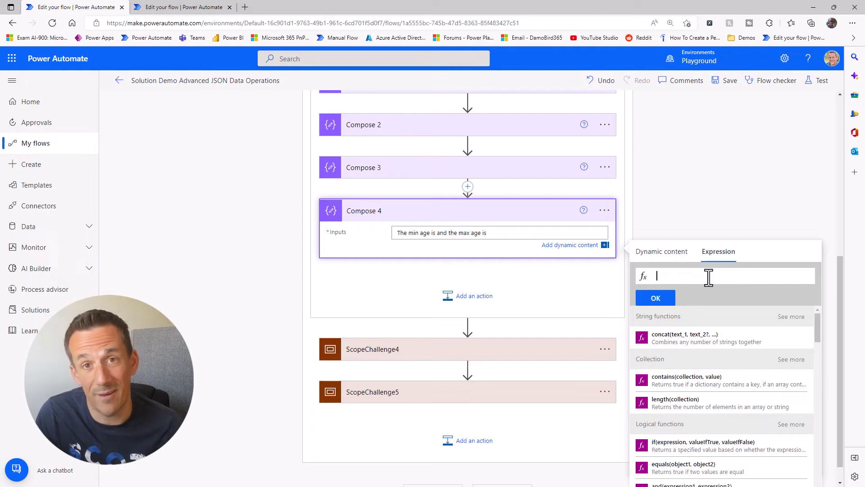
Insert the expression min(body('Select_3')) after "The min age is" in Compose 4's Inputs.
{"action": "type", "text": "min("}
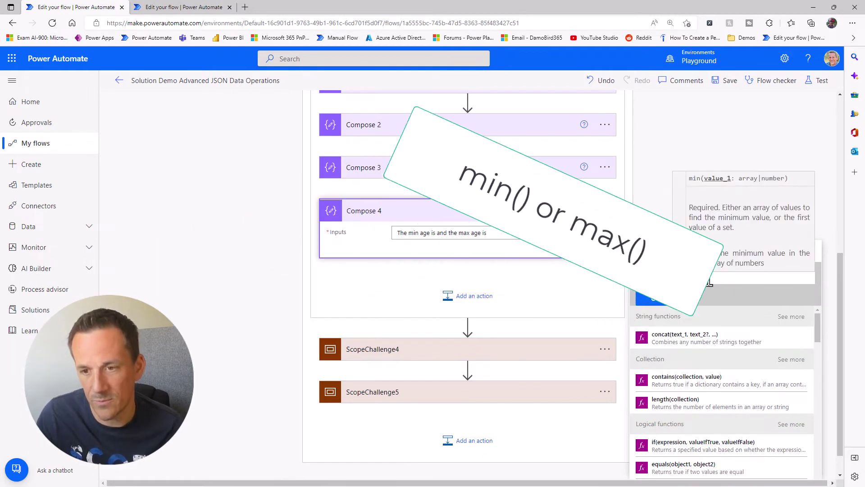
{"action": "left_click", "coordinate": [661, 252]}
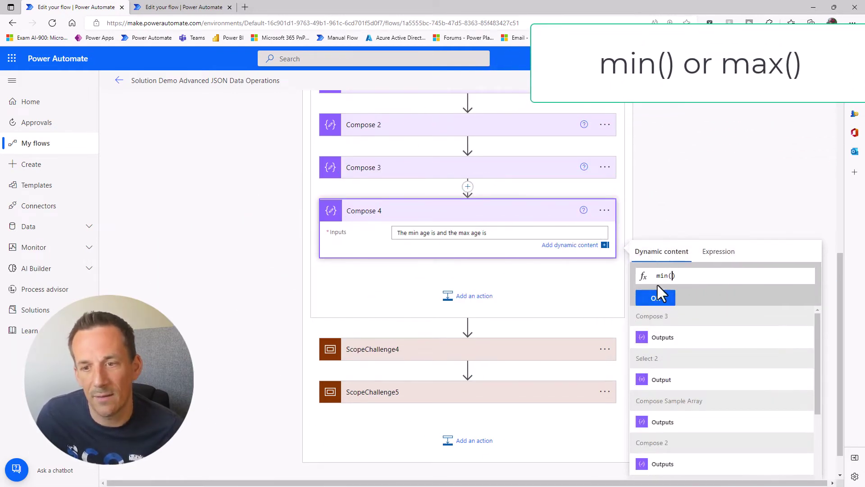
{"action": "scroll", "coordinate": [428, 226], "scroll_direction": "up", "scroll_amount": 2}
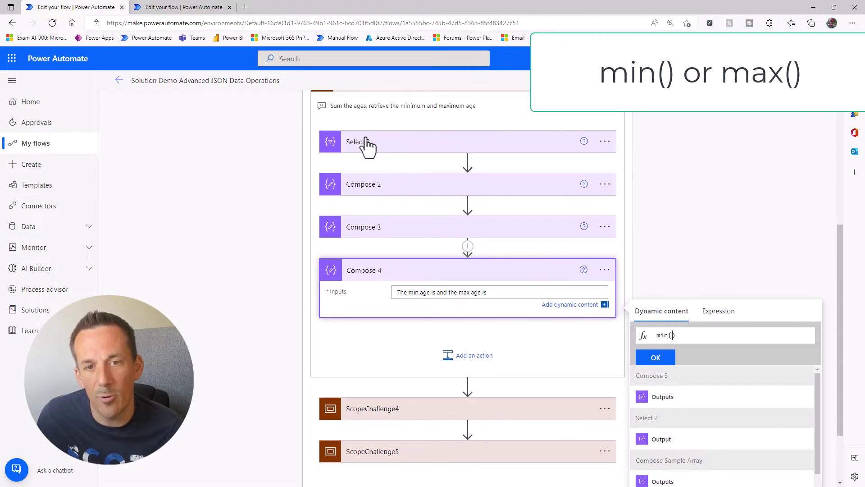
{"action": "scroll", "coordinate": [714, 403], "scroll_direction": "down", "scroll_amount": 2}
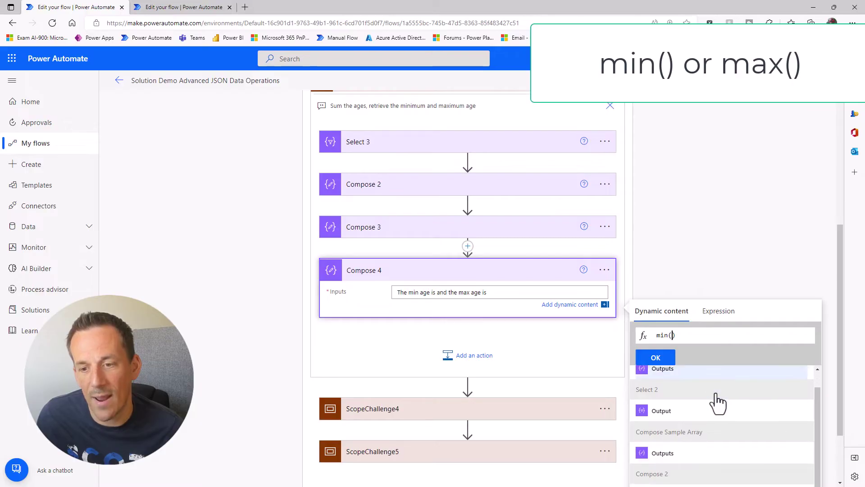
{"action": "scroll", "coordinate": [708, 410], "scroll_direction": "down", "scroll_amount": 1}
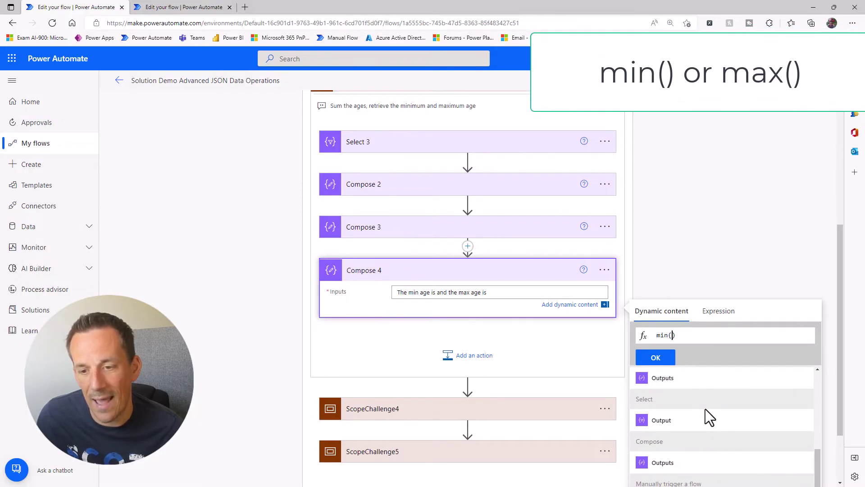
{"action": "scroll", "coordinate": [706, 409], "scroll_direction": "up", "scroll_amount": 1}
{"action": "scroll", "coordinate": [705, 409], "scroll_direction": "down", "scroll_amount": 2}
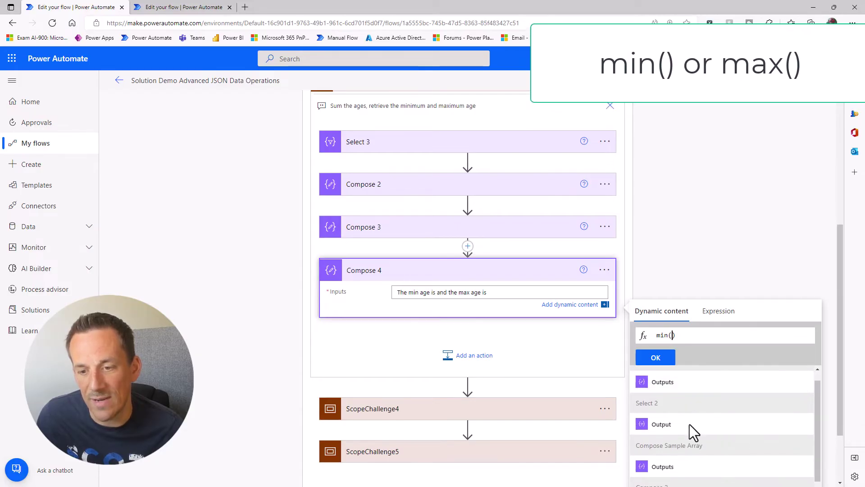
{"action": "scroll", "coordinate": [773, 313], "scroll_direction": "down", "scroll_amount": 2}
{"action": "scroll", "coordinate": [726, 396], "scroll_direction": "down", "scroll_amount": 2}
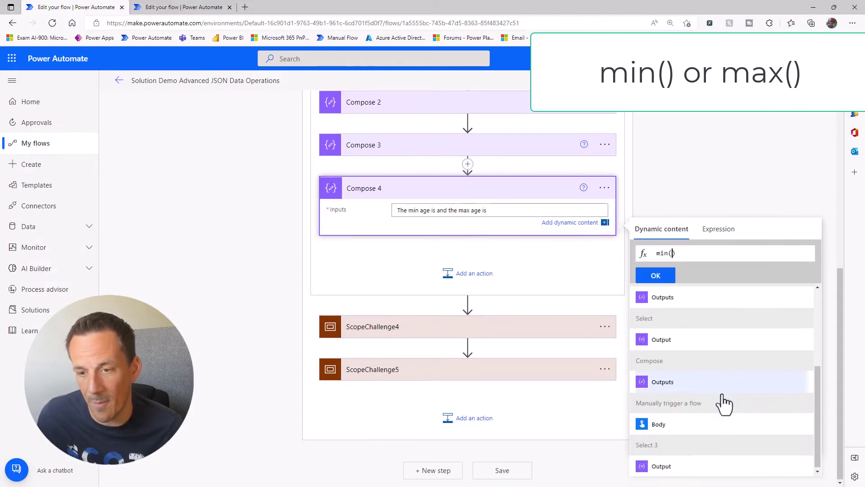
{"action": "left_click", "coordinate": [667, 468]}
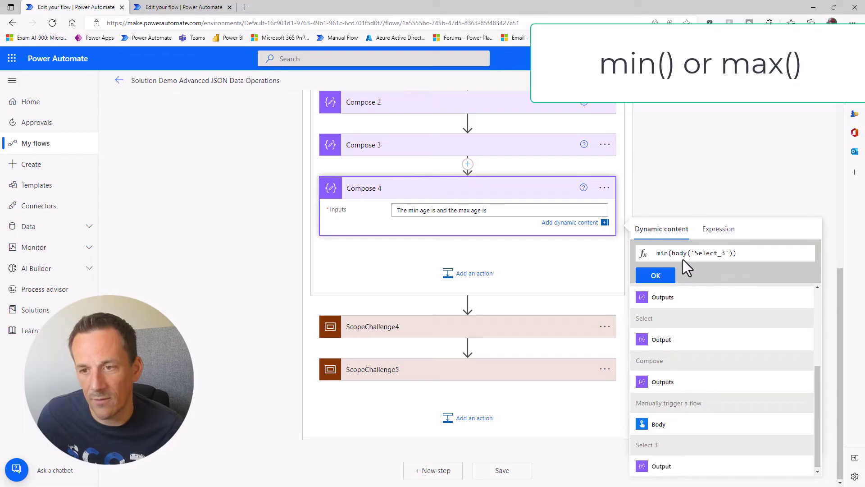
{"action": "type", "text": ")"}
{"action": "left_click", "coordinate": [655, 275]}
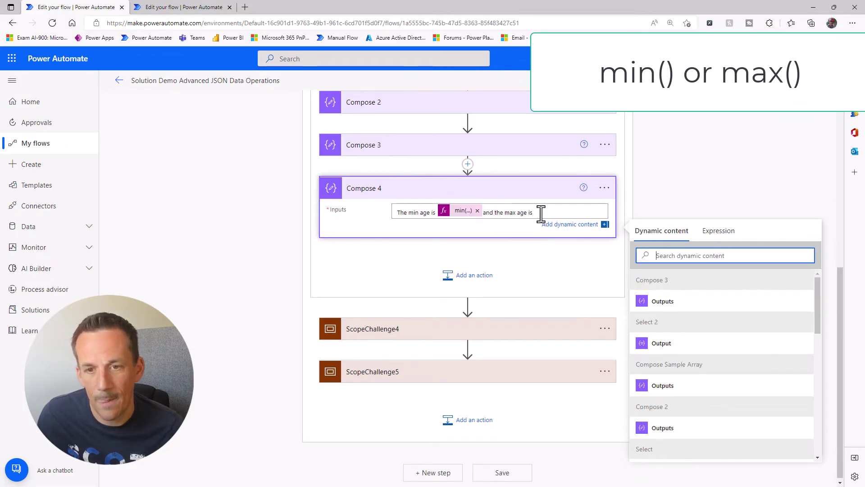
Insert a max expression on the Output of Select 3 after "and the max age is" in Compose 4's Inputs.
{"action": "left_click", "coordinate": [708, 231]}
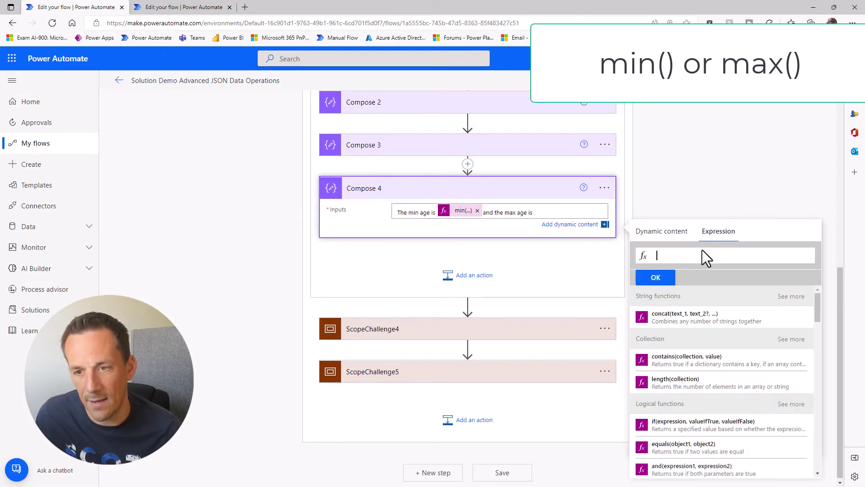
{"action": "type", "text": "max("}
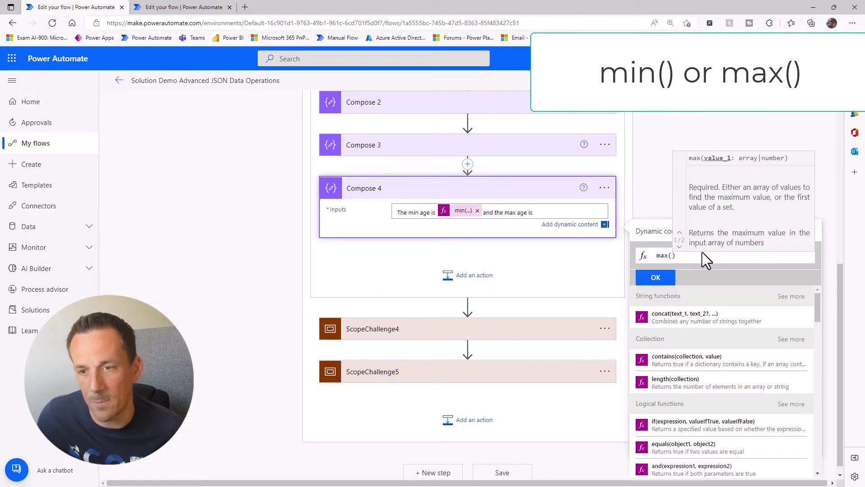
{"action": "left_click", "coordinate": [666, 242]}
{"action": "scroll", "coordinate": [691, 373], "scroll_direction": "down", "scroll_amount": 3}
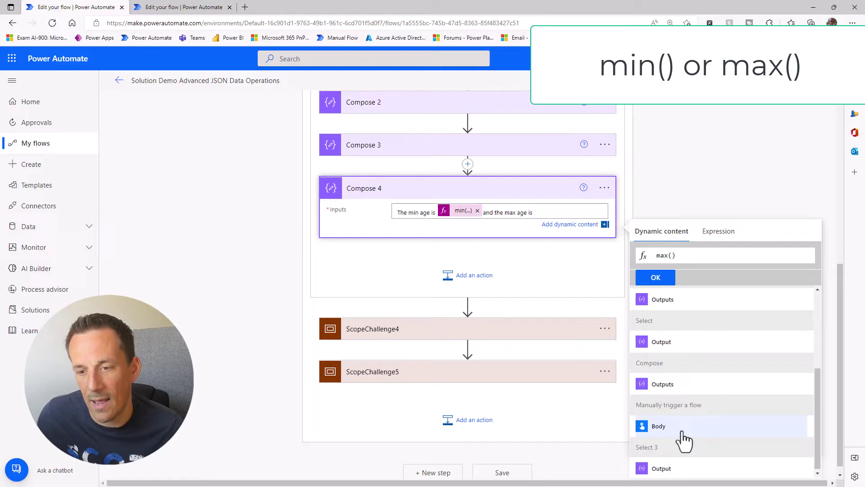
{"action": "left_click", "coordinate": [665, 469]}
{"action": "left_click", "coordinate": [655, 278]}
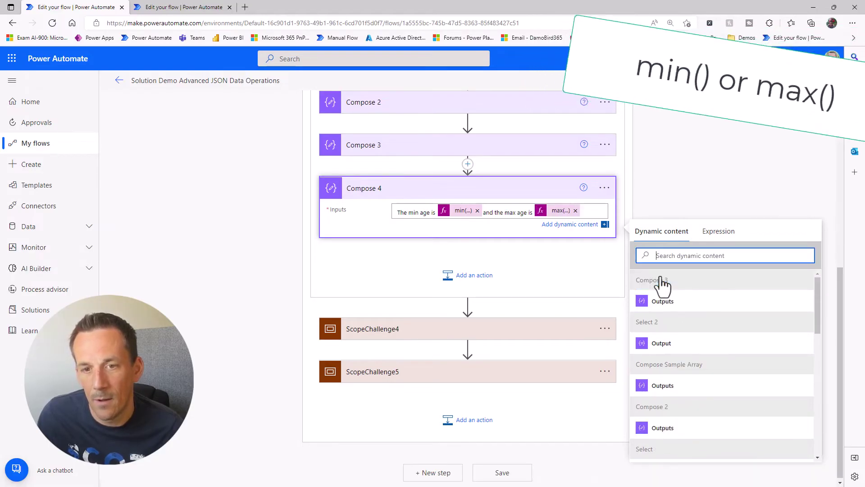
Save the flow and run it with a manual test.
{"action": "left_click", "coordinate": [728, 80]}
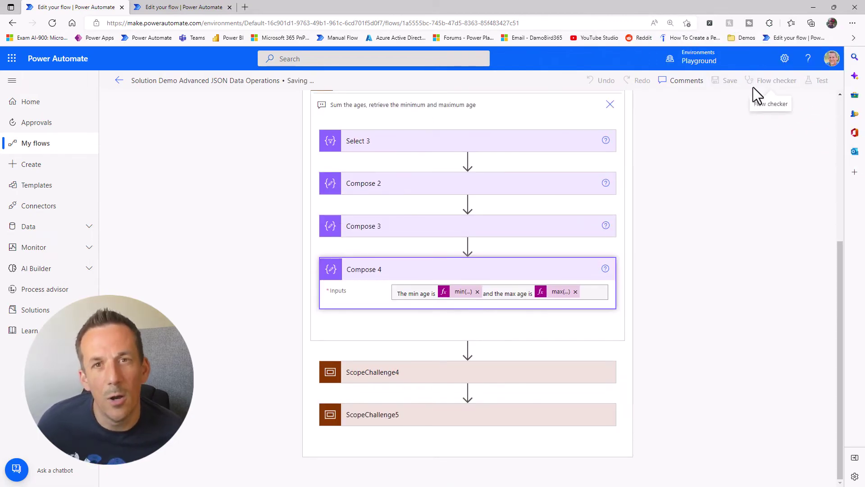
{"action": "left_click", "coordinate": [817, 81]}
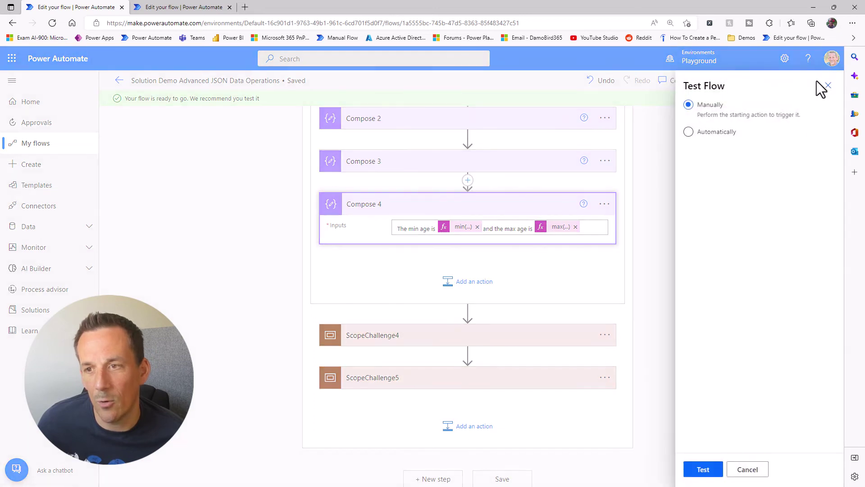
{"action": "left_click", "coordinate": [711, 467]}
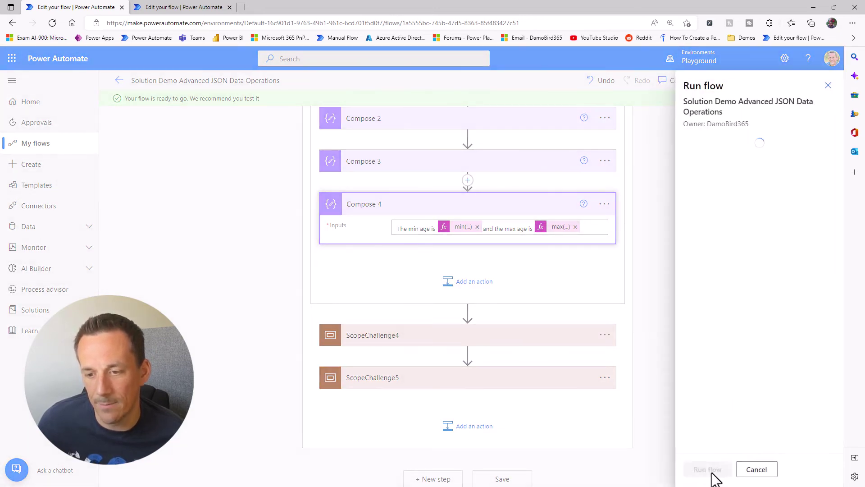
{"action": "left_click", "coordinate": [708, 469]}
{"action": "left_click", "coordinate": [706, 469]}
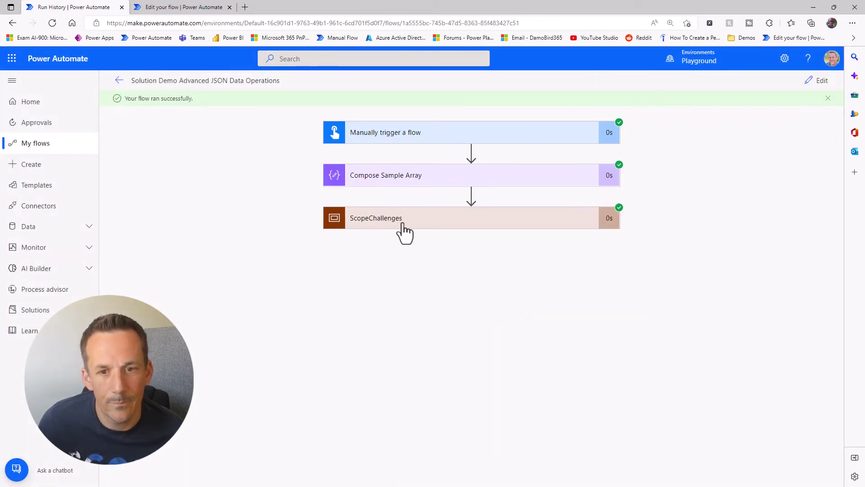
Expand ScopeChallenges and ScopeChallenge3 in the run results and examine the array of ages output by Select 3.
{"action": "left_click", "coordinate": [405, 230]}
{"action": "left_click", "coordinate": [397, 334]}
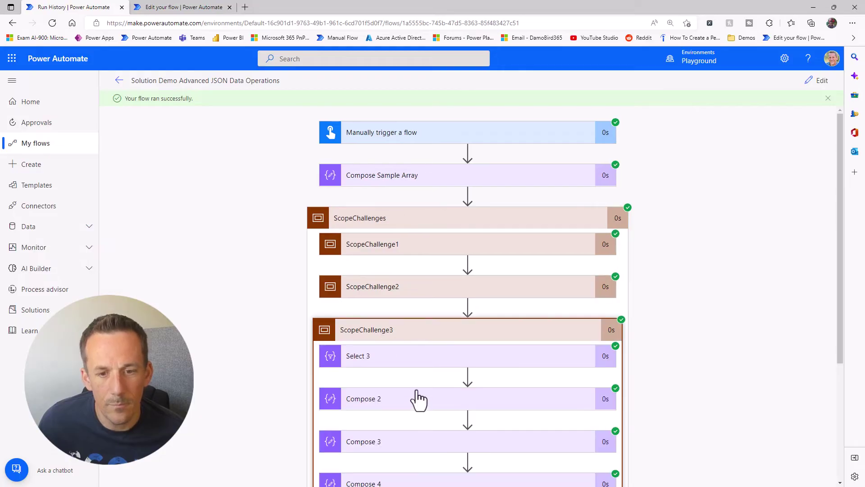
{"action": "scroll", "coordinate": [419, 399], "scroll_direction": "down", "scroll_amount": 4}
{"action": "left_click", "coordinate": [387, 192]}
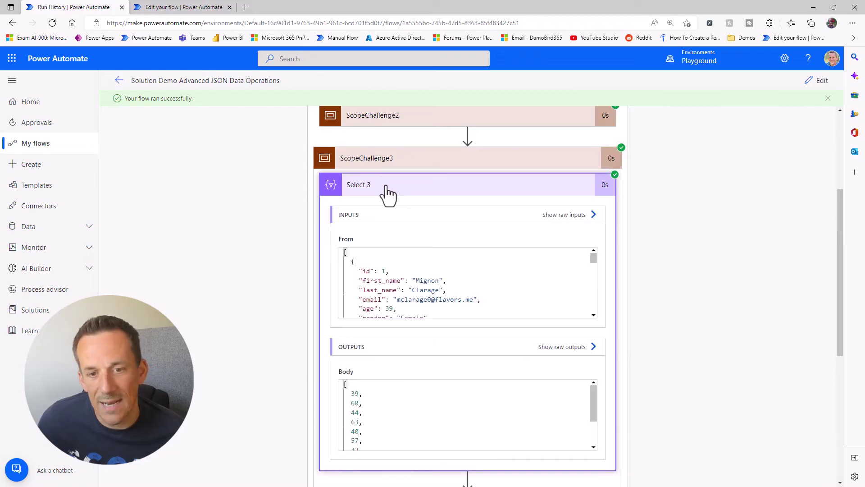
{"action": "scroll", "coordinate": [374, 391], "scroll_direction": "down", "scroll_amount": 3}
{"action": "scroll", "coordinate": [374, 391], "scroll_direction": "down", "scroll_amount": 2}
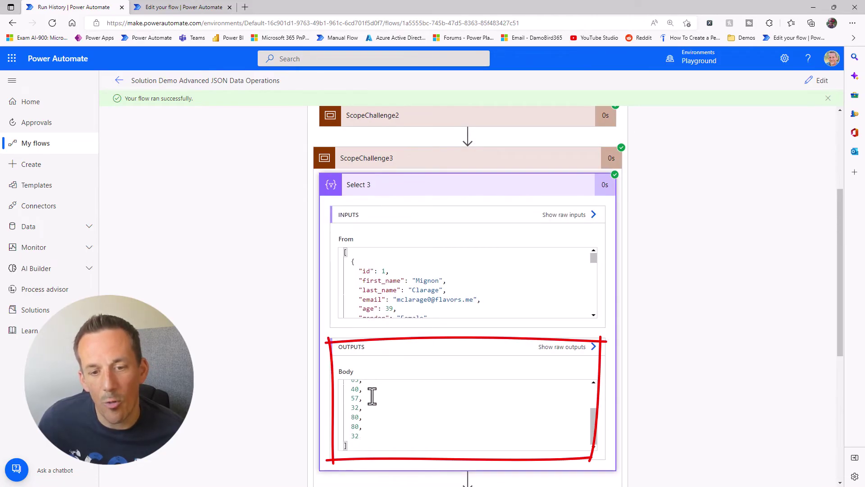
{"action": "scroll", "coordinate": [366, 435], "scroll_direction": "up", "scroll_amount": 5}
{"action": "scroll", "coordinate": [421, 334], "scroll_direction": "down", "scroll_amount": 5}
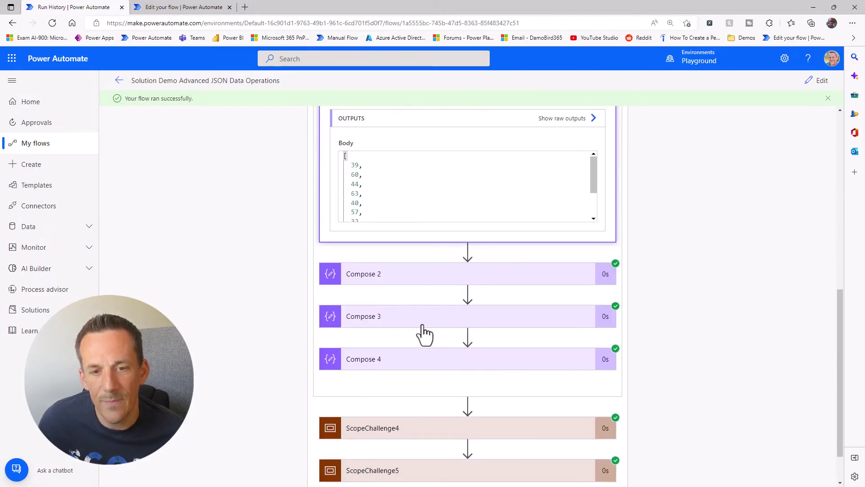
Examine the root and age object in the inputs and outputs of Compose 2 in the run results.
{"action": "left_click", "coordinate": [396, 282]}
{"action": "scroll", "coordinate": [573, 325], "scroll_direction": "down", "scroll_amount": 1}
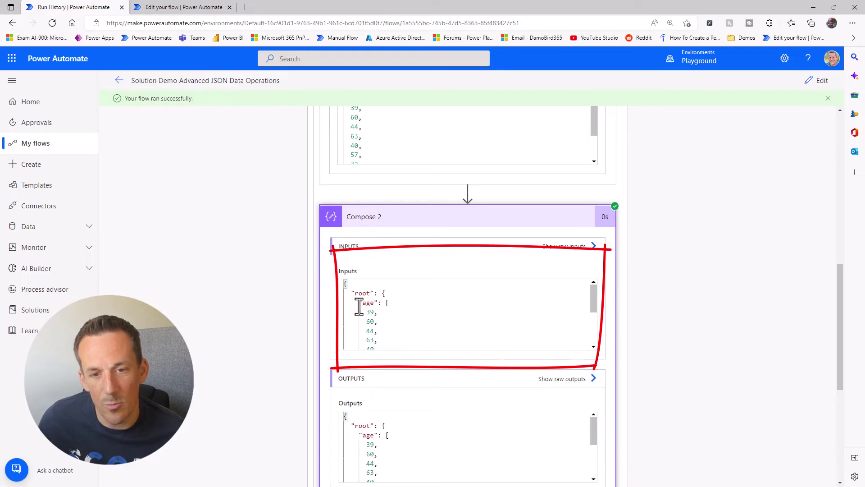
{"action": "scroll", "coordinate": [414, 320], "scroll_direction": "down", "scroll_amount": 5}
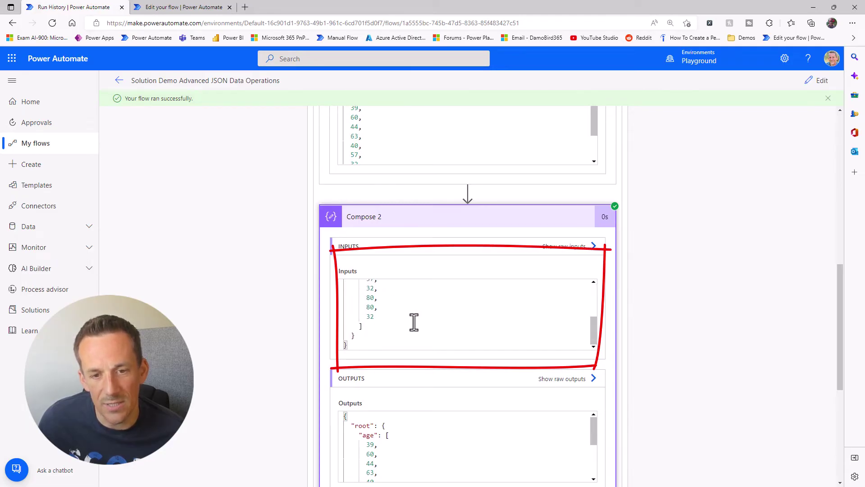
{"action": "scroll", "coordinate": [481, 368], "scroll_direction": "down", "scroll_amount": 5}
Examine the ages array in Compose 2 and the sum and min/max results in Compose 3 and Compose 4.
{"action": "left_click", "coordinate": [375, 311]}
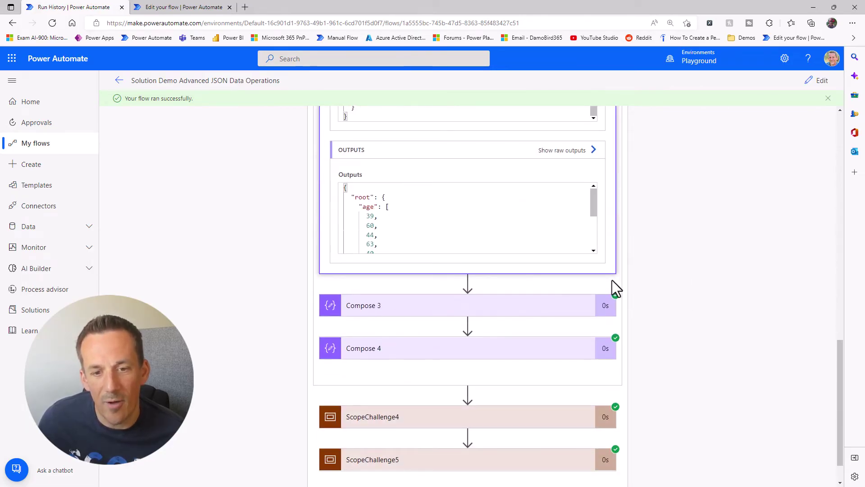
{"action": "scroll", "coordinate": [615, 280], "scroll_direction": "down", "scroll_amount": 2}
{"action": "scroll", "coordinate": [623, 287], "scroll_direction": "down", "scroll_amount": 1}
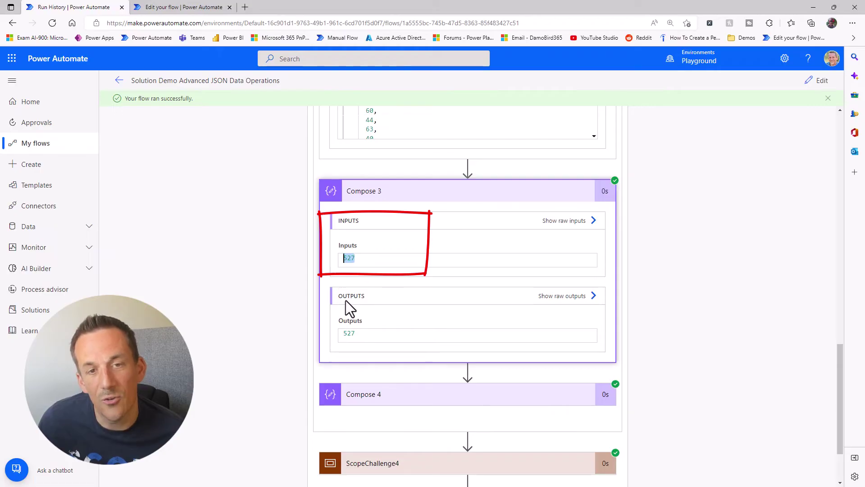
{"action": "left_click", "coordinate": [396, 396]}
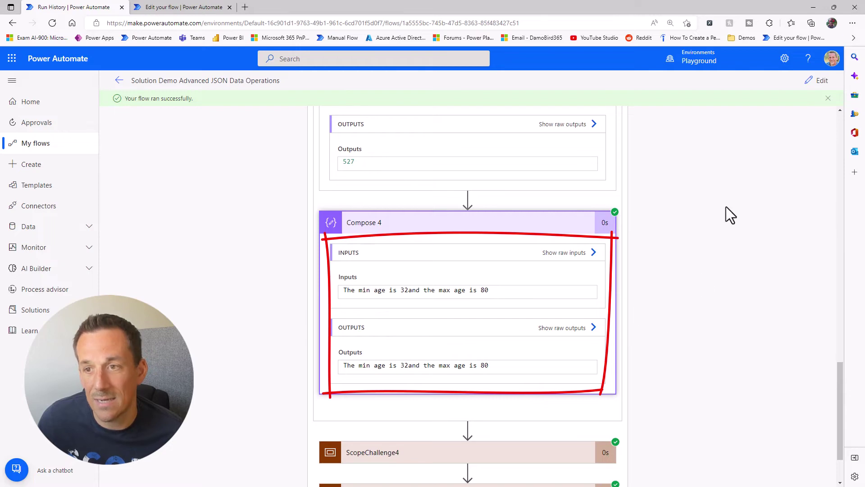
Return to editing the flow, collapse ScopeChallenge3 and expand ScopeChallenge4.
{"action": "left_click", "coordinate": [811, 84]}
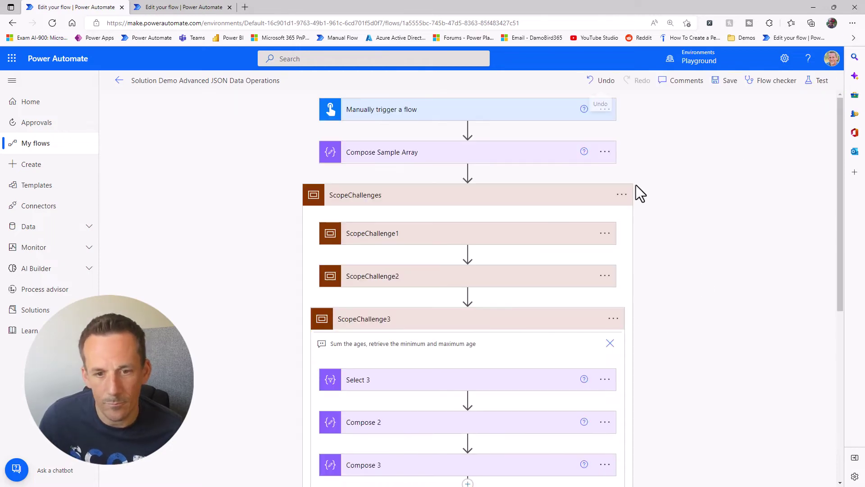
{"action": "scroll", "coordinate": [367, 345], "scroll_direction": "down", "scroll_amount": 3}
{"action": "left_click", "coordinate": [400, 145]}
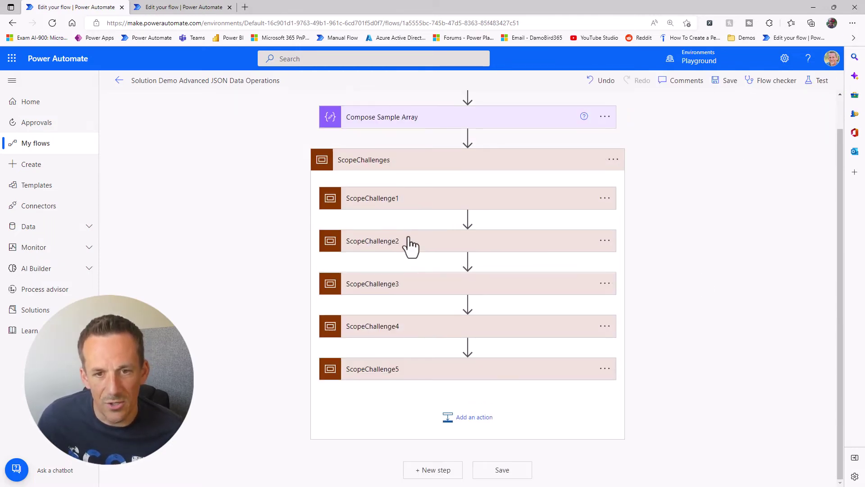
{"action": "left_click", "coordinate": [399, 326]}
{"action": "scroll", "coordinate": [478, 351], "scroll_direction": "down", "scroll_amount": 1}
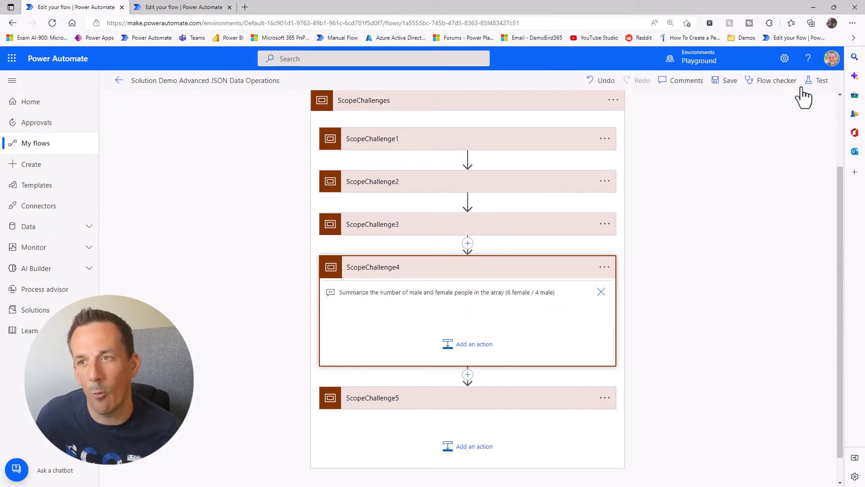
Add a Filter array action inside ScopeChallenge4 with the Outputs of Compose Sample Array as its From value.
{"action": "left_click", "coordinate": [469, 345]}
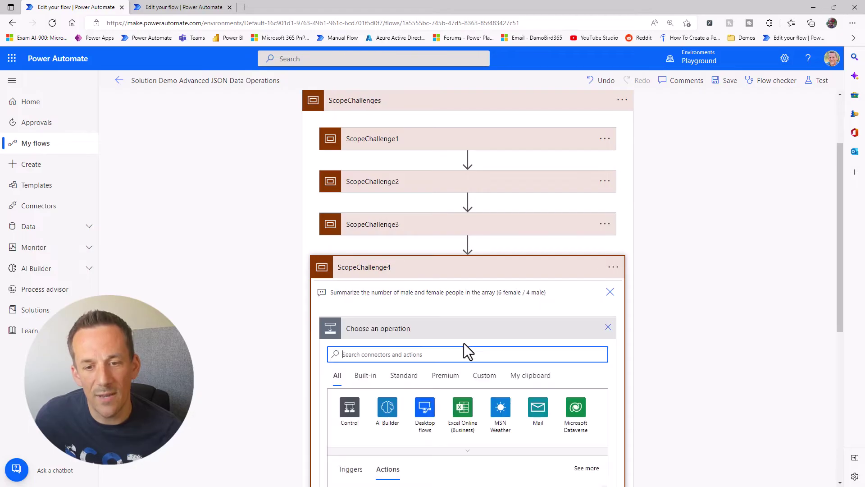
{"action": "type", "text": "Filter"}
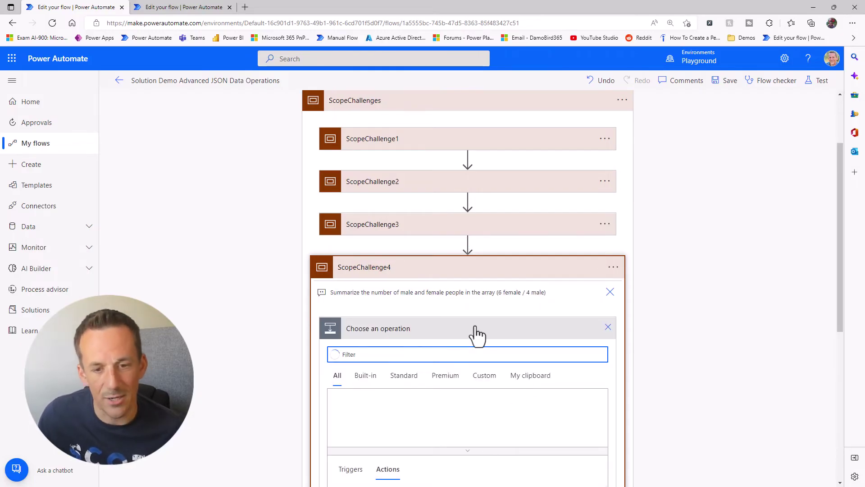
{"action": "left_click", "coordinate": [376, 434]}
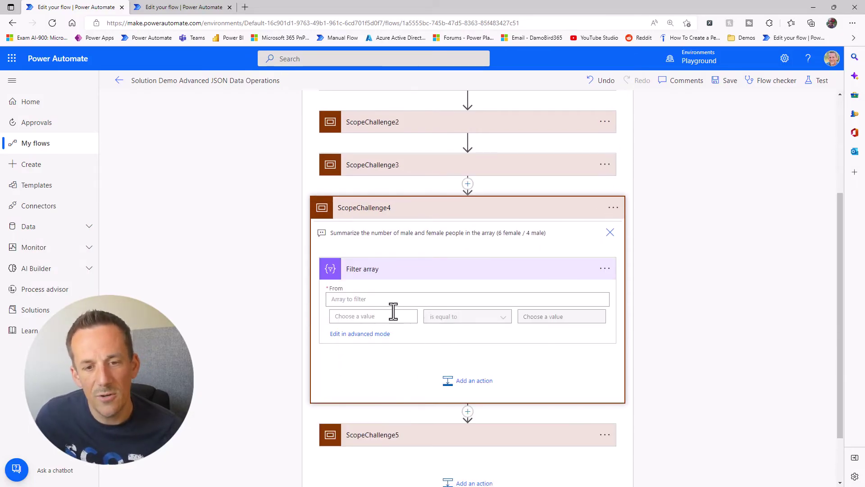
{"action": "left_click", "coordinate": [390, 301]}
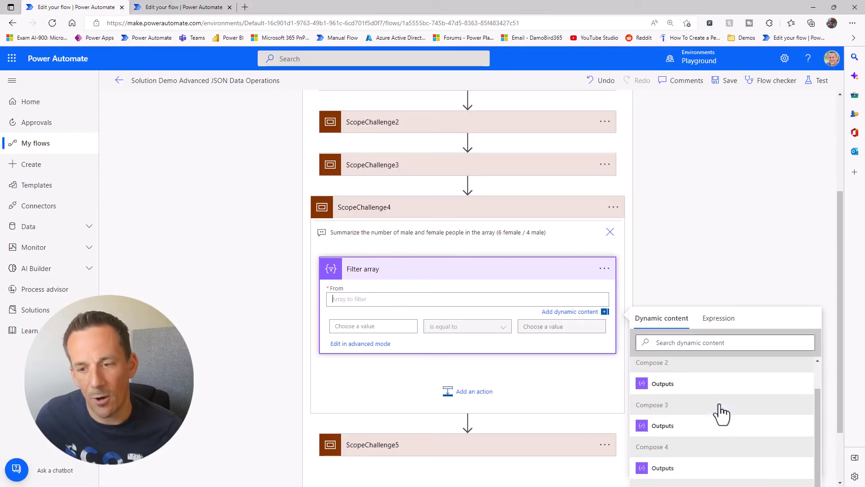
{"action": "scroll", "coordinate": [721, 413], "scroll_direction": "down", "scroll_amount": 2}
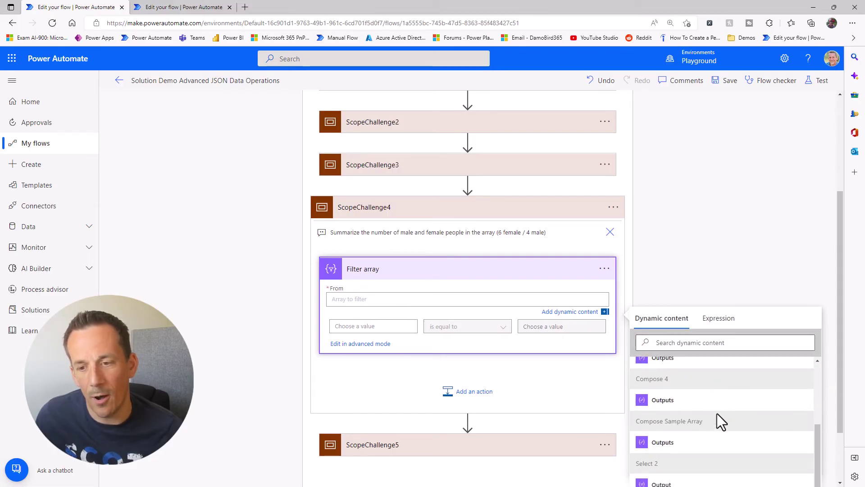
{"action": "left_click", "coordinate": [662, 442]}
Set the Filter array condition to the expression item()?['gender'] is equal to Male.
{"action": "left_click", "coordinate": [387, 328]}
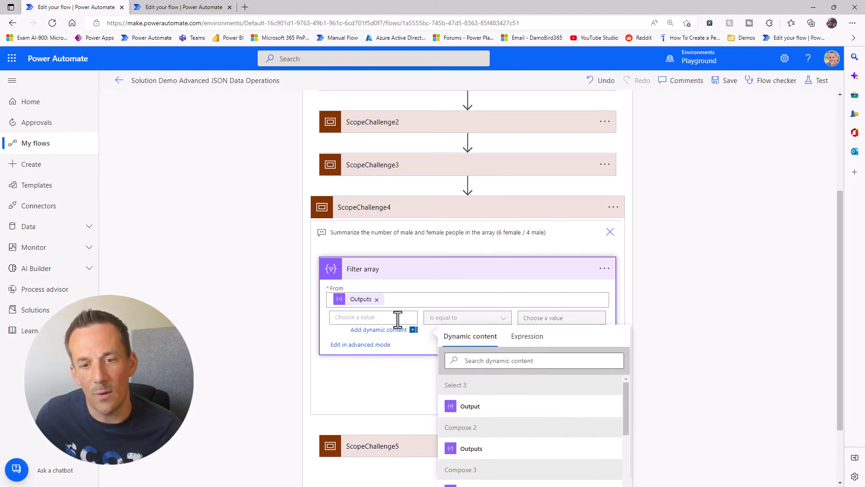
{"action": "left_click", "coordinate": [536, 341]}
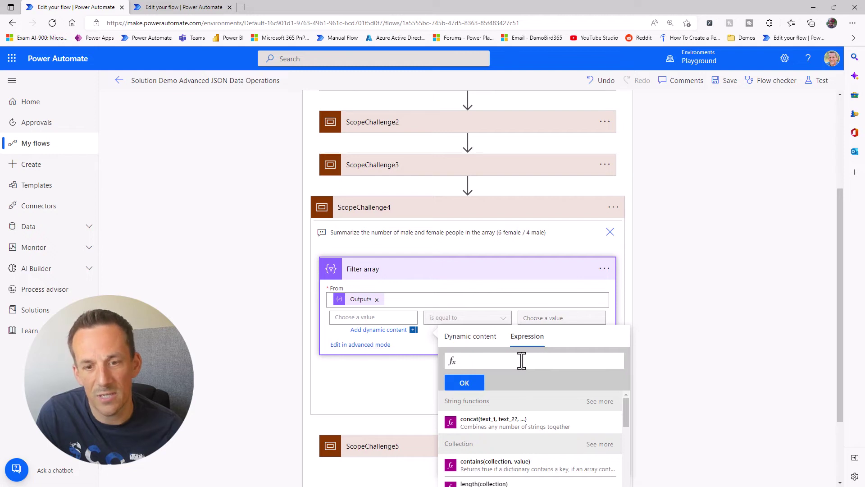
{"action": "type", "text": "item"}
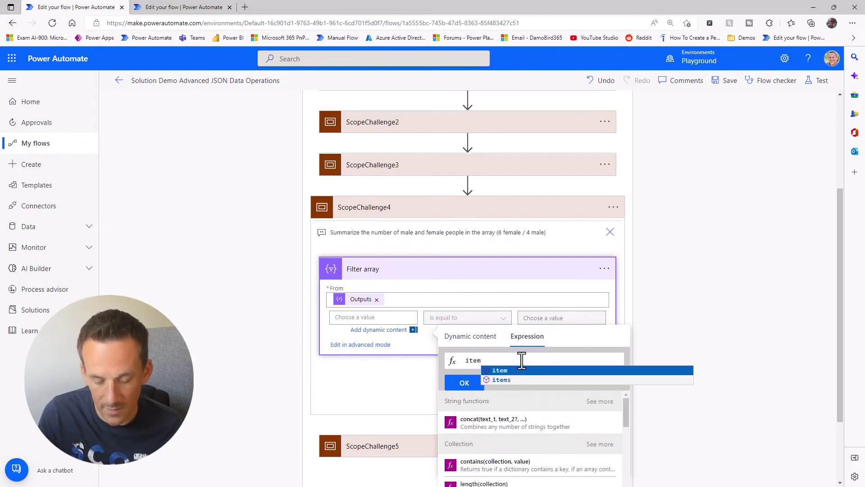
{"action": "type", "text": "()"}
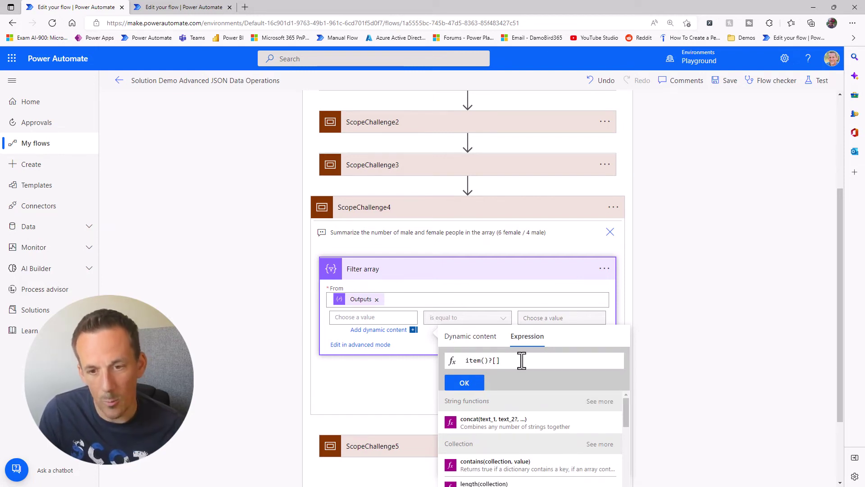
{"action": "type", "text": "?['gend"}
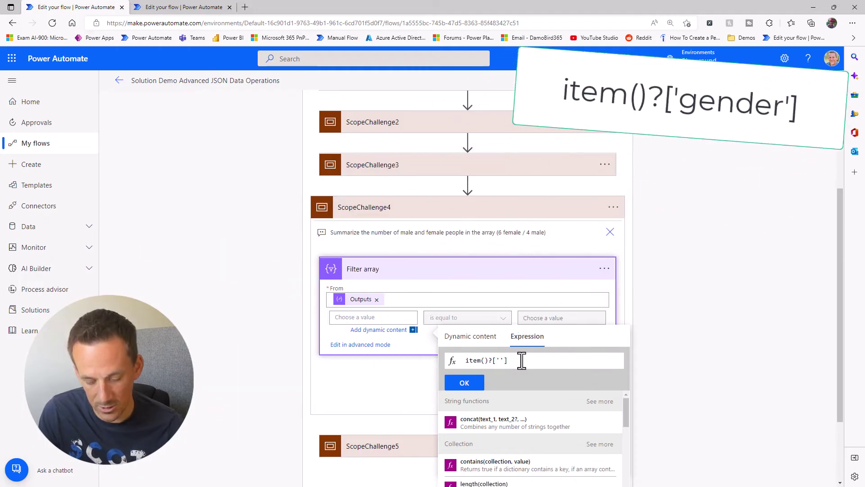
{"action": "type", "text": "er'"}
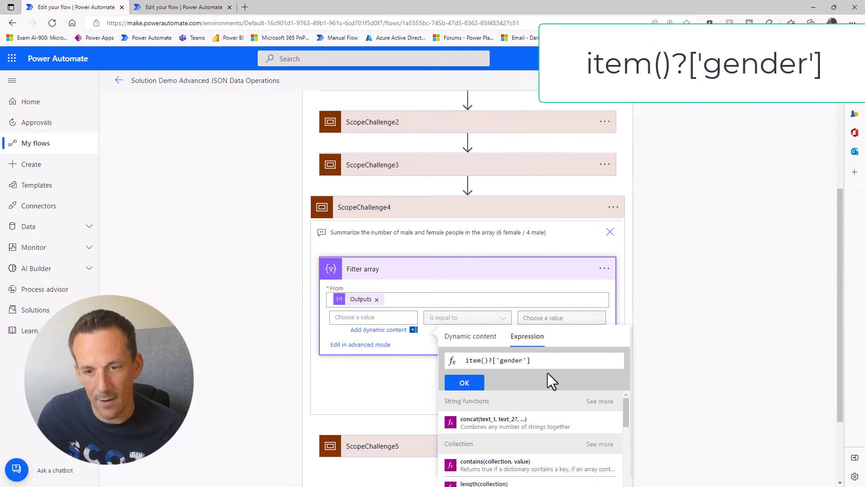
{"action": "left_click", "coordinate": [475, 383]}
{"action": "left_click", "coordinate": [561, 318]}
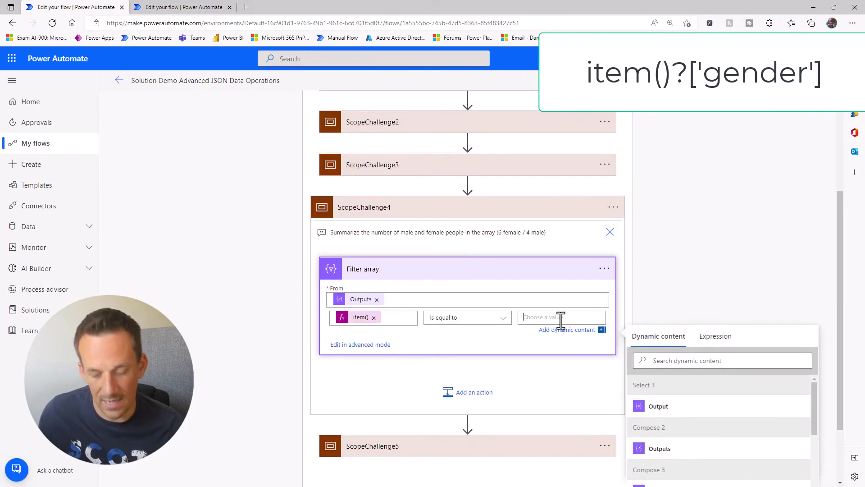
{"action": "type", "text": "Male"}
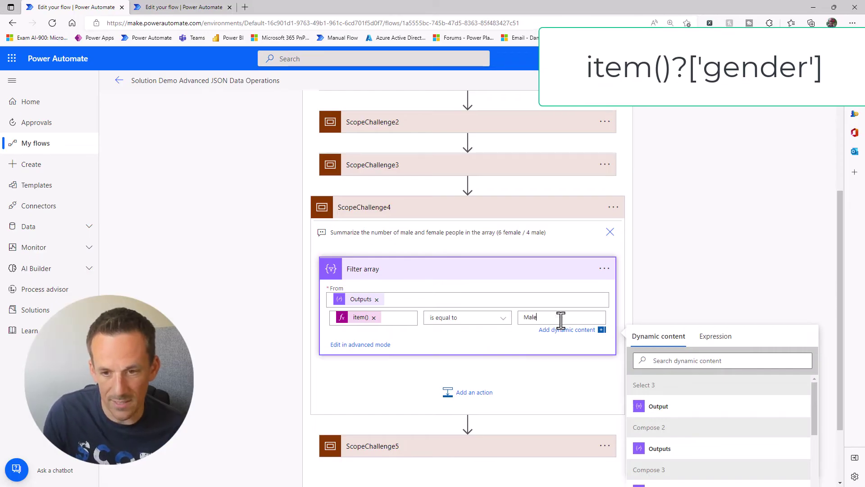
Copy the Filter array action and add the copy below it in ScopeChallenge4.
{"action": "left_click", "coordinate": [612, 270]}
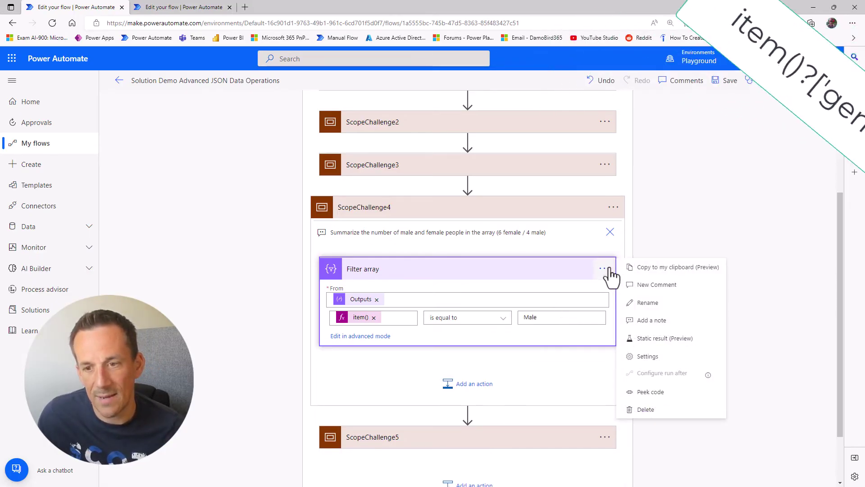
{"action": "left_click", "coordinate": [654, 268]}
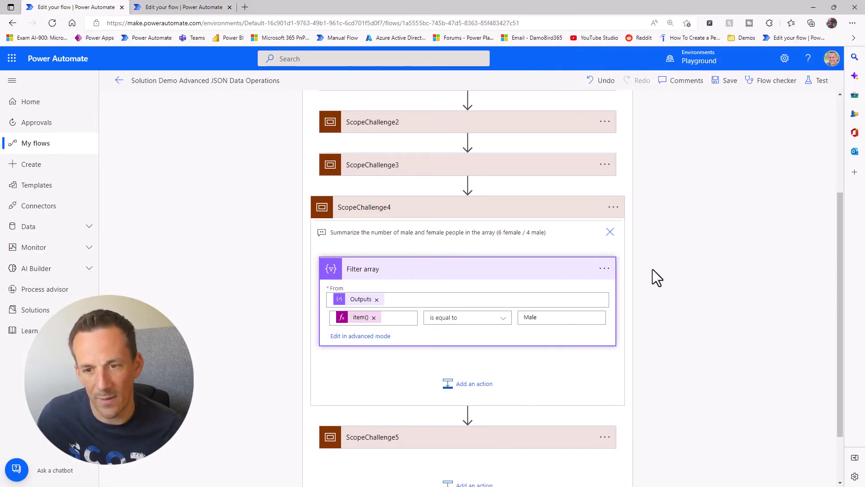
{"action": "left_click", "coordinate": [471, 387]}
{"action": "left_click", "coordinate": [530, 359]}
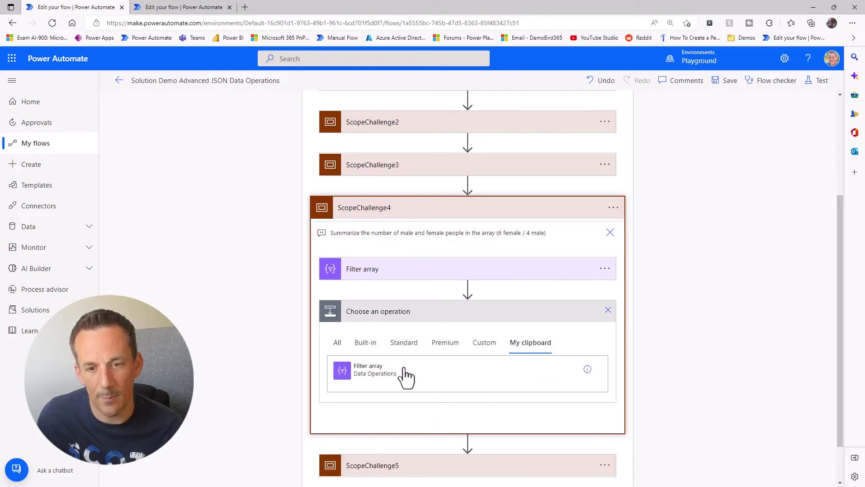
{"action": "left_click", "coordinate": [374, 371]}
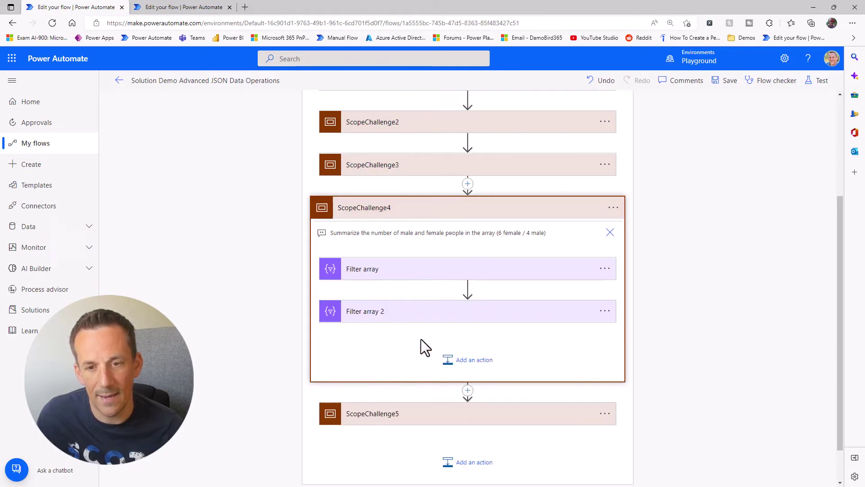
Set the comparison value in Filter array 2 to Female and expand the original Filter array to compare both conditions.
{"action": "left_click", "coordinate": [447, 316]}
{"action": "left_click", "coordinate": [530, 363]}
{"action": "key", "text": "BackSpace"}
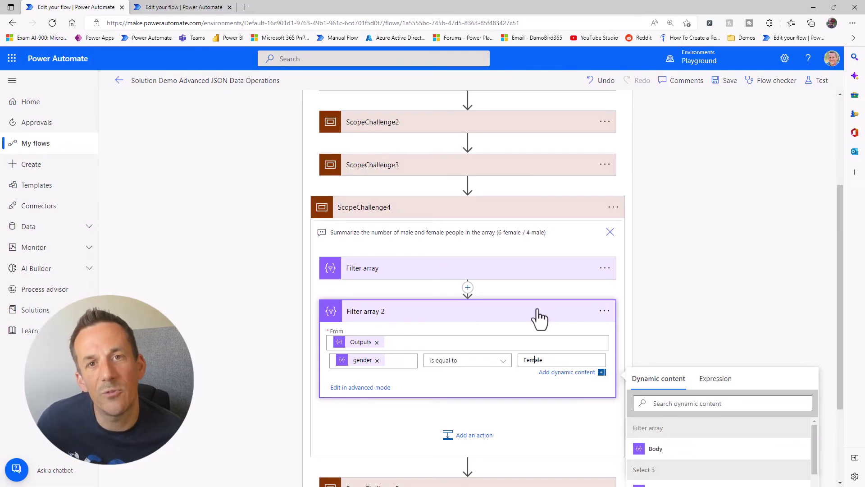
{"action": "left_click", "coordinate": [368, 274]}
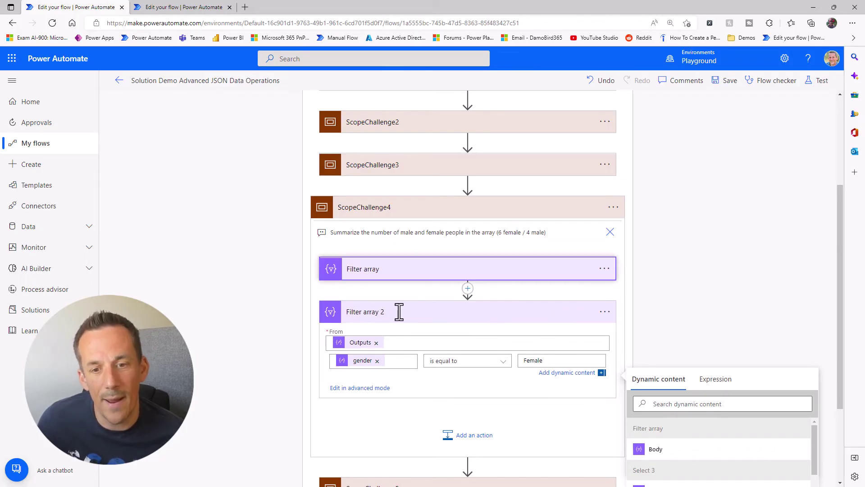
Add a Compose action below Filter array 2 with the Inputs text "There are male people and female people".
{"action": "scroll", "coordinate": [545, 426], "scroll_direction": "down", "scroll_amount": 2}
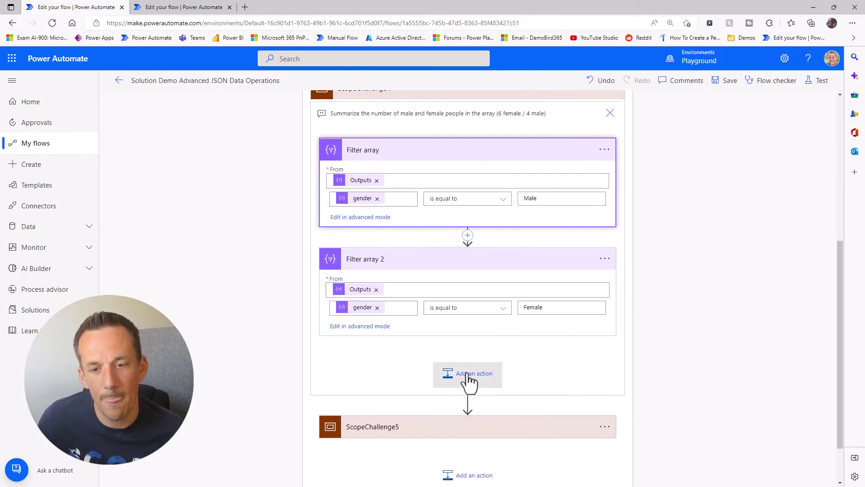
{"action": "left_click", "coordinate": [469, 381]}
{"action": "type", "text": "compose"}
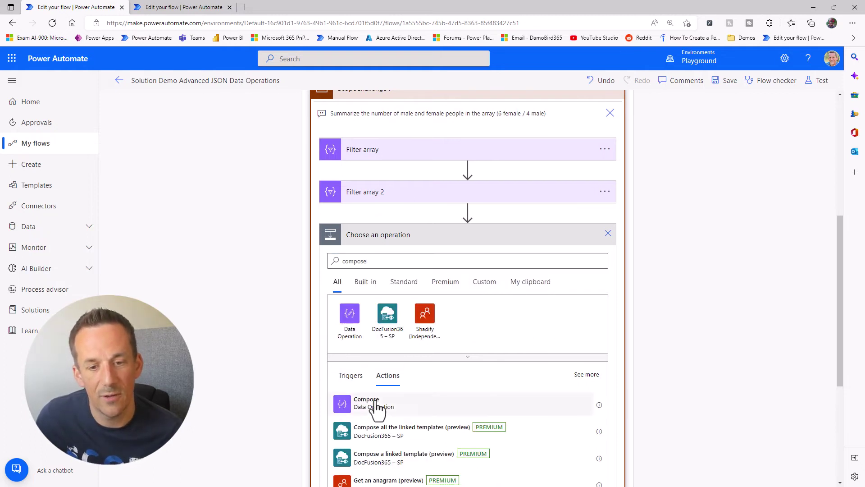
{"action": "left_click", "coordinate": [373, 402]}
{"action": "left_click", "coordinate": [419, 265]}
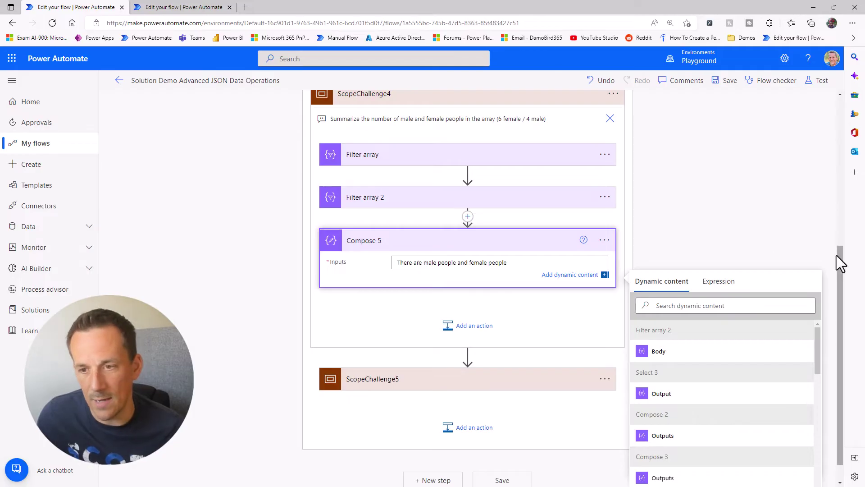
Insert a length expression on the Body of Filter array after "There are" in Compose 5's Inputs.
{"action": "left_click", "coordinate": [721, 282]}
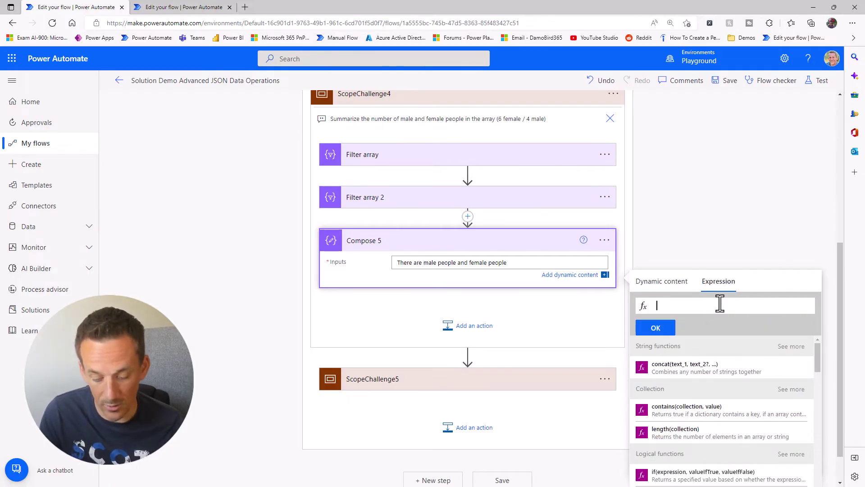
{"action": "type", "text": "length("}
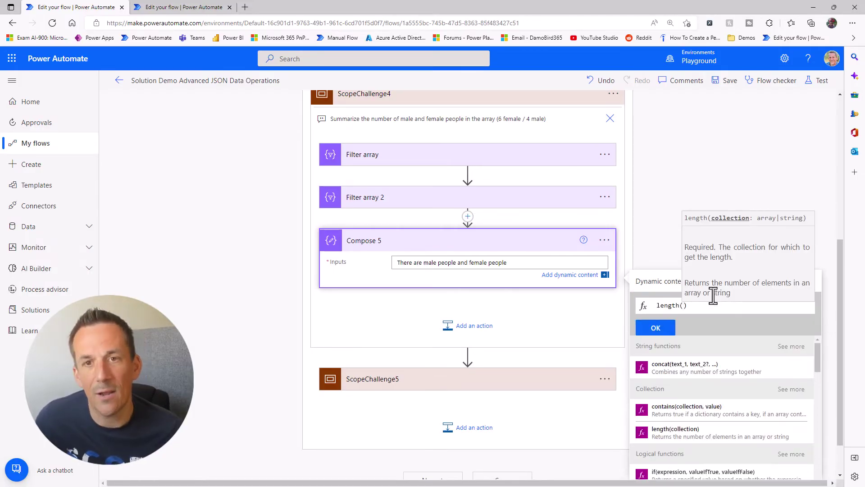
{"action": "left_click", "coordinate": [662, 284]}
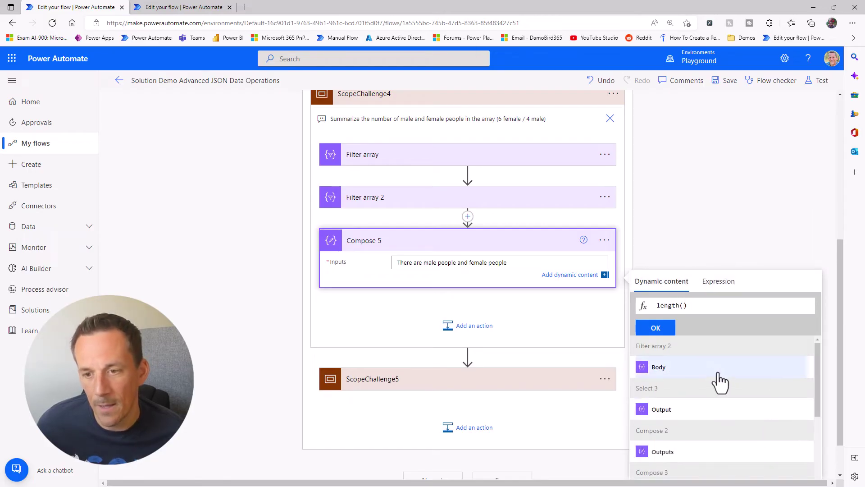
{"action": "scroll", "coordinate": [705, 433], "scroll_direction": "down", "scroll_amount": 5}
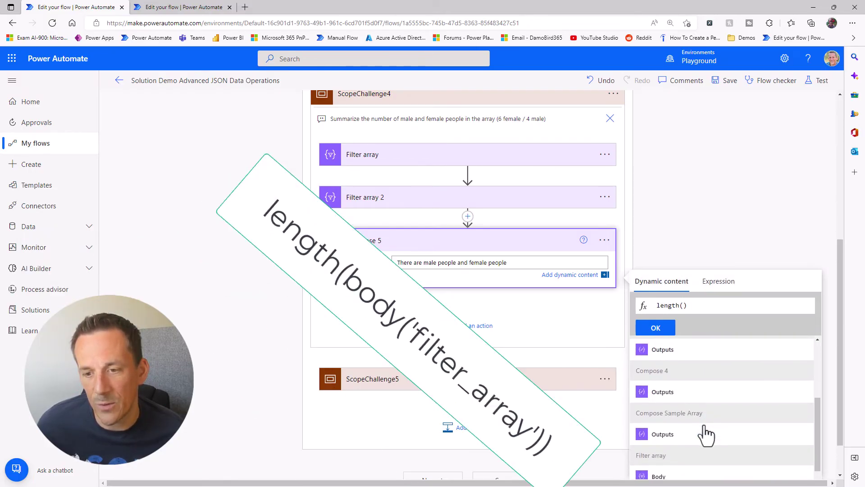
{"action": "left_click", "coordinate": [651, 390]}
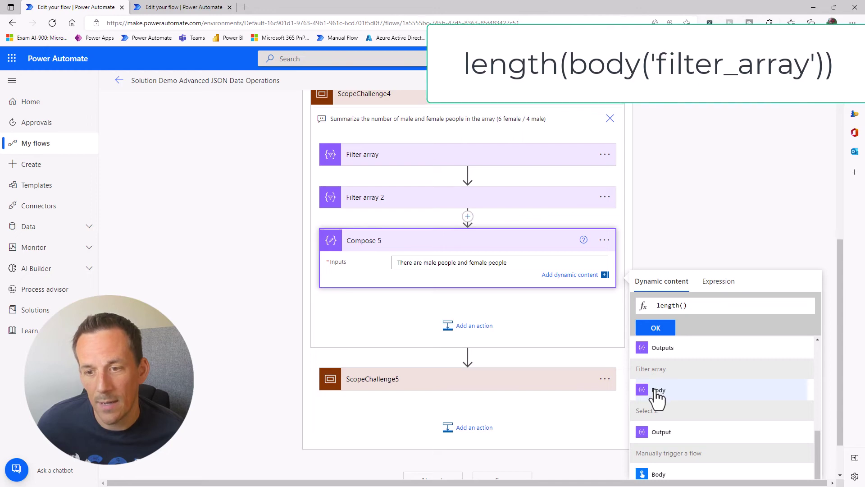
{"action": "left_click", "coordinate": [655, 328]}
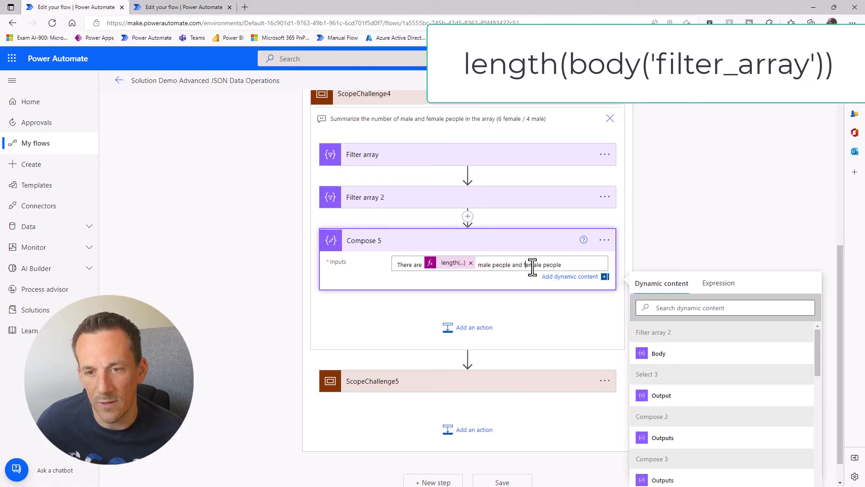
Insert a length expression on the Body of Filter array 2 before "female people" in Compose 5's Inputs.
{"action": "left_click", "coordinate": [716, 284]}
{"action": "type", "text": "length"}
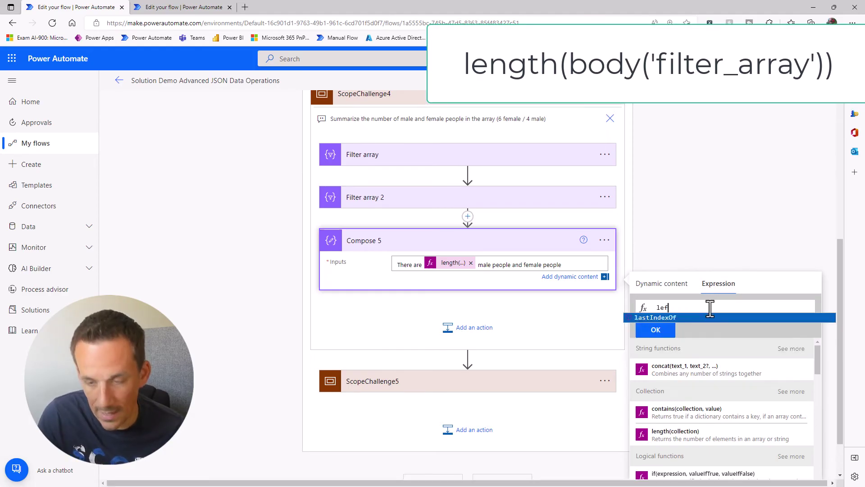
{"action": "type", "text": "("}
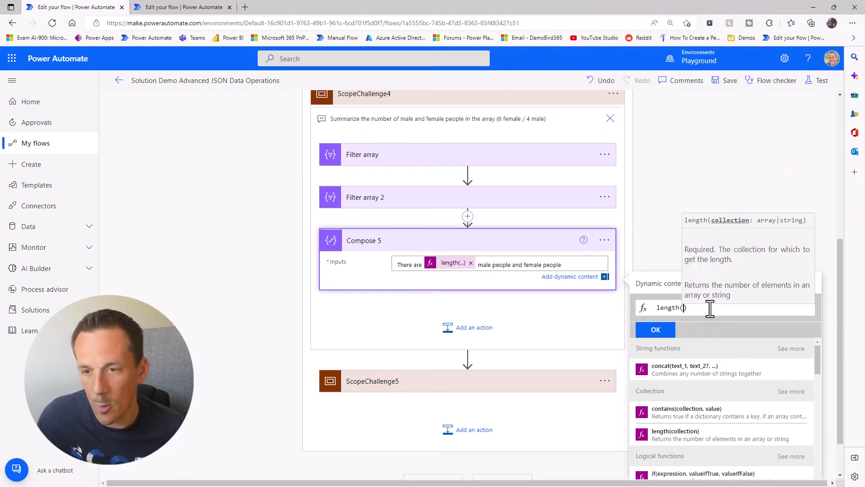
{"action": "left_click", "coordinate": [672, 371]}
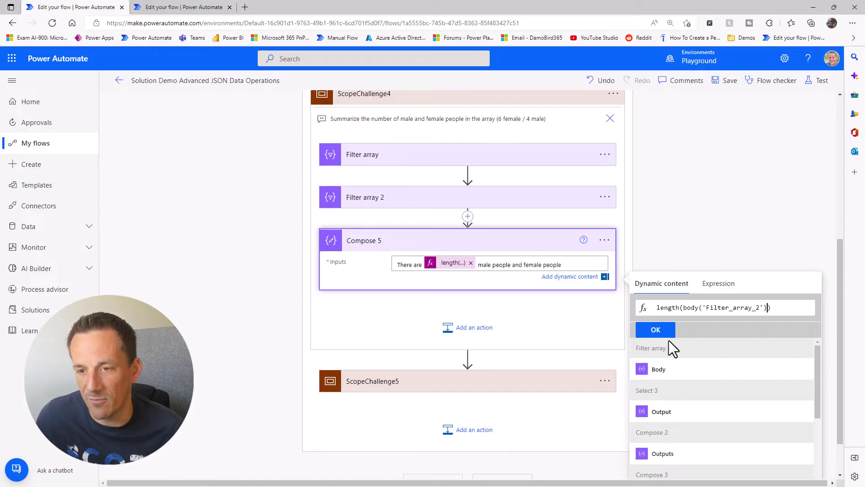
{"action": "left_click", "coordinate": [660, 332]}
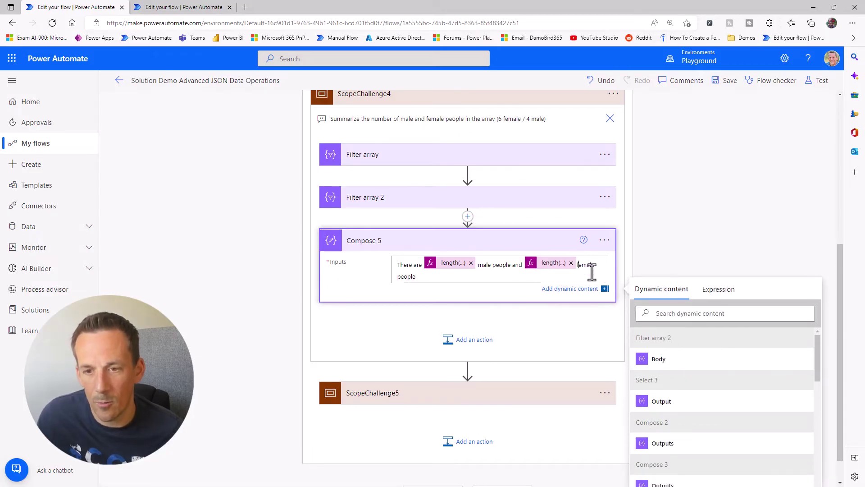
Save the flow and run a test of it.
{"action": "left_click", "coordinate": [742, 82]}
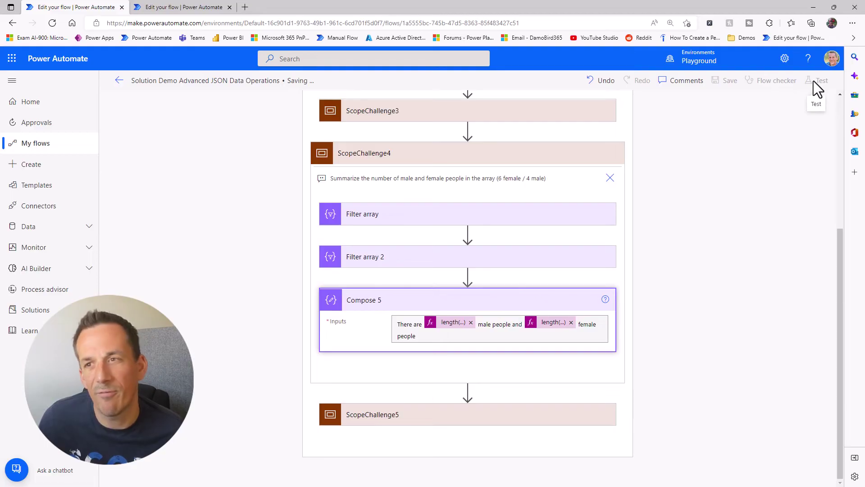
{"action": "left_click", "coordinate": [814, 82]}
{"action": "left_click", "coordinate": [702, 469]}
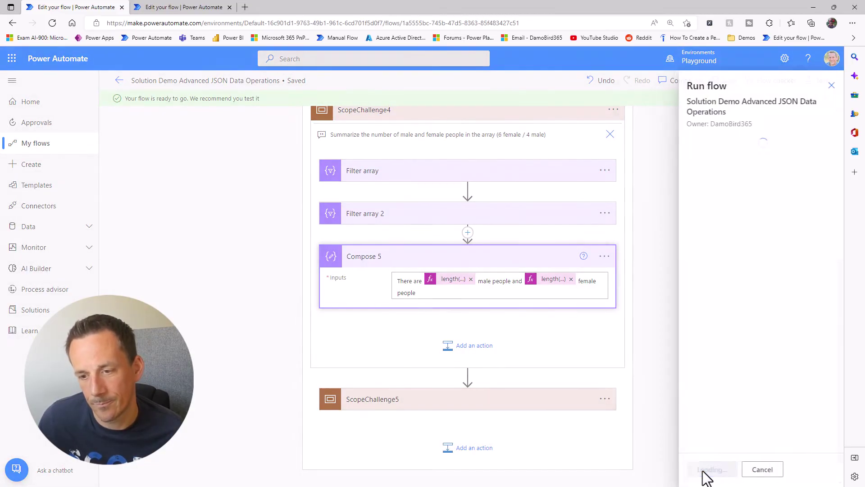
{"action": "left_click", "coordinate": [703, 469]}
{"action": "left_click", "coordinate": [704, 471]}
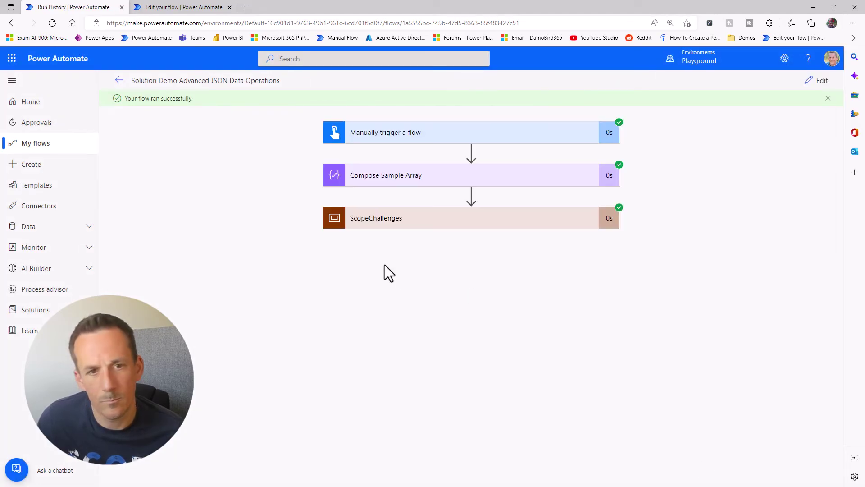
In the run results, check the Filter array's input and output arrays and Compose 5's output in ScopeChallenge4.
{"action": "left_click", "coordinate": [413, 226]}
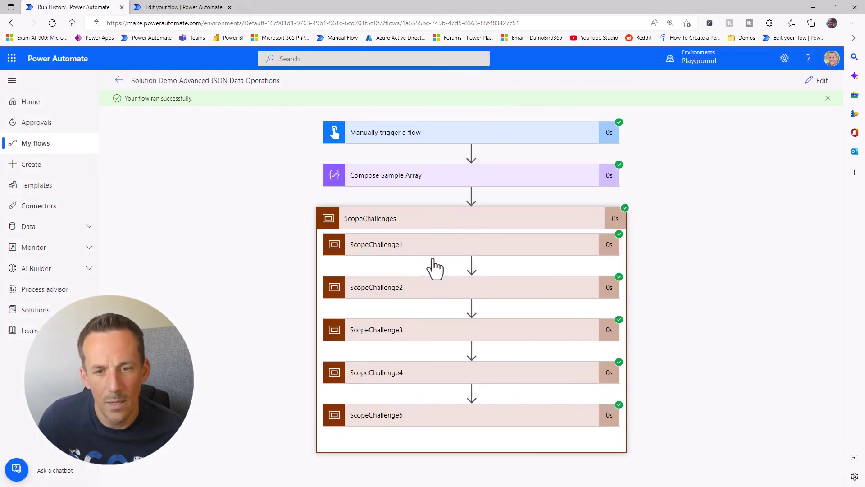
{"action": "left_click", "coordinate": [396, 377]}
{"action": "scroll", "coordinate": [392, 382], "scroll_direction": "down", "scroll_amount": 3}
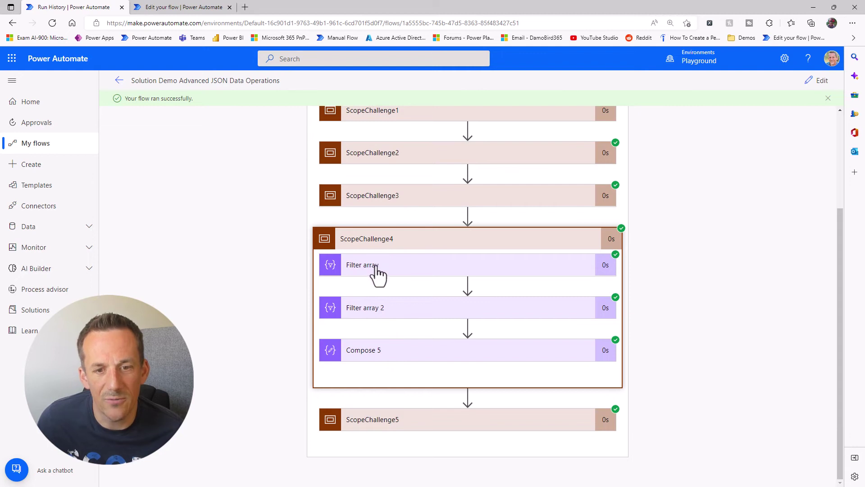
{"action": "left_click", "coordinate": [375, 266]}
{"action": "scroll", "coordinate": [652, 317], "scroll_direction": "down", "scroll_amount": 1}
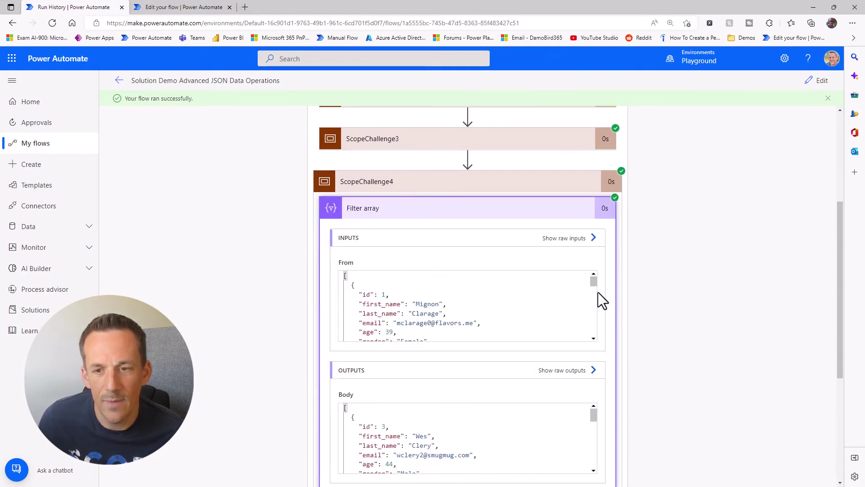
{"action": "left_click_drag", "start_coordinate": [593, 282], "coordinate": [596, 332]}
{"action": "scroll", "coordinate": [624, 352], "scroll_direction": "down", "scroll_amount": 2}
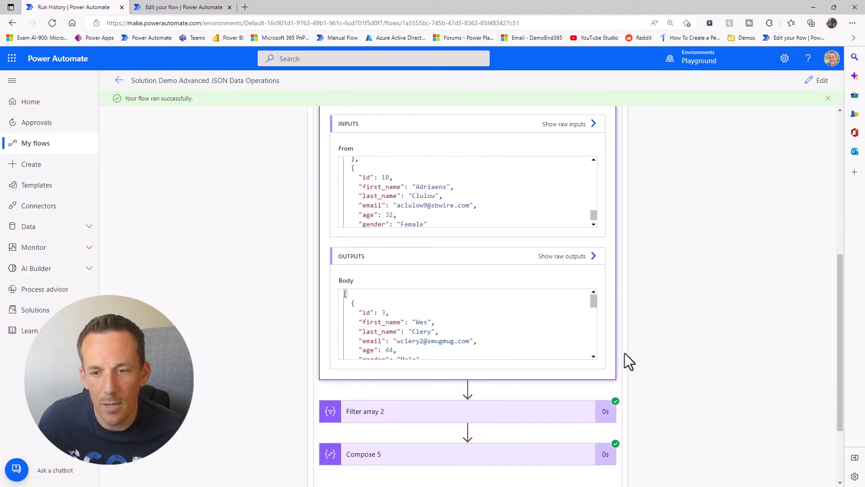
{"action": "left_click_drag", "start_coordinate": [594, 302], "coordinate": [593, 303]}
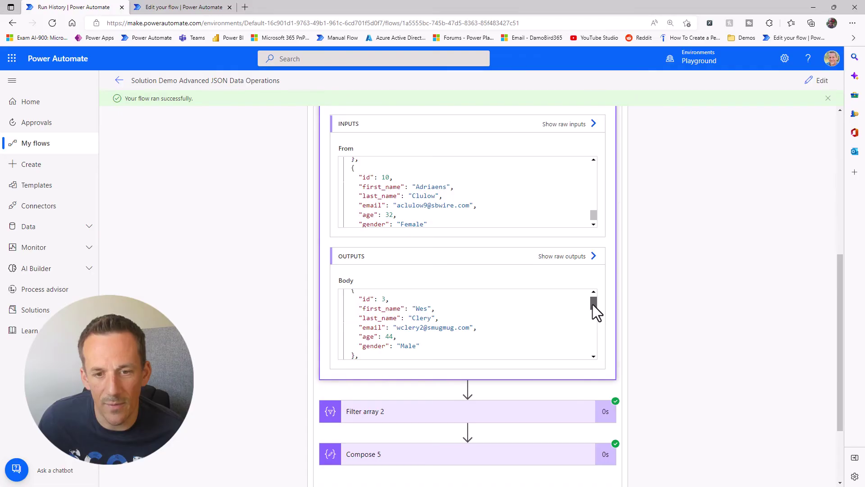
{"action": "left_click_drag", "start_coordinate": [593, 304], "coordinate": [604, 353]}
{"action": "scroll", "coordinate": [634, 391], "scroll_direction": "down", "scroll_amount": 2}
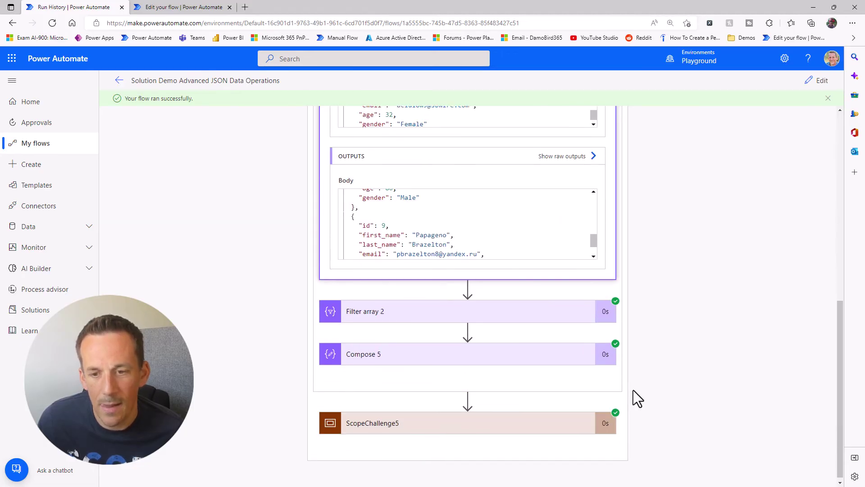
{"action": "left_click", "coordinate": [421, 357]}
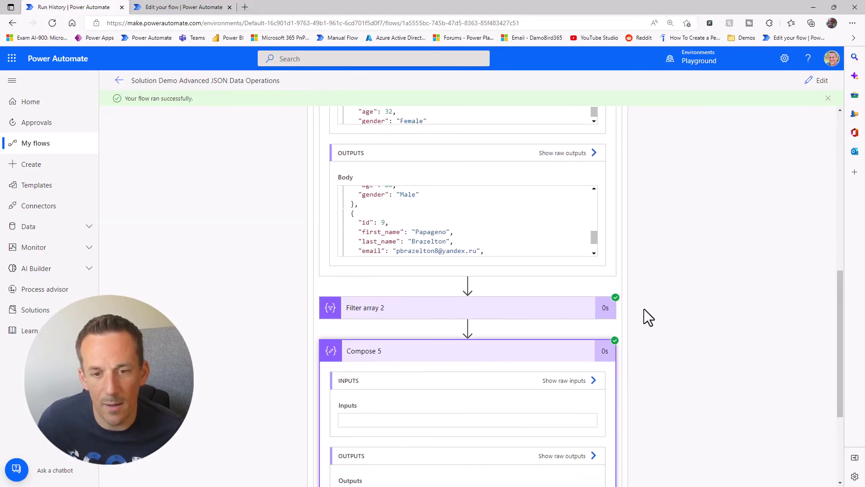
{"action": "scroll", "coordinate": [653, 310], "scroll_direction": "down", "scroll_amount": 4}
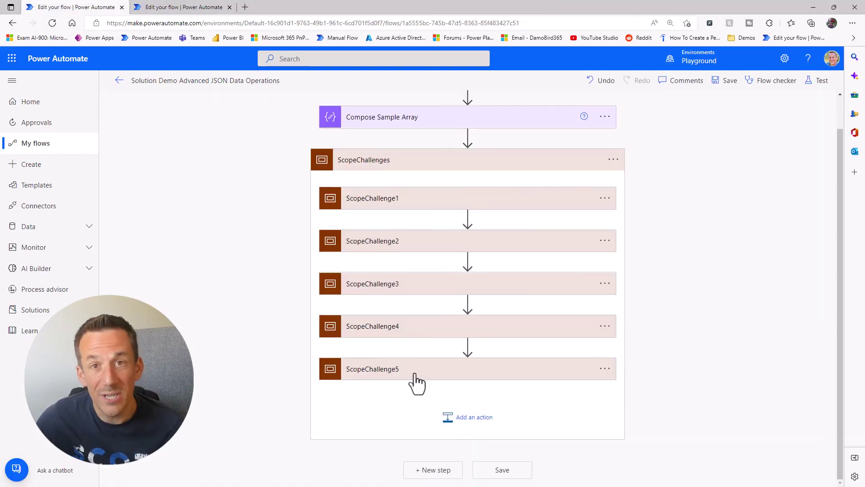
Expand ScopeChallenge5 in the flow editor and examine the form response records and their email fields in ComposeFormResponses.
{"action": "left_click", "coordinate": [413, 382]}
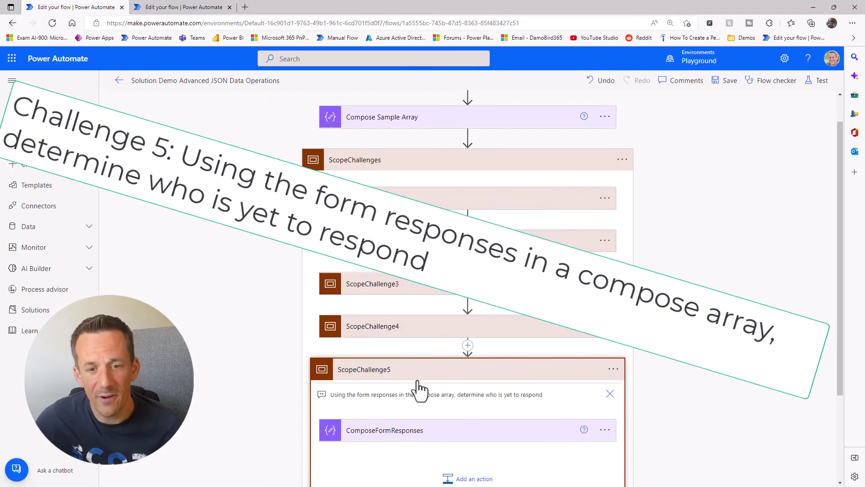
{"action": "scroll", "coordinate": [466, 354], "scroll_direction": "down", "scroll_amount": 2}
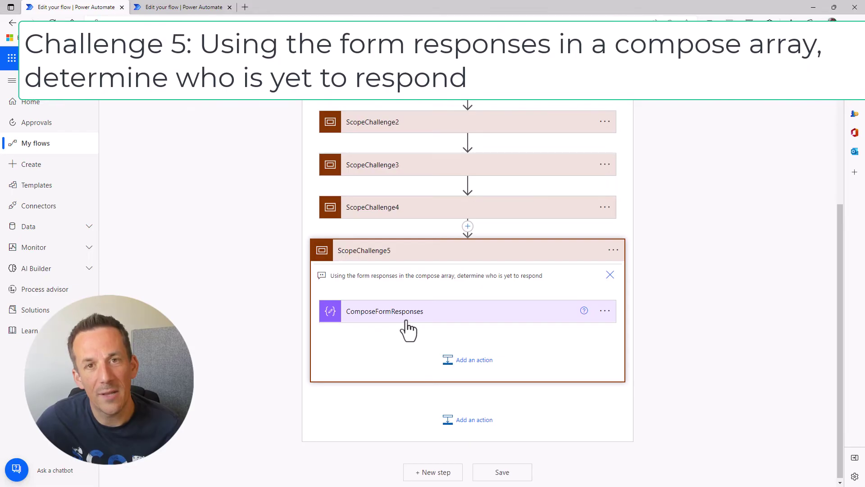
{"action": "left_click", "coordinate": [401, 321]}
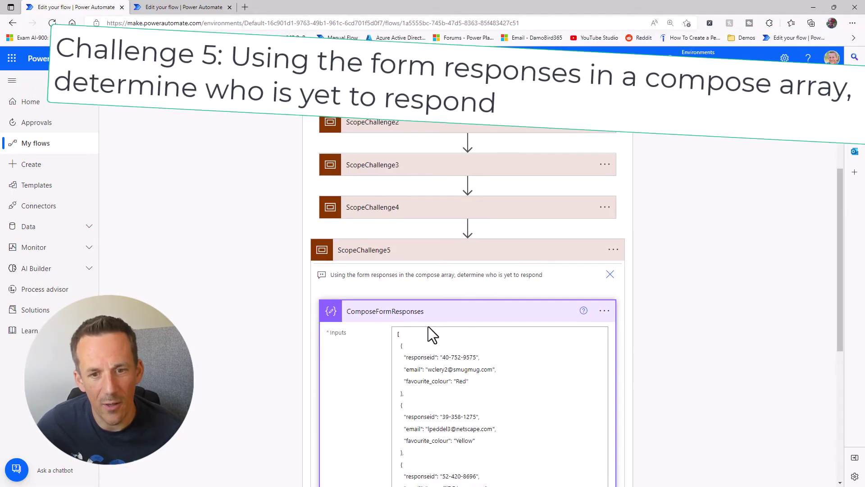
{"action": "scroll", "coordinate": [434, 338], "scroll_direction": "down", "scroll_amount": 3}
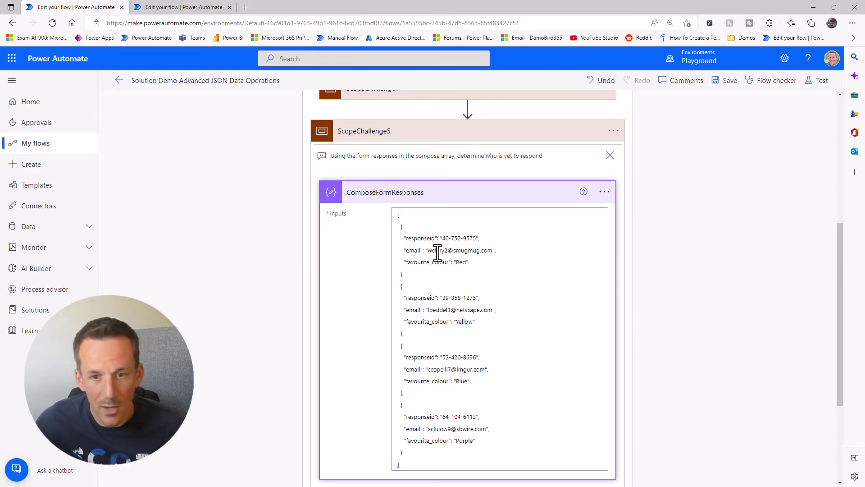
{"action": "scroll", "coordinate": [457, 266], "scroll_direction": "up", "scroll_amount": 1}
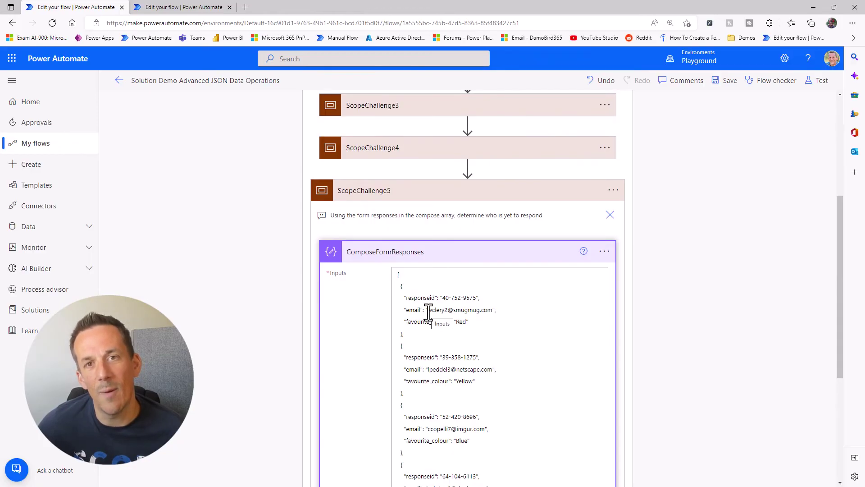
{"action": "left_click_drag", "start_coordinate": [428, 311], "coordinate": [494, 311]}
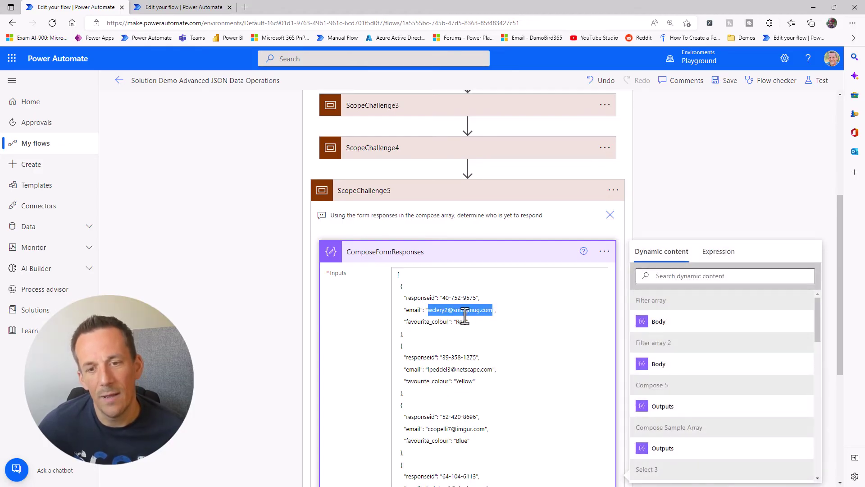
{"action": "scroll", "coordinate": [450, 372], "scroll_direction": "down", "scroll_amount": 3}
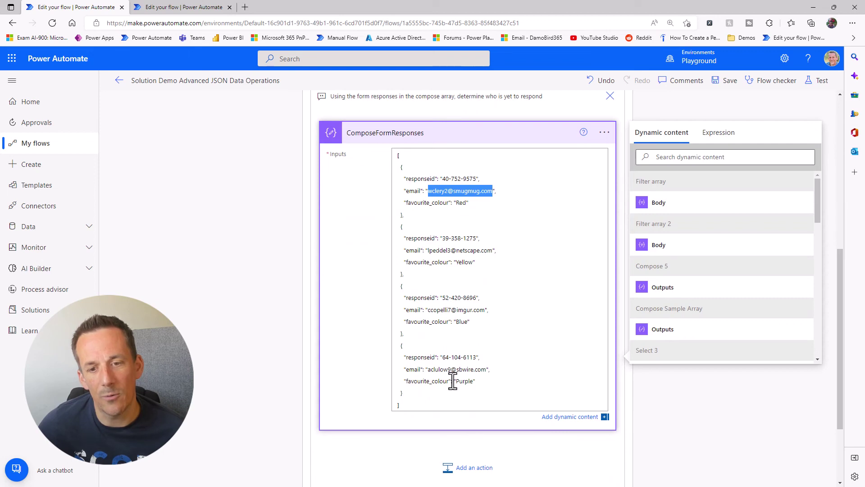
Review the people records and their email fields in Compose Sample Array, and collapse the action again.
{"action": "scroll", "coordinate": [456, 379], "scroll_direction": "up", "scroll_amount": 8}
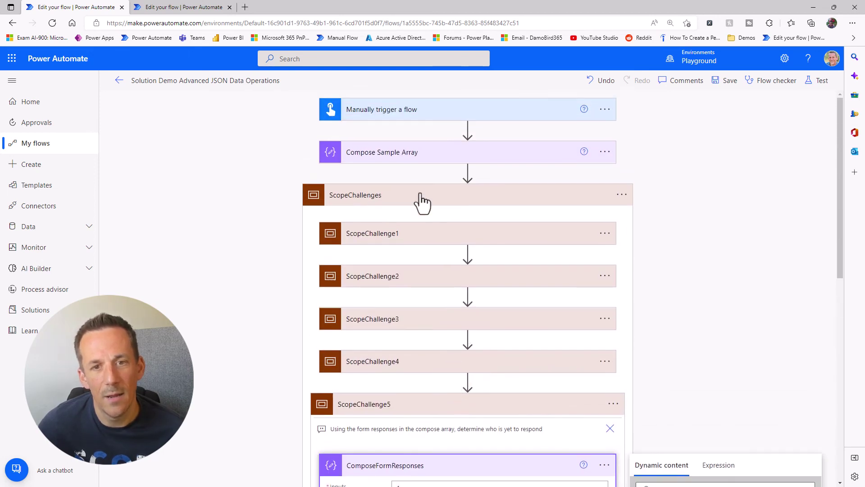
{"action": "left_click", "coordinate": [405, 163]}
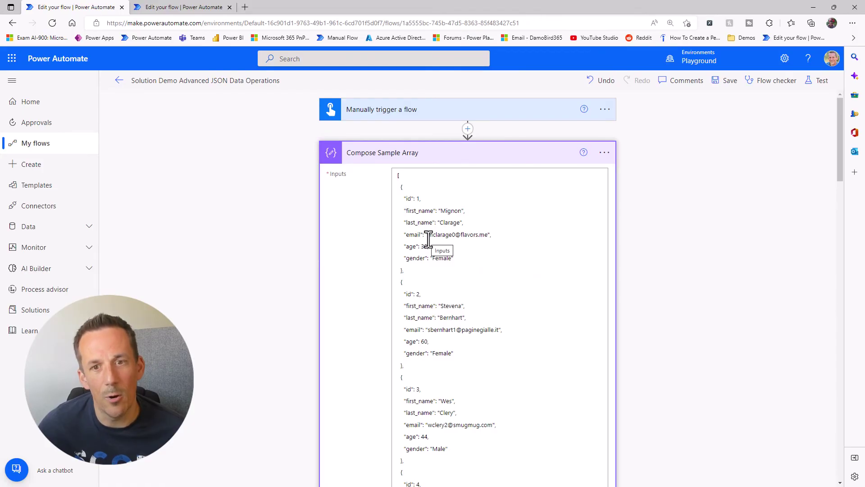
{"action": "left_click", "coordinate": [449, 160]}
{"action": "scroll", "coordinate": [653, 316], "scroll_direction": "down", "scroll_amount": 5}
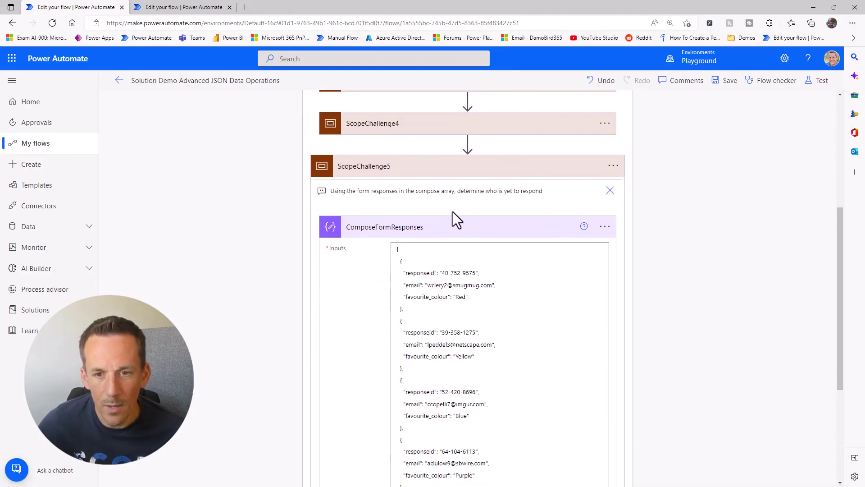
Collapse ComposeFormResponses and add a Data Operation Select action below it in ScopeChallenge5.
{"action": "left_click", "coordinate": [448, 229]}
{"action": "left_click", "coordinate": [472, 368]}
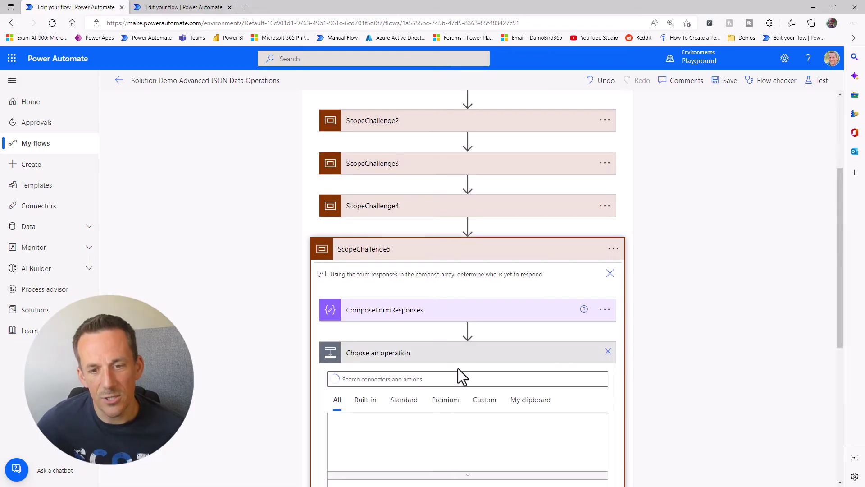
{"action": "type", "text": "select"}
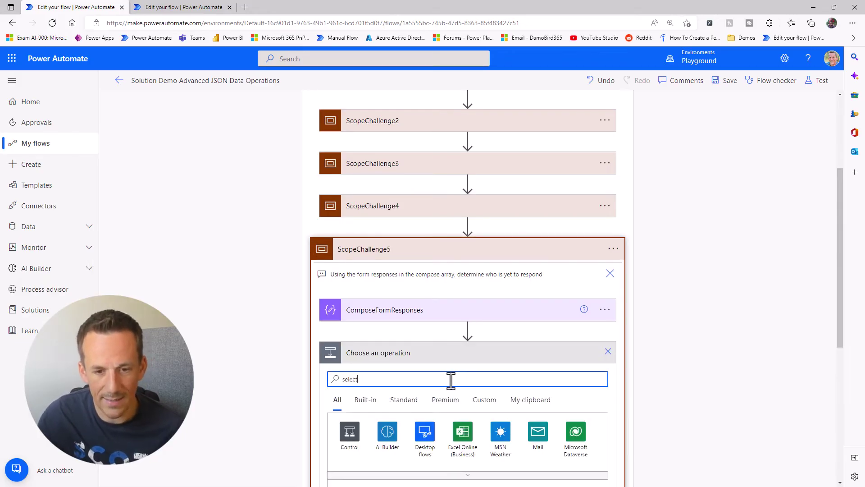
{"action": "scroll", "coordinate": [375, 333], "scroll_direction": "down", "scroll_amount": 4}
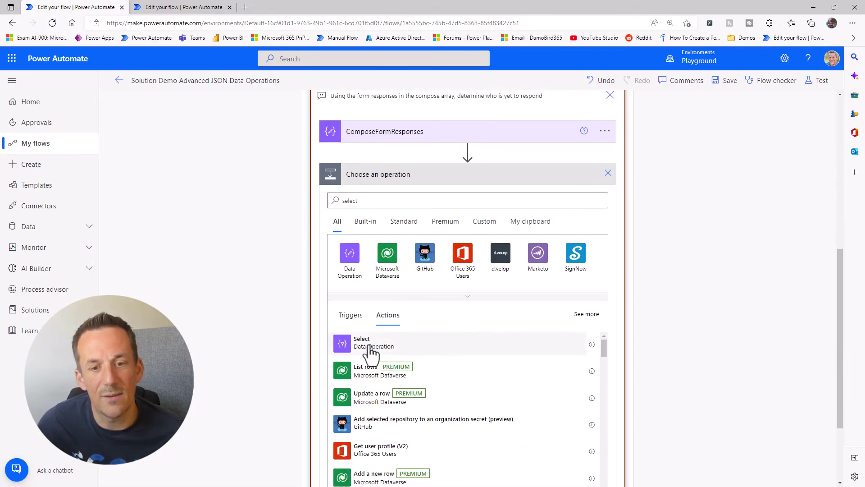
{"action": "left_click", "coordinate": [371, 345]}
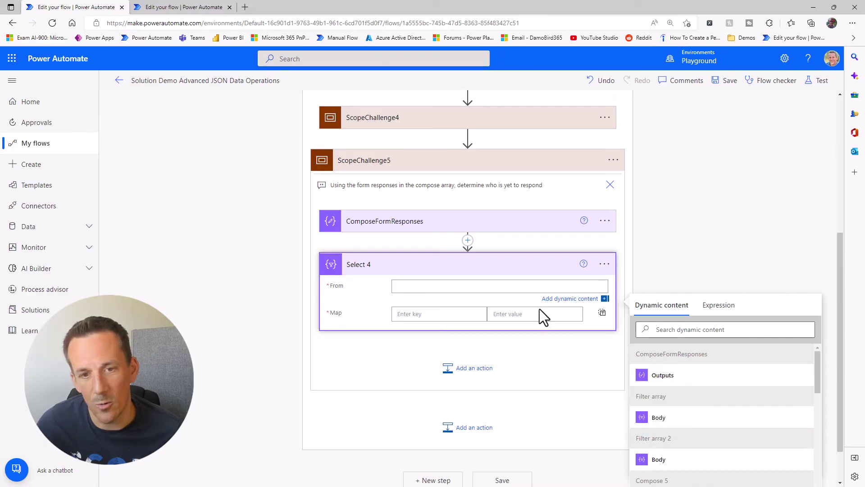
Set Select 4's From to the Outputs of ComposeFormResponses and its Map, in text mode, to an item() property expression.
{"action": "left_click", "coordinate": [663, 375]}
{"action": "left_click", "coordinate": [603, 314]}
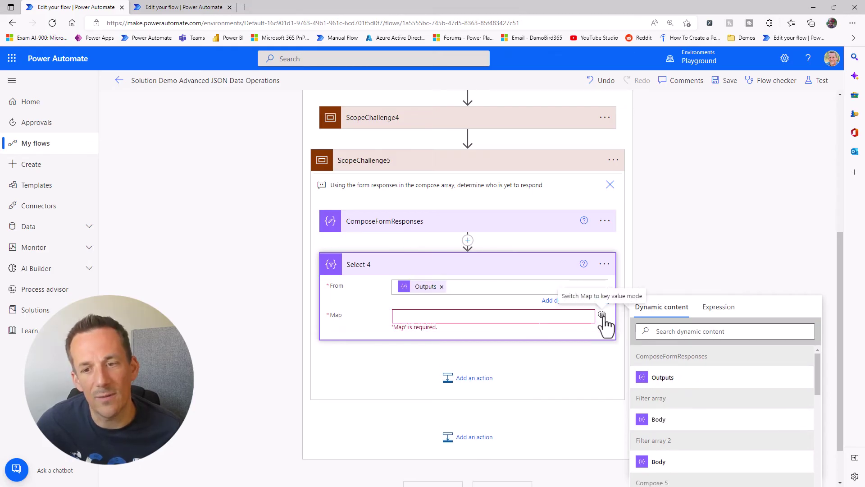
{"action": "left_click", "coordinate": [523, 307]}
{"action": "left_click", "coordinate": [688, 338]}
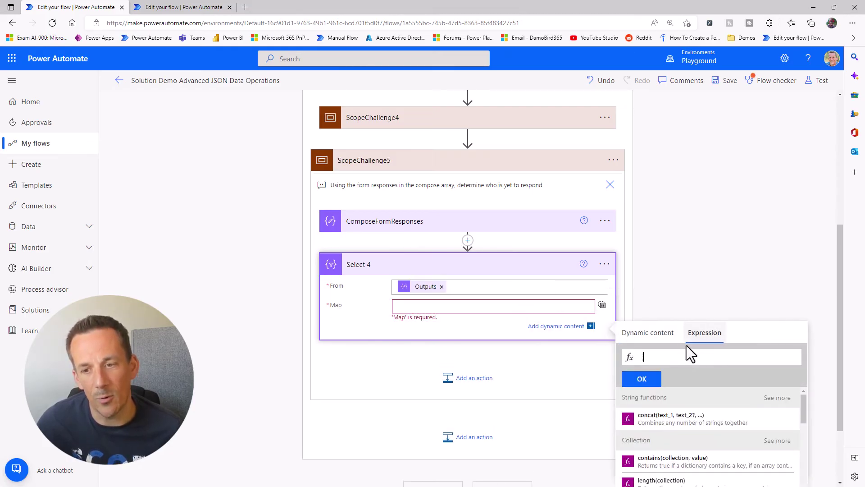
{"action": "type", "text": "item("}
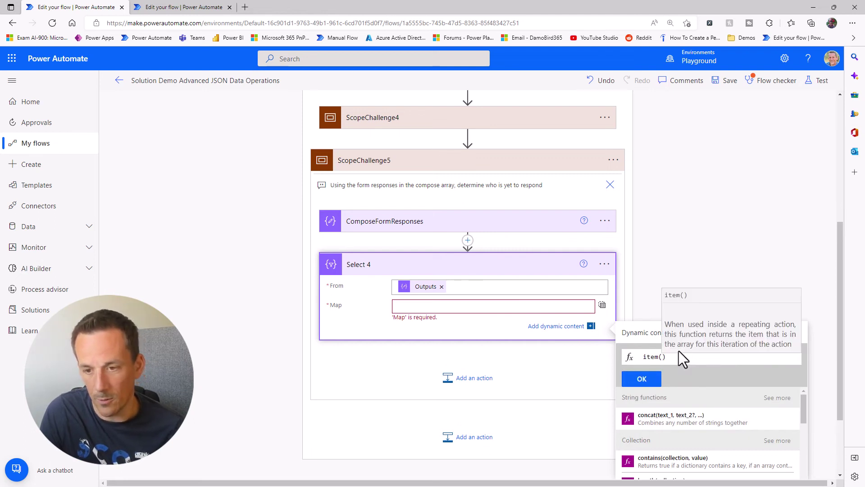
{"action": "key", "text": "Right"}
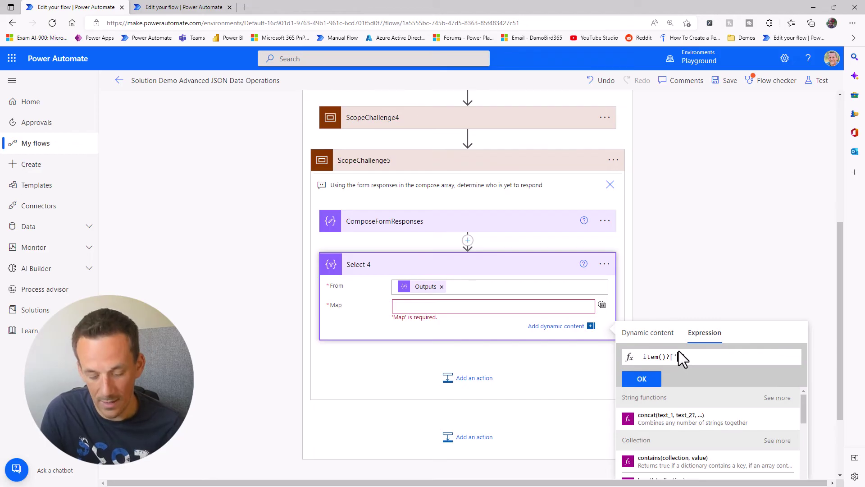
{"action": "left_click", "coordinate": [649, 381]}
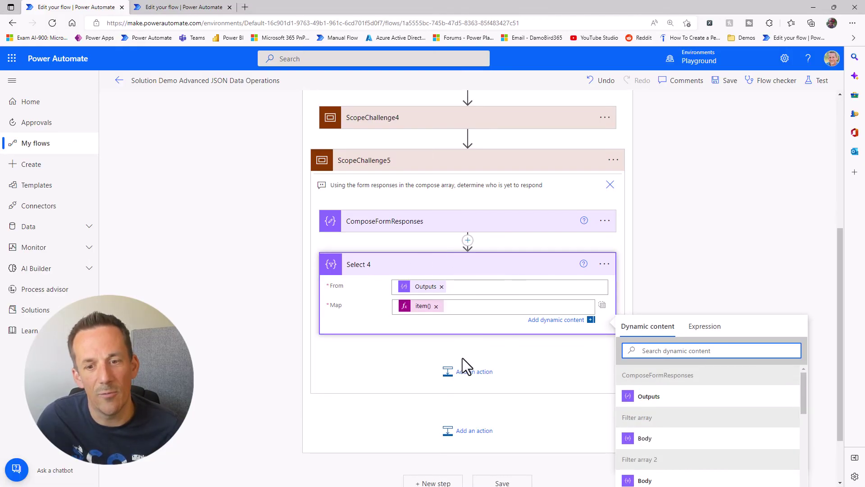
Add a Filter array action below Select 4 and set its From to the Outputs of Compose Sample Array.
{"action": "left_click", "coordinate": [471, 372]}
{"action": "type", "text": "filter array"}
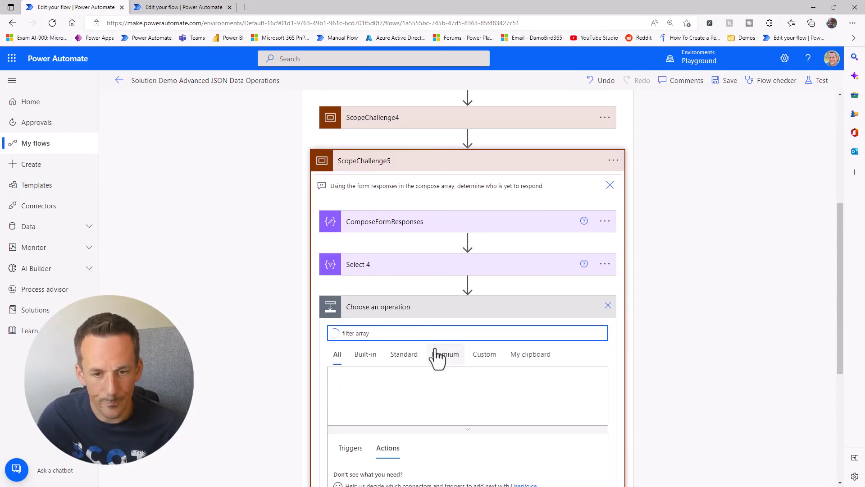
{"action": "scroll", "coordinate": [434, 358], "scroll_direction": "down", "scroll_amount": 3}
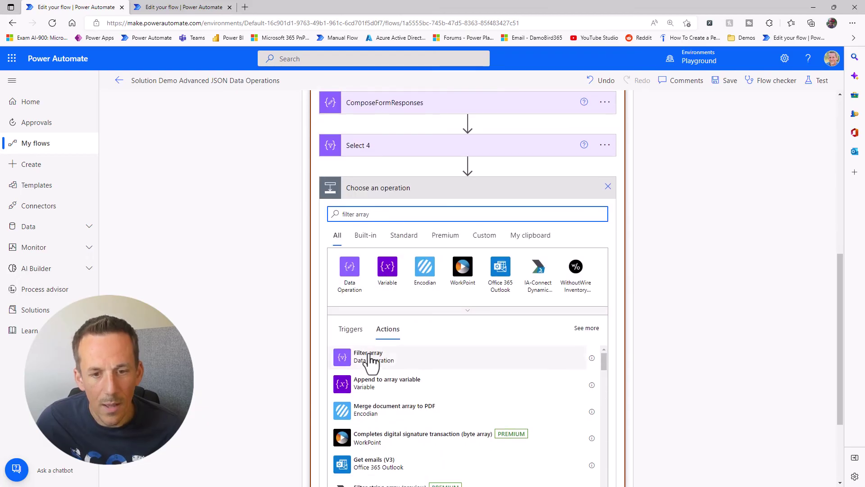
{"action": "left_click", "coordinate": [367, 355]}
{"action": "left_click", "coordinate": [374, 276]}
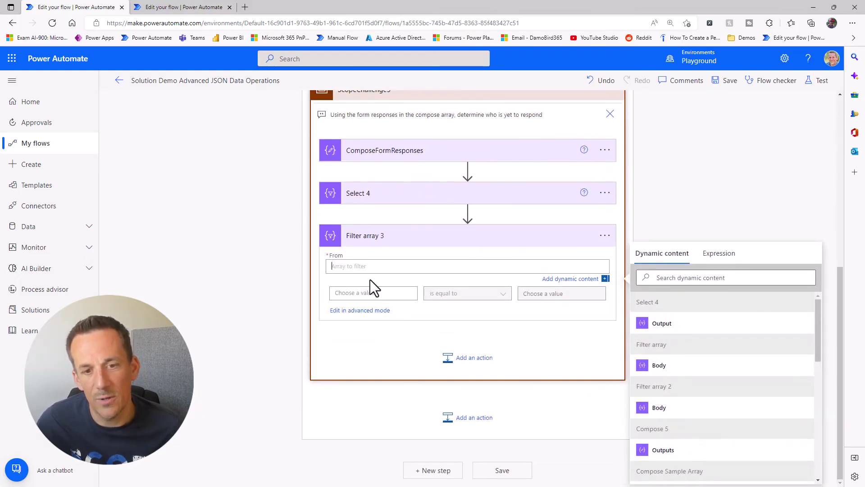
{"action": "scroll", "coordinate": [700, 351], "scroll_direction": "down", "scroll_amount": 2}
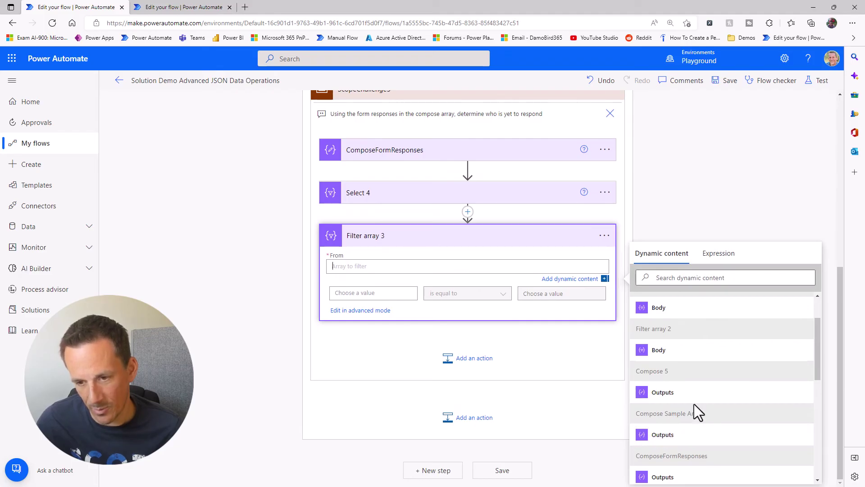
{"action": "left_click", "coordinate": [662, 436]}
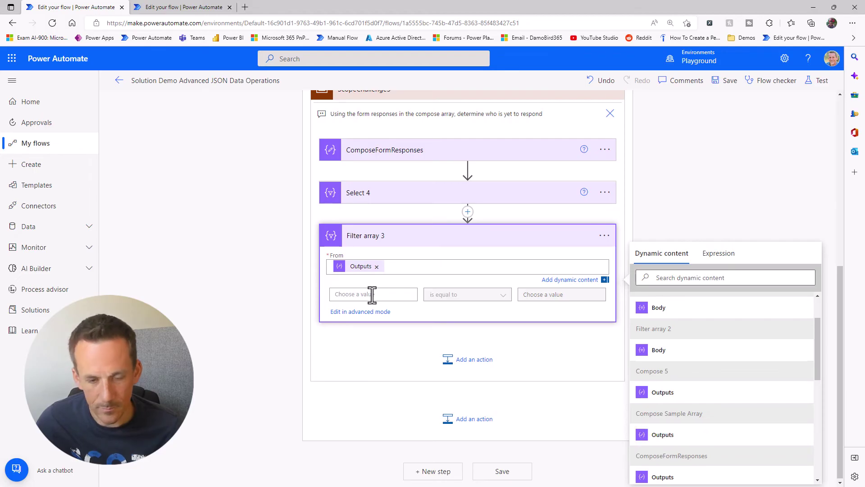
Set Filter array 3's condition to start with the Output of Select 4 and use the operator "does not contain".
{"action": "left_click", "coordinate": [357, 294]}
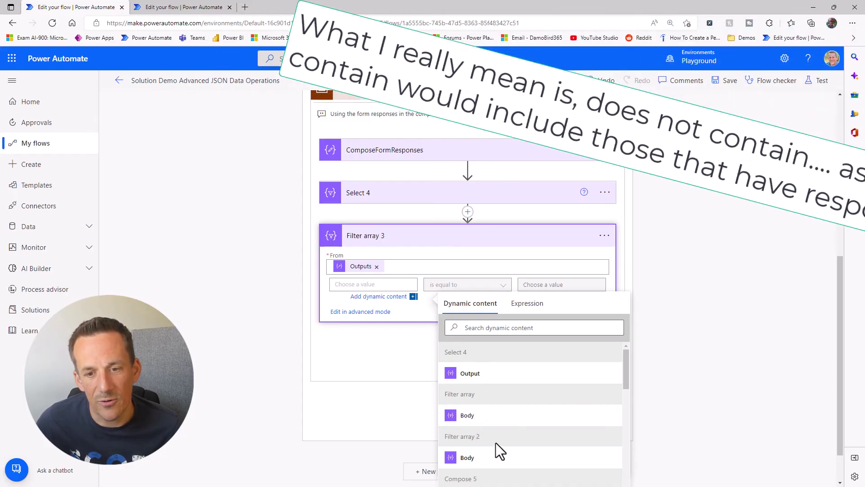
{"action": "left_click", "coordinate": [470, 373]}
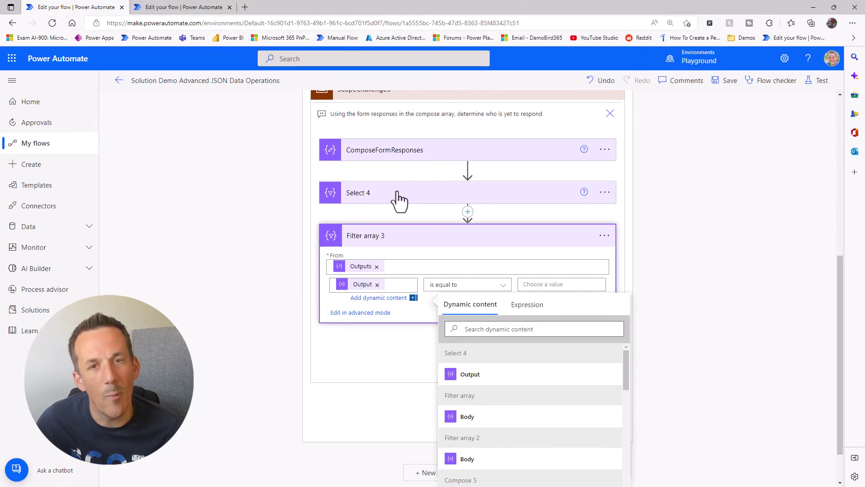
{"action": "left_click", "coordinate": [478, 285]}
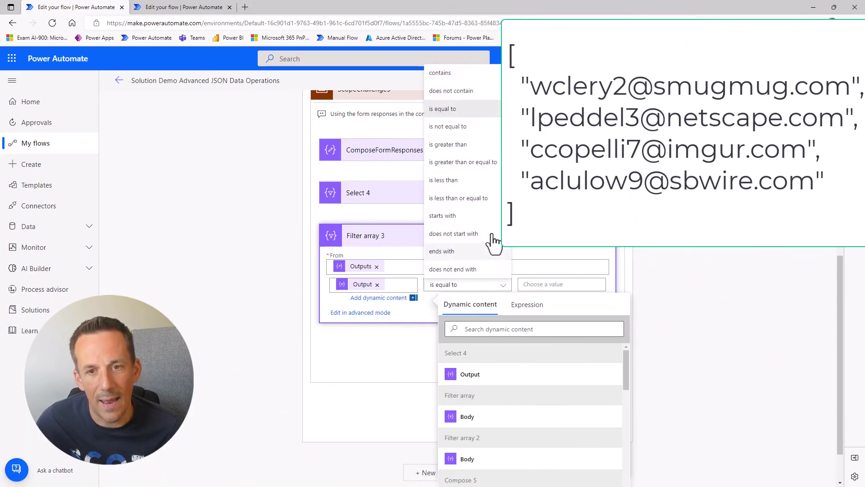
{"action": "left_click", "coordinate": [456, 74]}
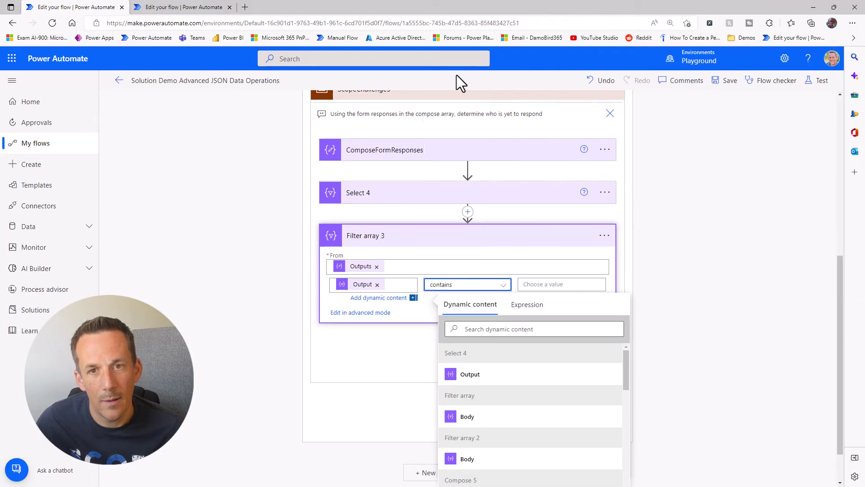
{"action": "left_click", "coordinate": [468, 297]}
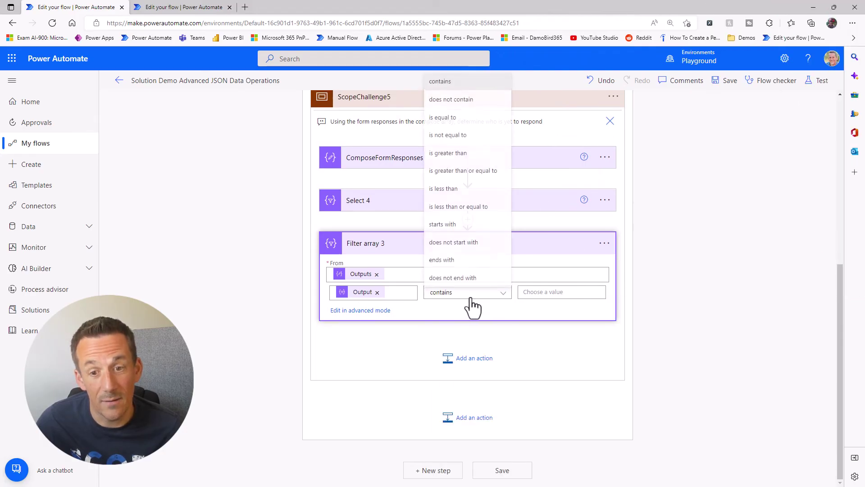
{"action": "left_click", "coordinate": [452, 100]}
Set the comparison value of Filter array 3's condition to the expression item()?['email'].
{"action": "left_click", "coordinate": [546, 292]}
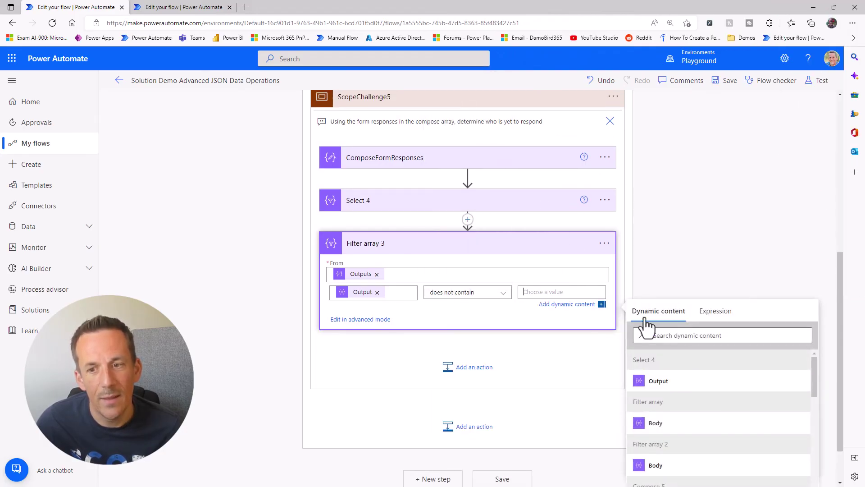
{"action": "left_click", "coordinate": [708, 316]}
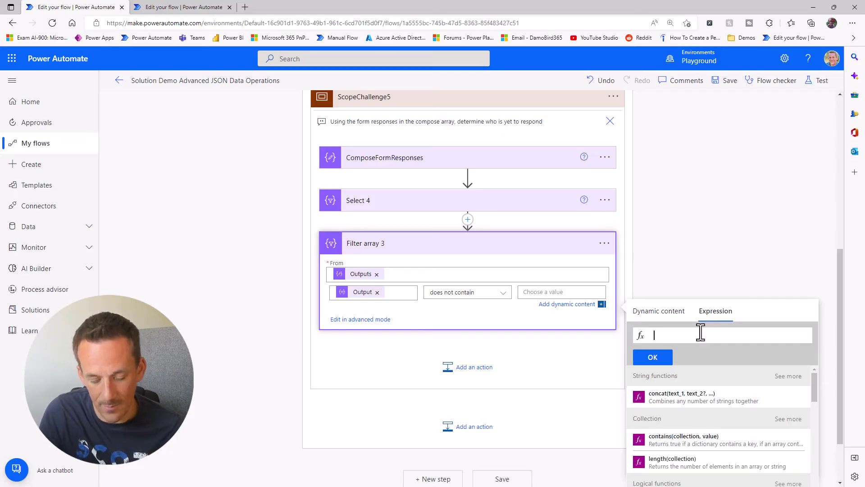
{"action": "type", "text": "item()"}
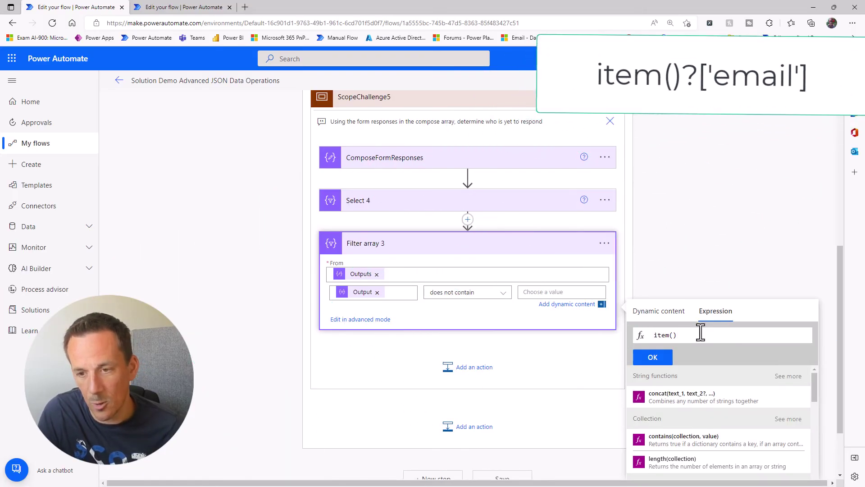
{"action": "type", "text": "?['"}
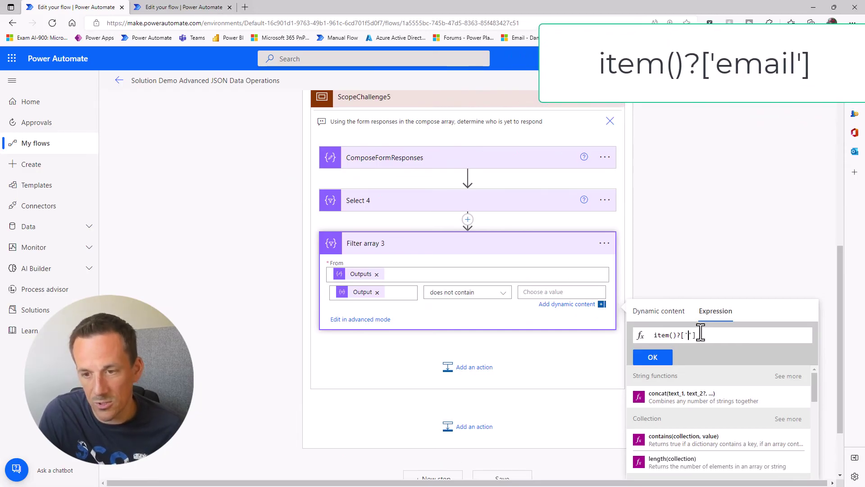
{"action": "type", "text": "email"}
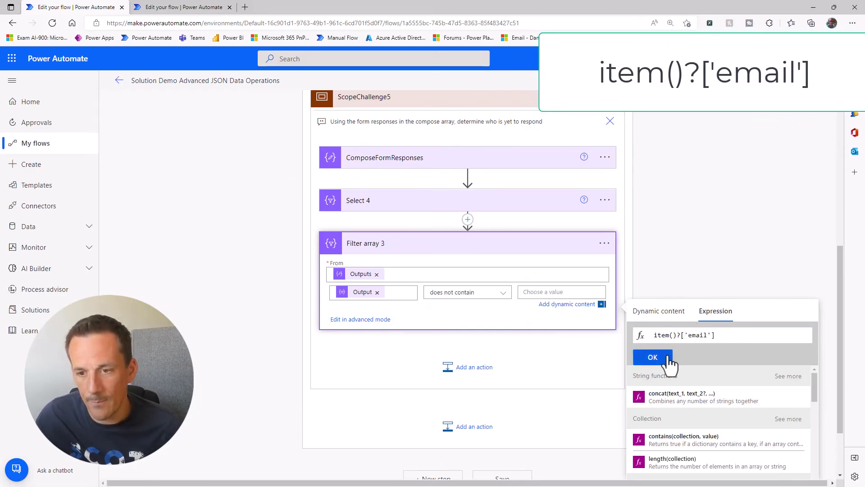
{"action": "left_click", "coordinate": [669, 356]}
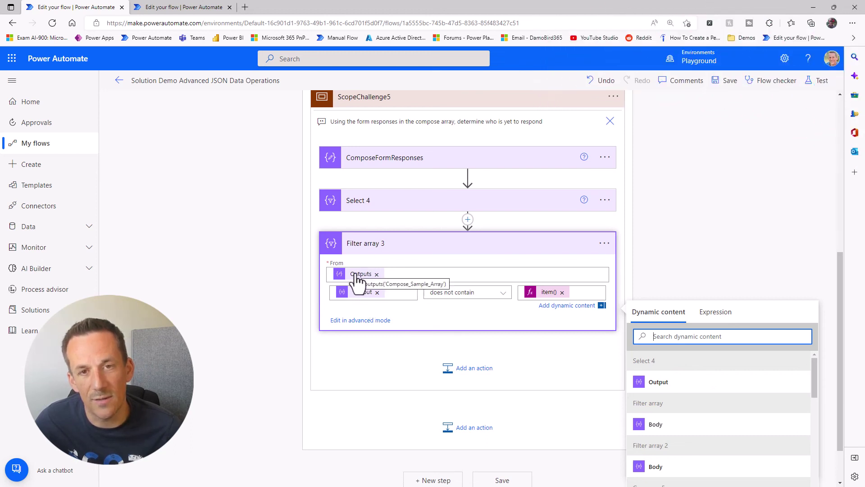
Review the records in Compose Sample Array, the Select 4 mapping and the email fields in ComposeFormResponses against the filter condition.
{"action": "left_click_drag", "start_coordinate": [838, 283], "coordinate": [830, 103]}
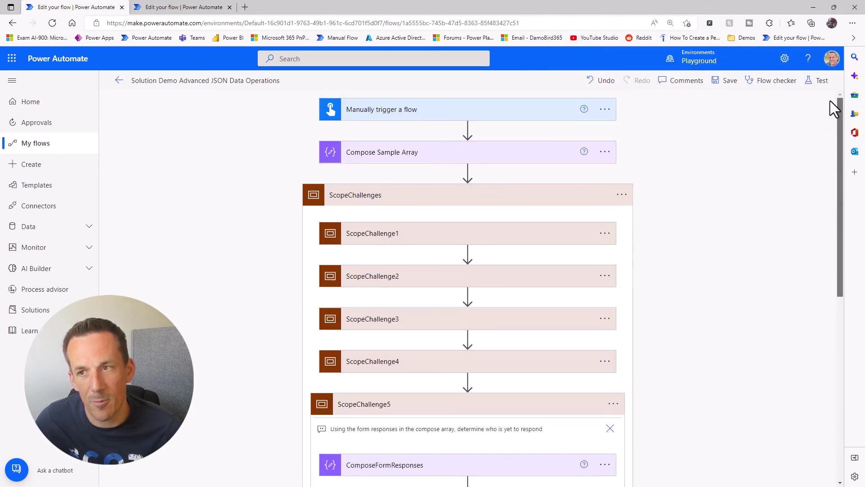
{"action": "left_click", "coordinate": [384, 156]}
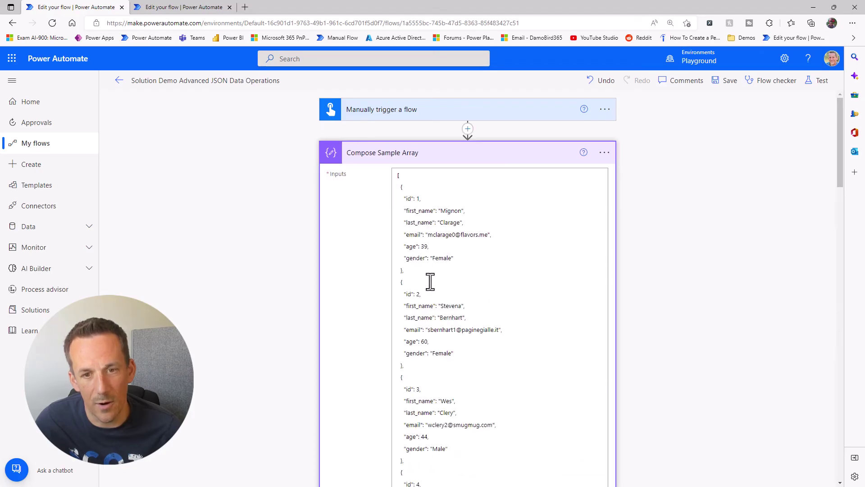
{"action": "left_click", "coordinate": [427, 158]}
{"action": "scroll", "coordinate": [393, 363], "scroll_direction": "down", "scroll_amount": 4}
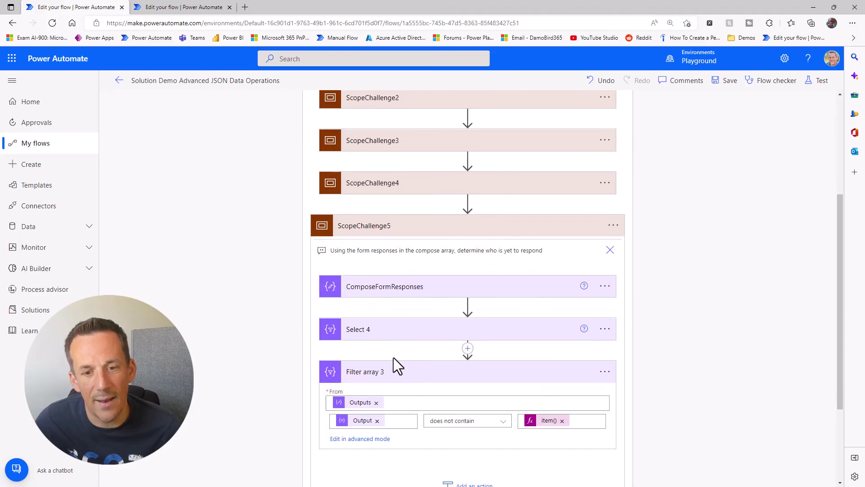
{"action": "left_click", "coordinate": [371, 336]}
{"action": "scroll", "coordinate": [388, 344], "scroll_direction": "down", "scroll_amount": 3}
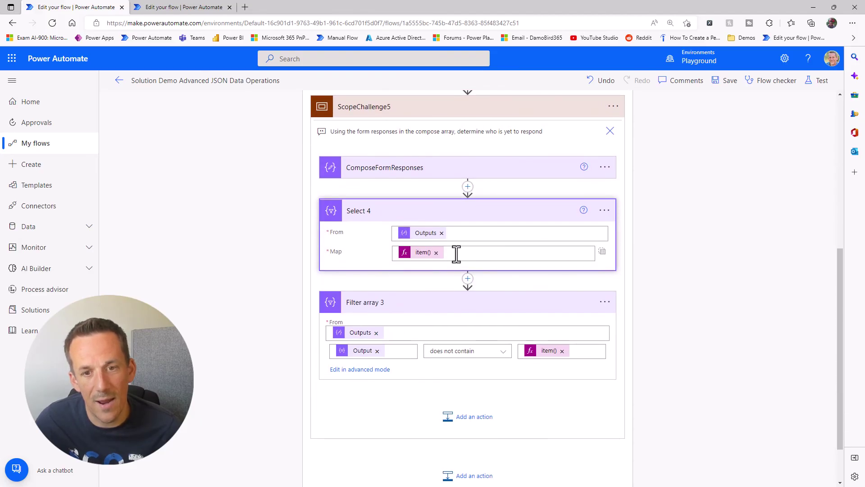
{"action": "left_click", "coordinate": [407, 171]}
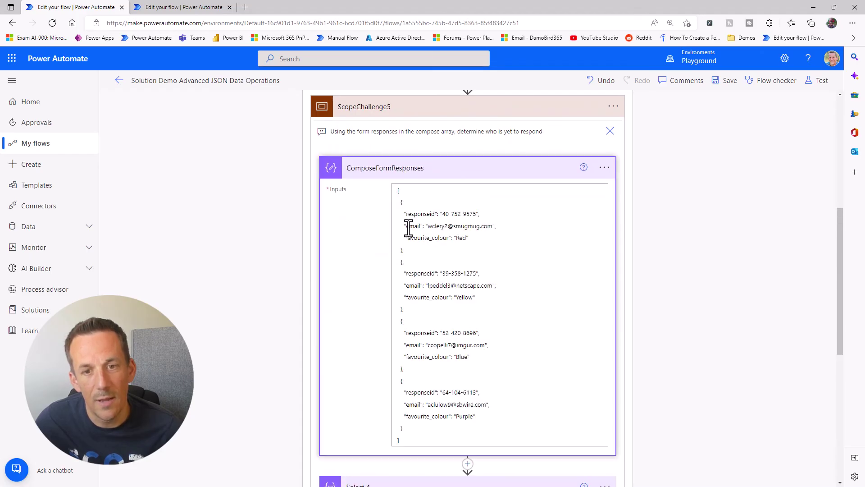
{"action": "left_click_drag", "start_coordinate": [404, 229], "coordinate": [497, 226]}
{"action": "scroll", "coordinate": [472, 261], "scroll_direction": "down", "scroll_amount": 5}
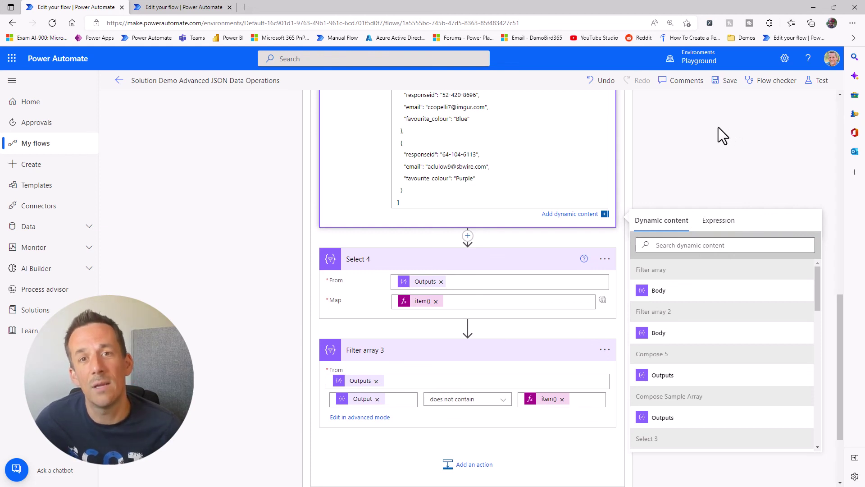
Save the flow and run it as a manual test.
{"action": "left_click", "coordinate": [725, 81]}
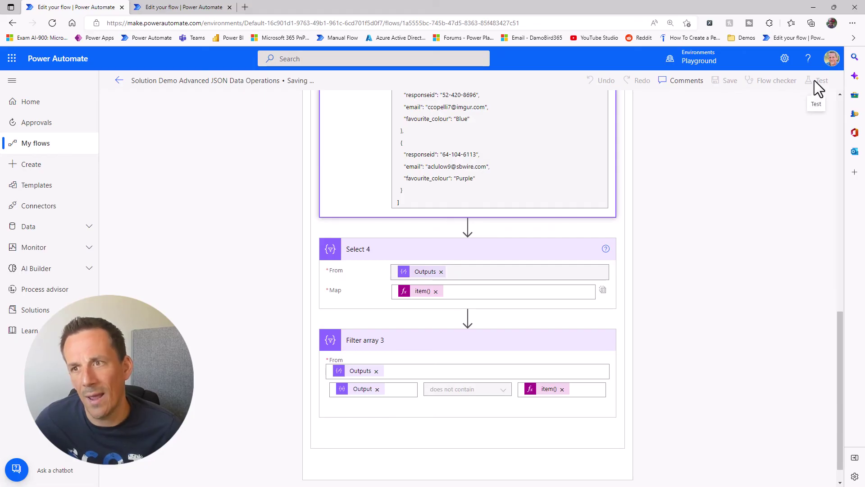
{"action": "left_click", "coordinate": [817, 81]}
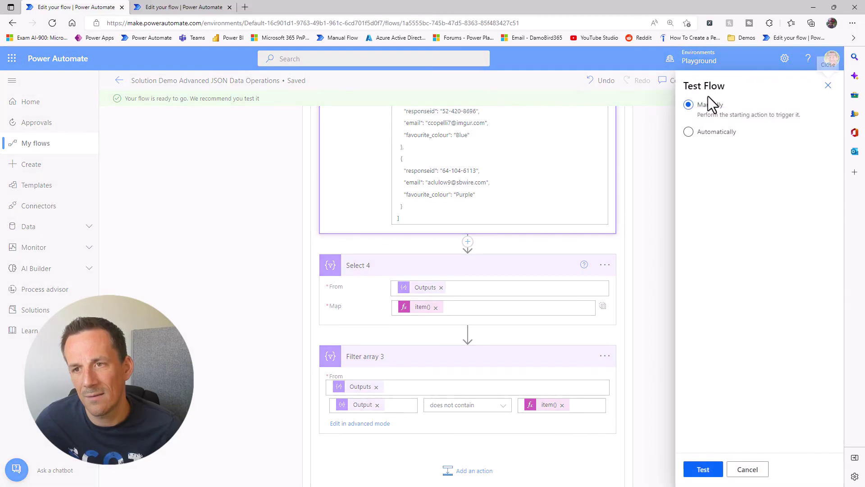
{"action": "left_click", "coordinate": [703, 469]}
{"action": "left_click", "coordinate": [706, 469]}
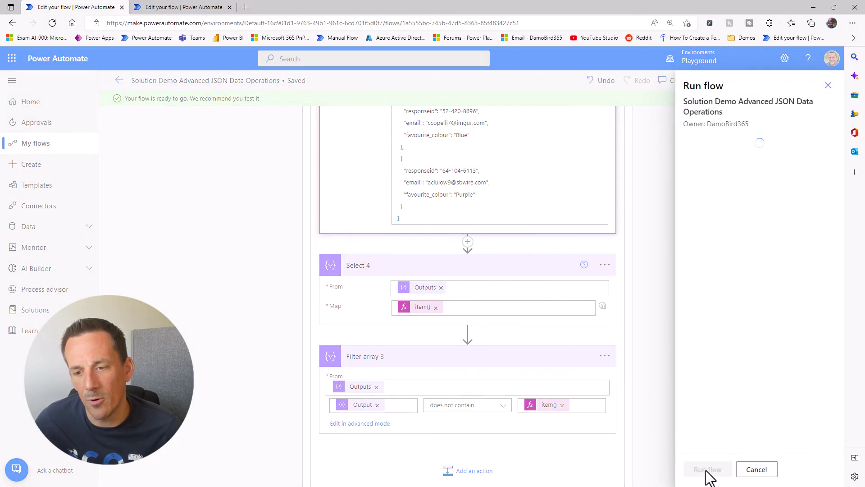
{"action": "left_click", "coordinate": [703, 470]}
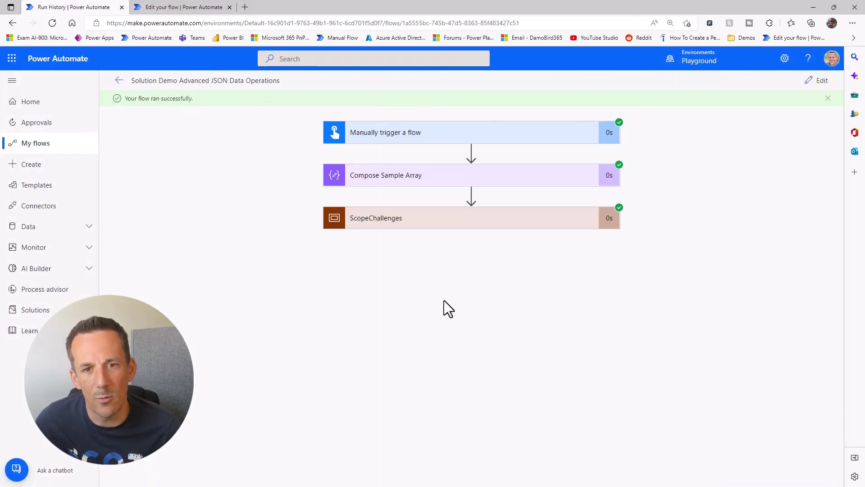
Expand ScopeChallenge5 in the run results and examine the inputs and outputs of Select 4.
{"action": "left_click", "coordinate": [406, 221]}
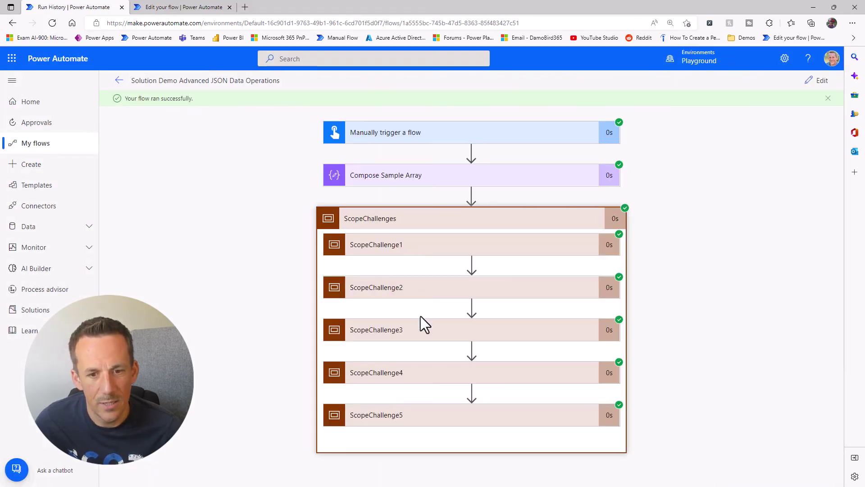
{"action": "left_click", "coordinate": [405, 416]}
{"action": "scroll", "coordinate": [442, 332], "scroll_direction": "down", "scroll_amount": 3}
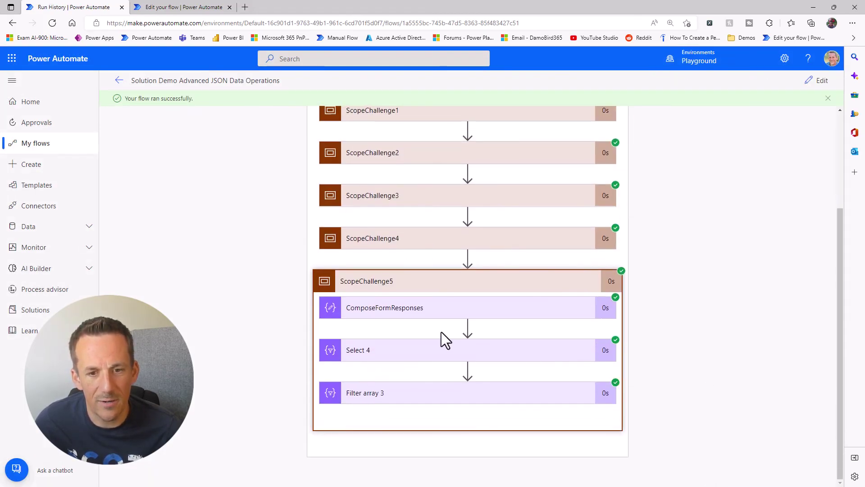
{"action": "left_click", "coordinate": [366, 353]}
{"action": "scroll", "coordinate": [406, 369], "scroll_direction": "down", "scroll_amount": 4}
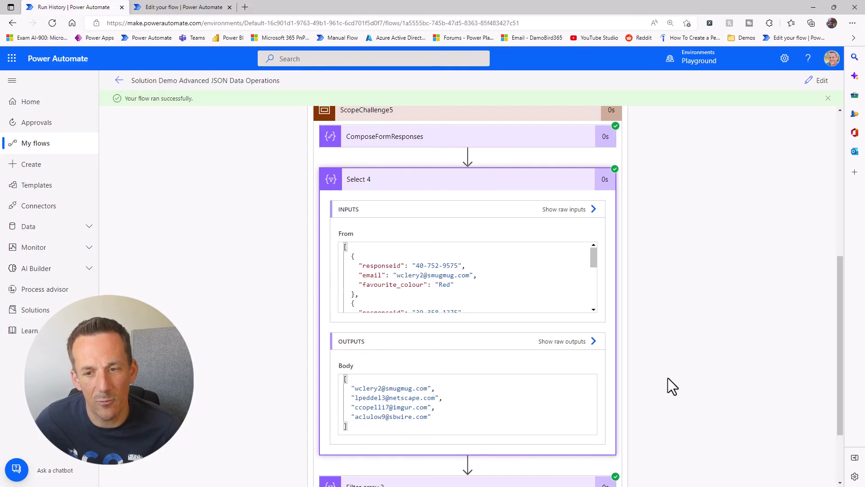
Compare the input and output records of Filter array 3 with the email list from Select 4 to check who is excluded.
{"action": "scroll", "coordinate": [480, 376], "scroll_direction": "down", "scroll_amount": 2}
{"action": "left_click", "coordinate": [464, 399]}
{"action": "scroll", "coordinate": [681, 292], "scroll_direction": "down", "scroll_amount": 5}
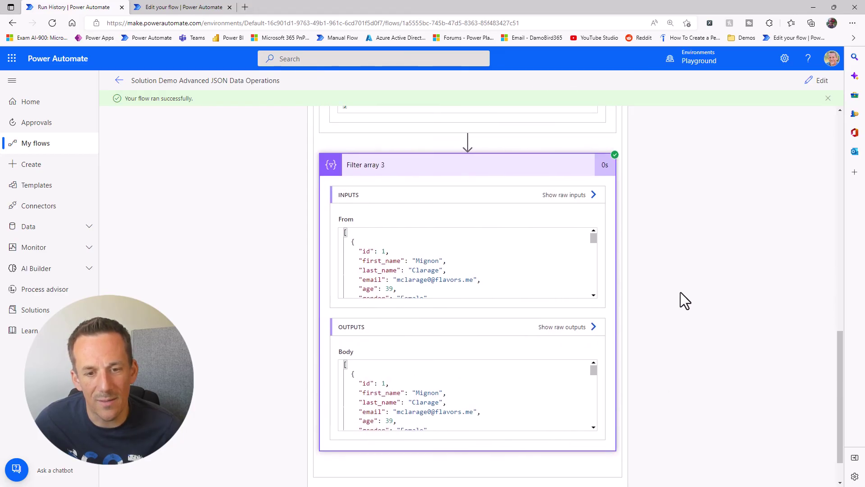
{"action": "scroll", "coordinate": [645, 198], "scroll_direction": "up", "scroll_amount": 2}
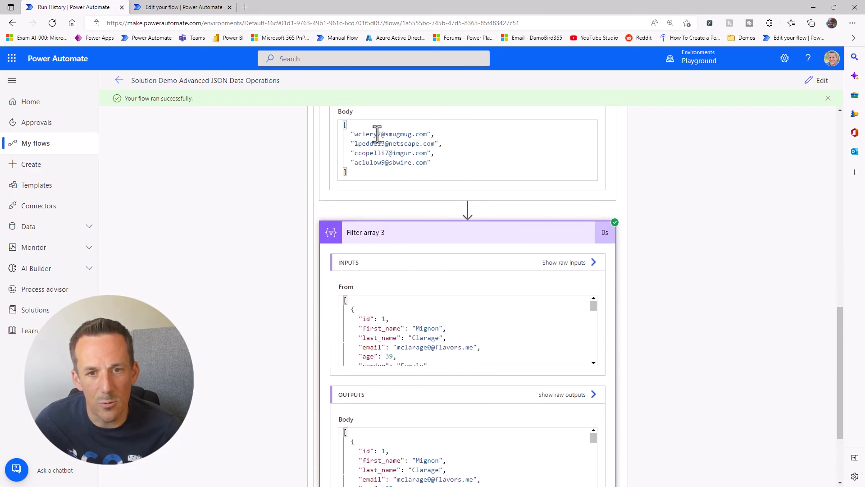
{"action": "left_click_drag", "start_coordinate": [593, 304], "coordinate": [593, 316]}
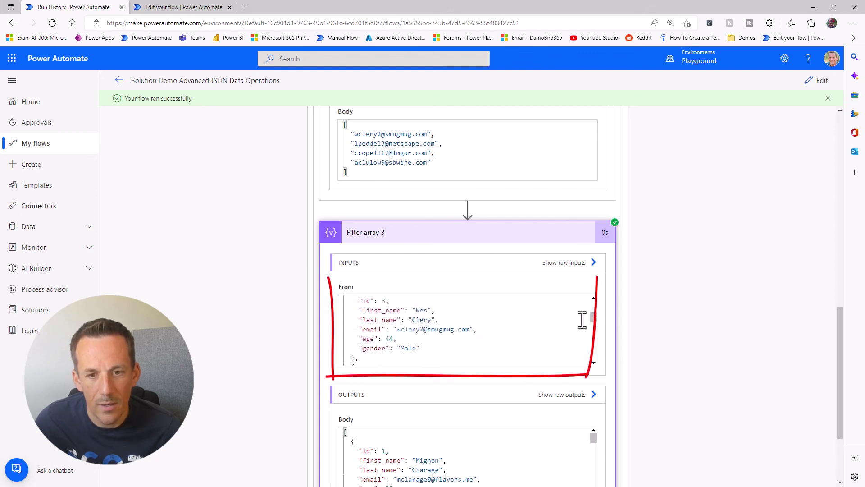
{"action": "scroll", "coordinate": [699, 347], "scroll_direction": "down", "scroll_amount": 3}
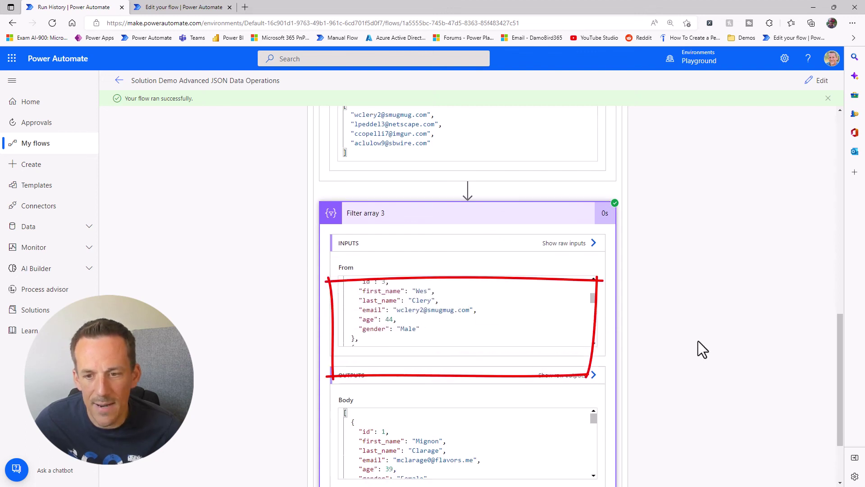
{"action": "left_click_drag", "start_coordinate": [592, 323], "coordinate": [593, 340]}
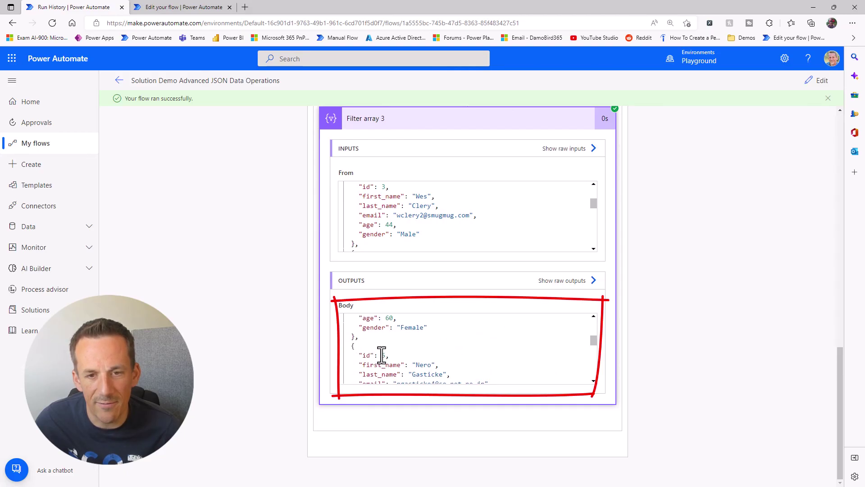
{"action": "left_click_drag", "start_coordinate": [593, 201], "coordinate": [591, 208]}
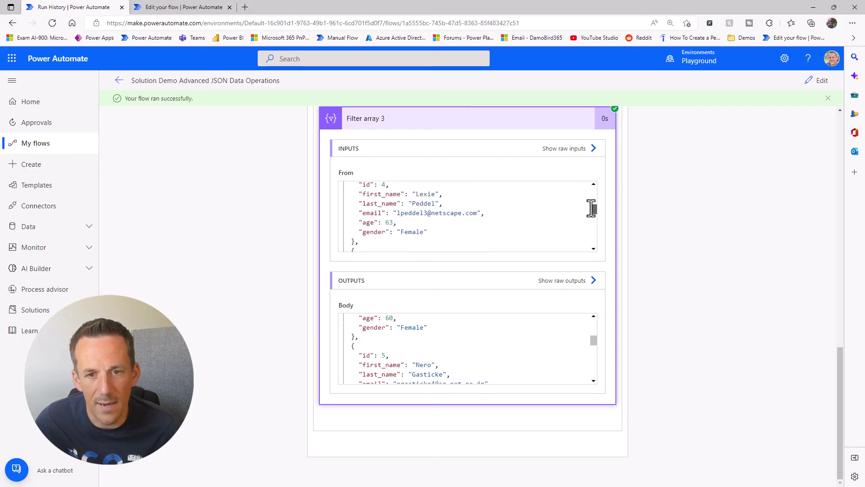
{"action": "scroll", "coordinate": [676, 243], "scroll_direction": "up", "scroll_amount": 3}
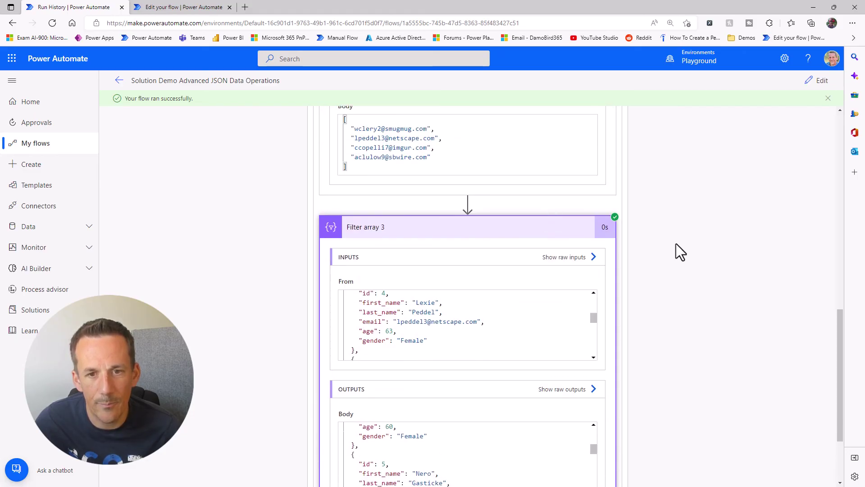
{"action": "left_click_drag", "start_coordinate": [354, 143], "coordinate": [435, 145]}
{"action": "scroll", "coordinate": [672, 299], "scroll_direction": "down", "scroll_amount": 3}
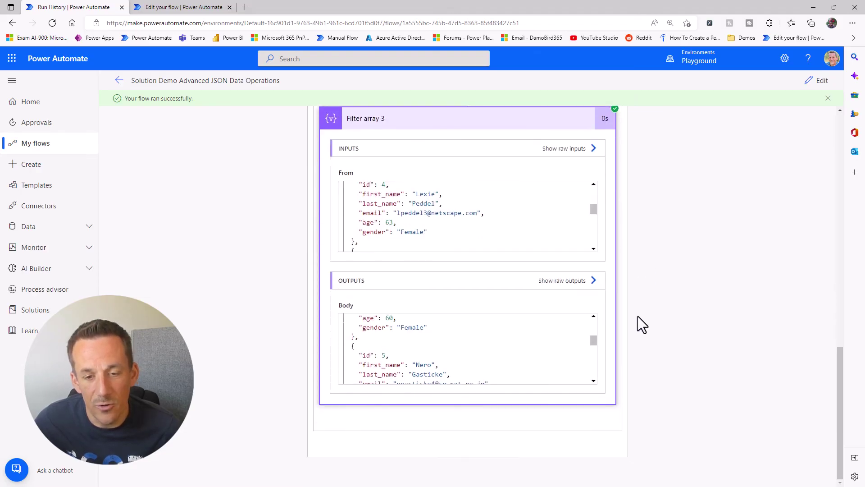